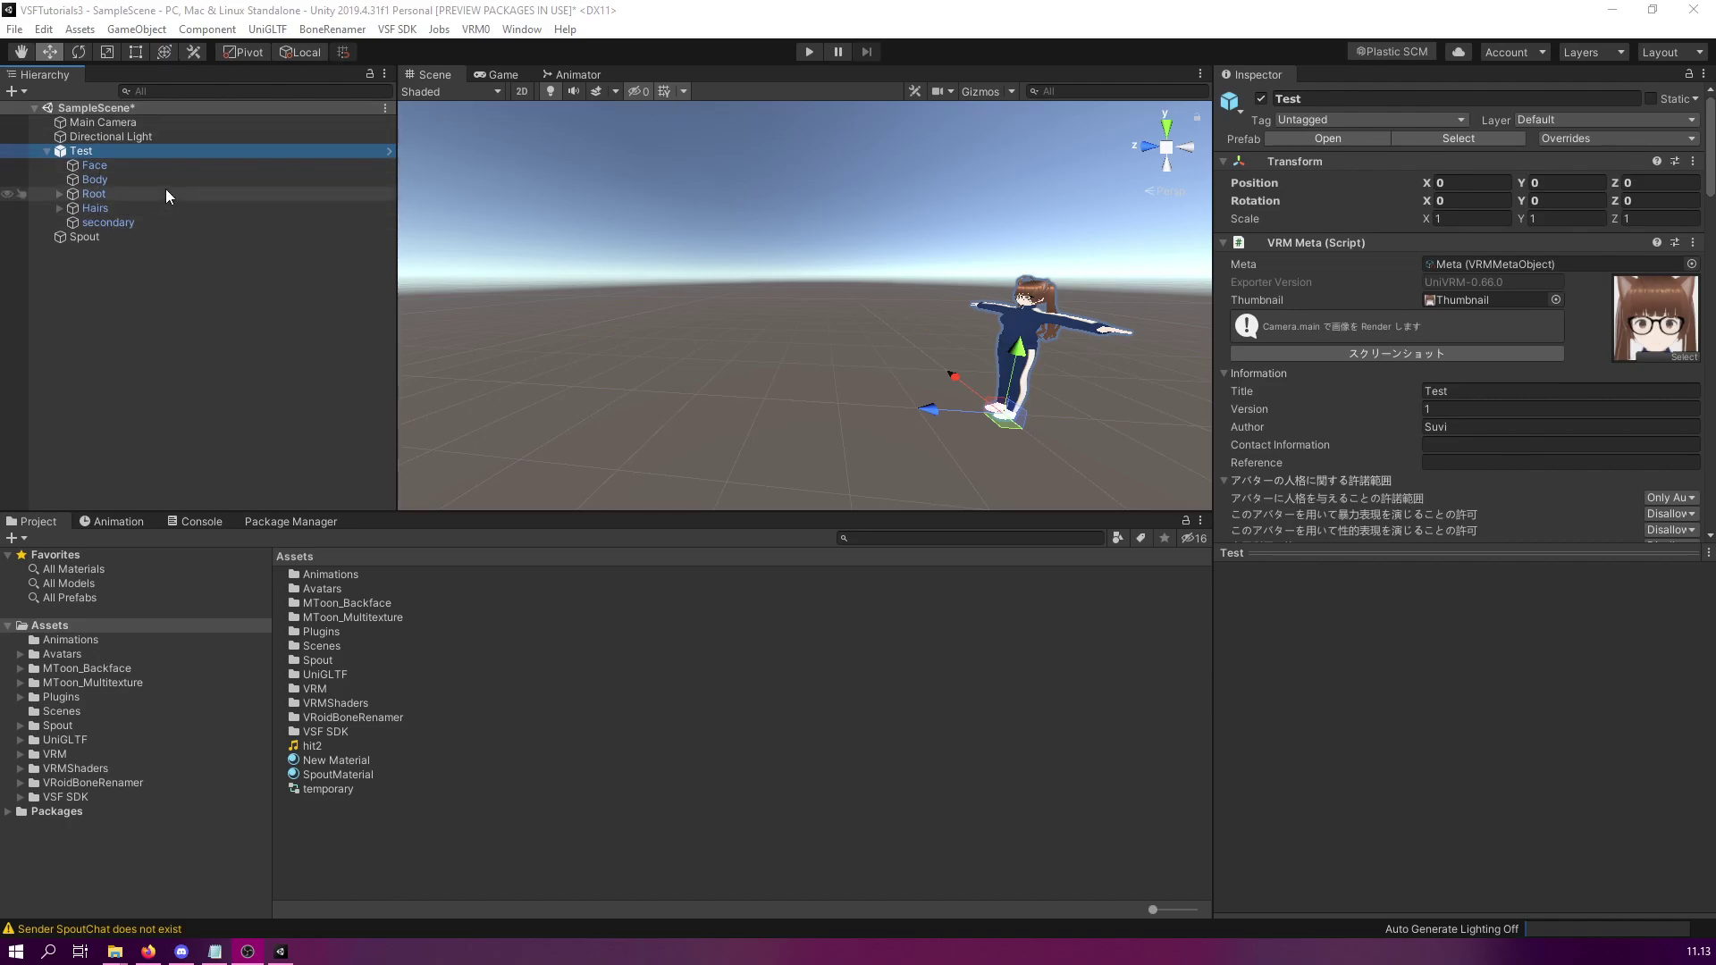
# Bring up the creation menu for the Test avatar in the Hierarchy
pyautogui.rightClick(88, 154)
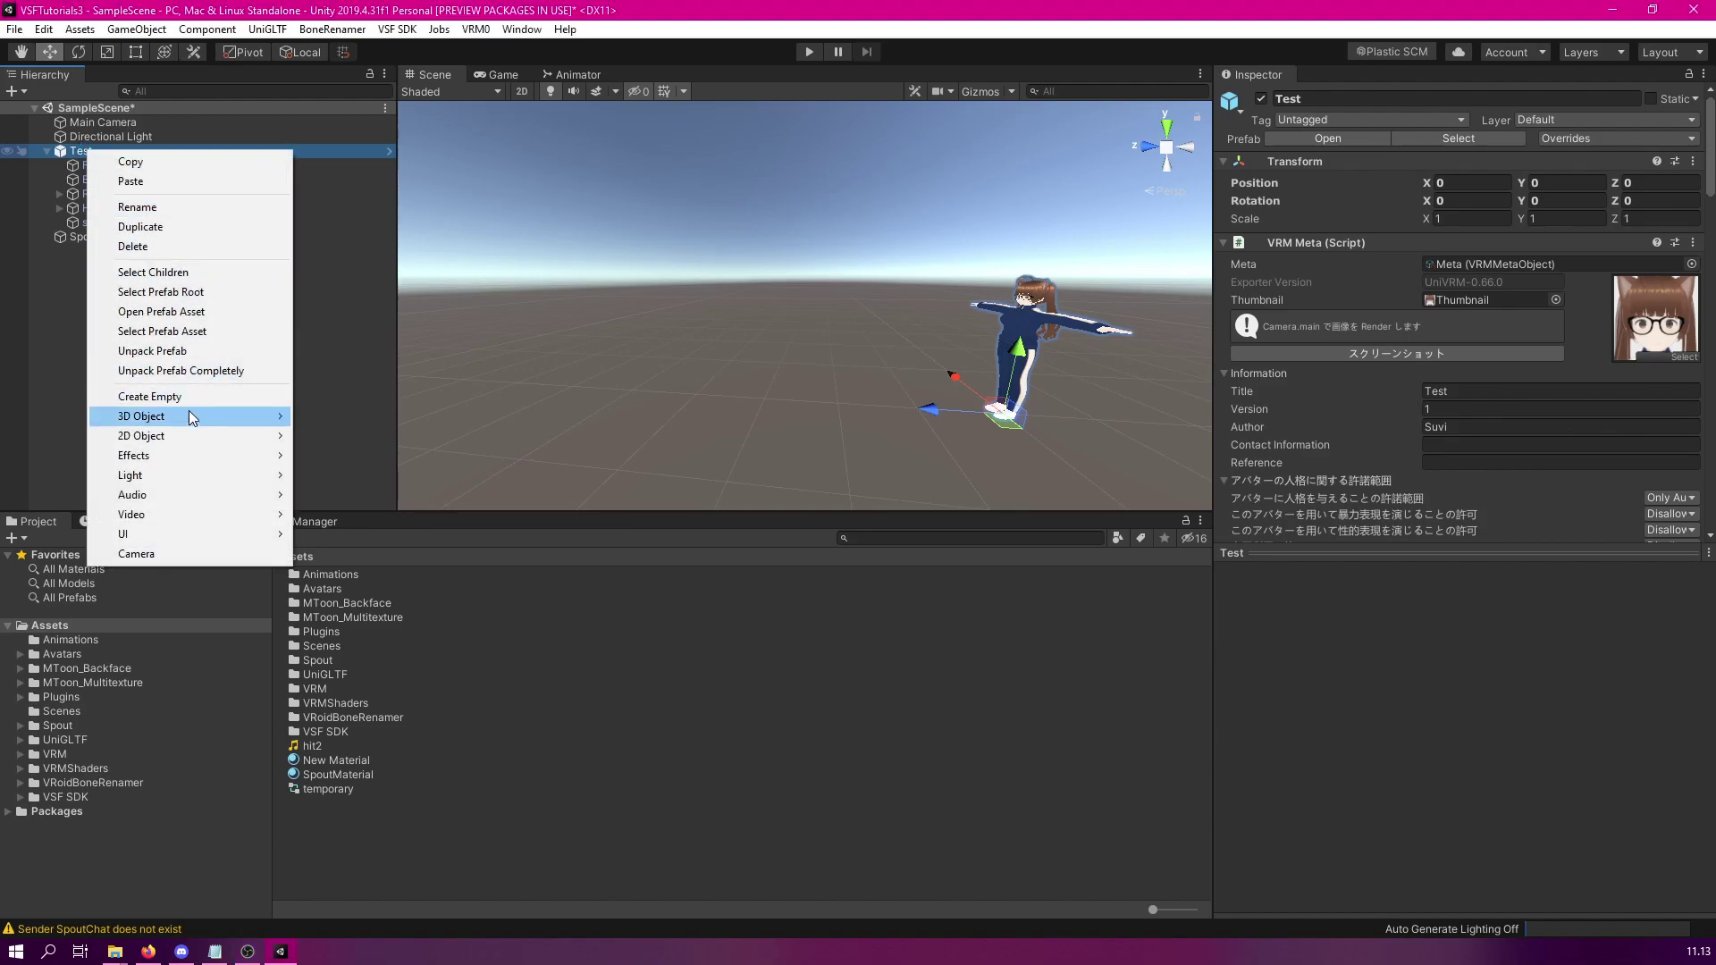
# Add a Quad under Test and move it to Y 1.27, Z 4.92
pyautogui.moveTo(191, 418)
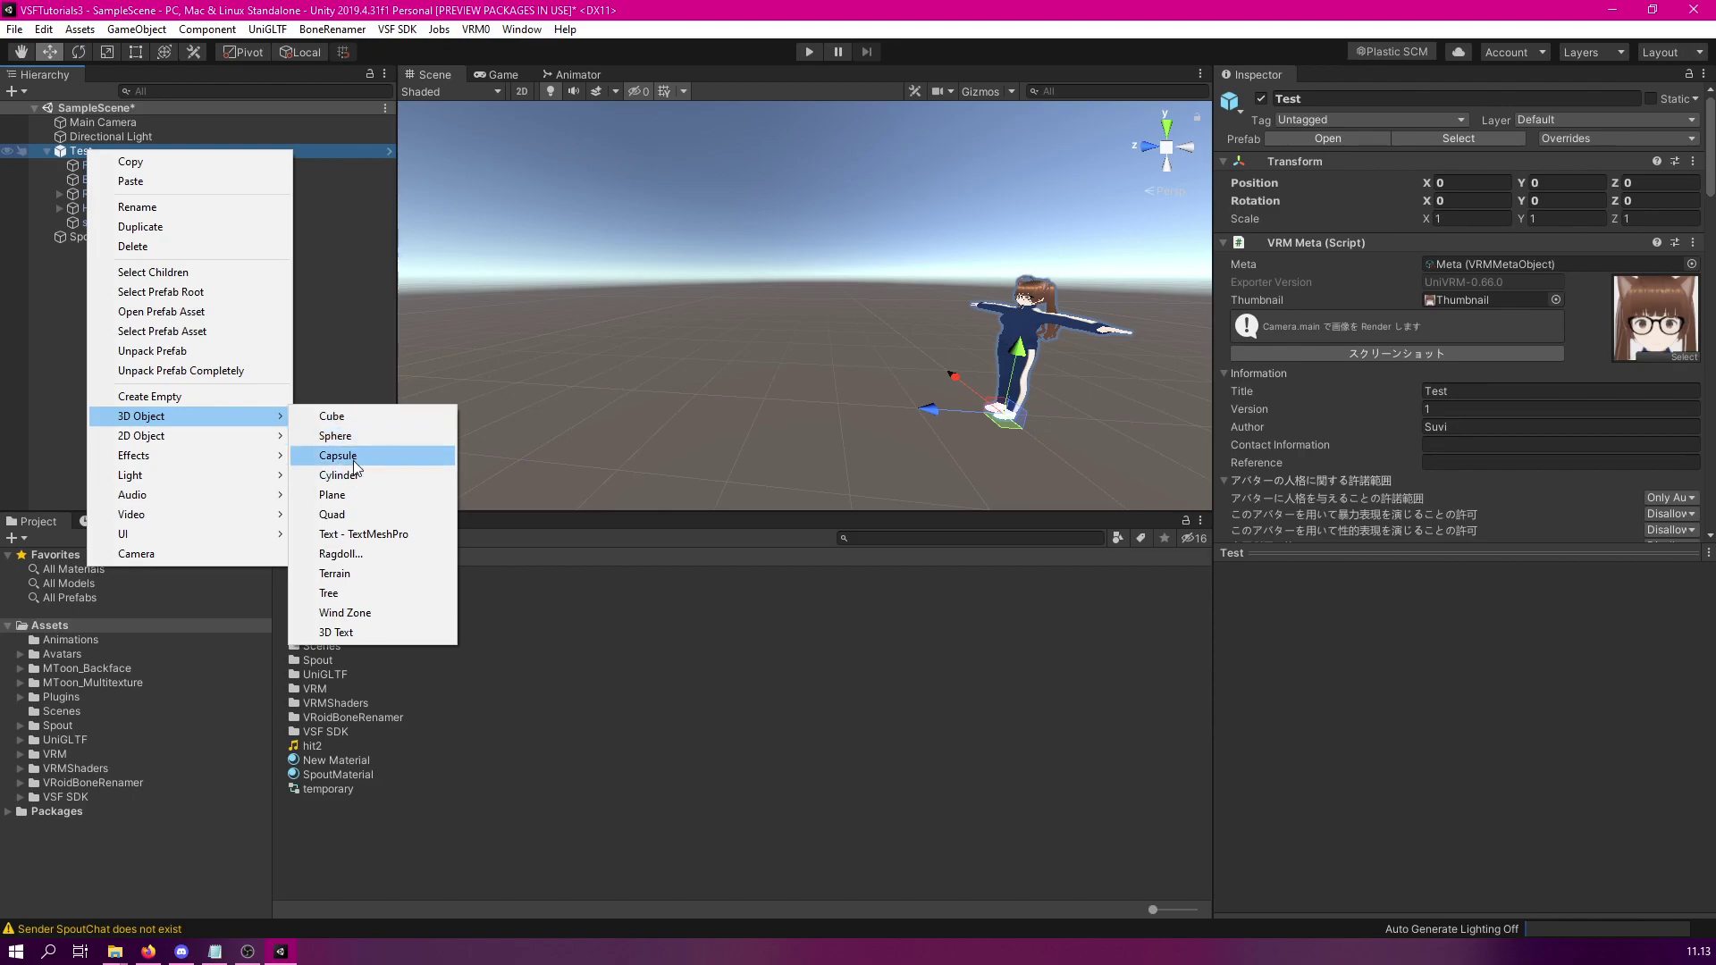
pyautogui.click(364, 514)
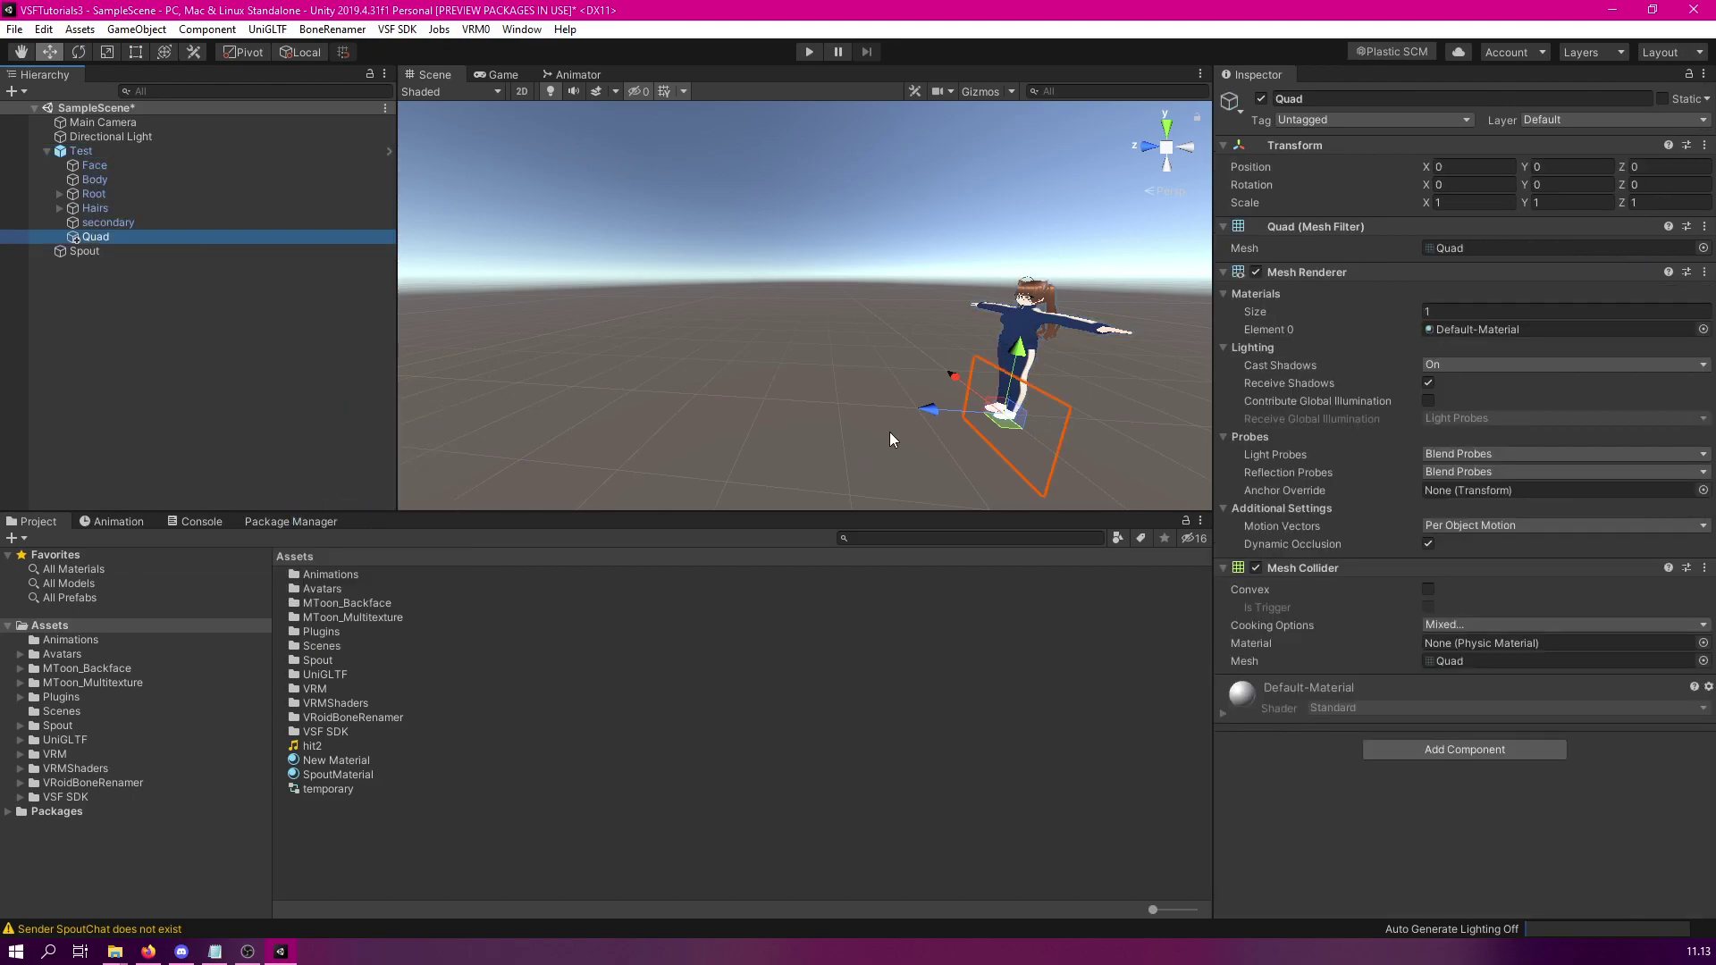
pyautogui.moveTo(925, 415); pyautogui.dragTo(550, 342)
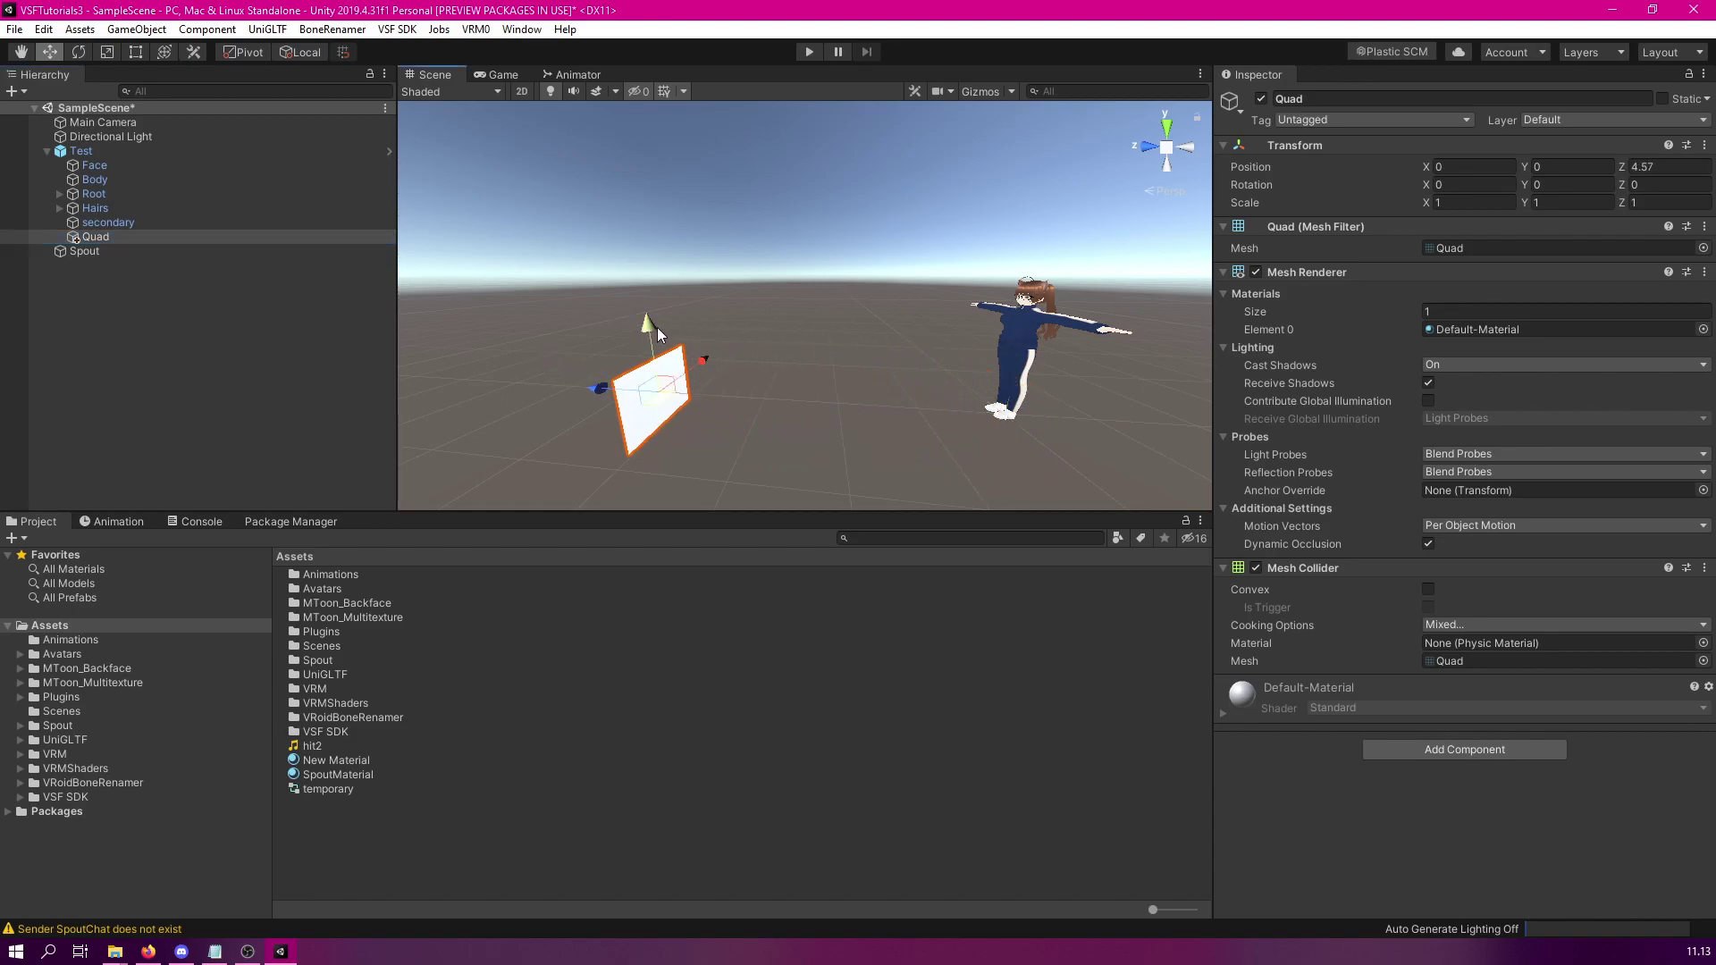
pyautogui.moveTo(657, 328); pyautogui.dragTo(650, 255)
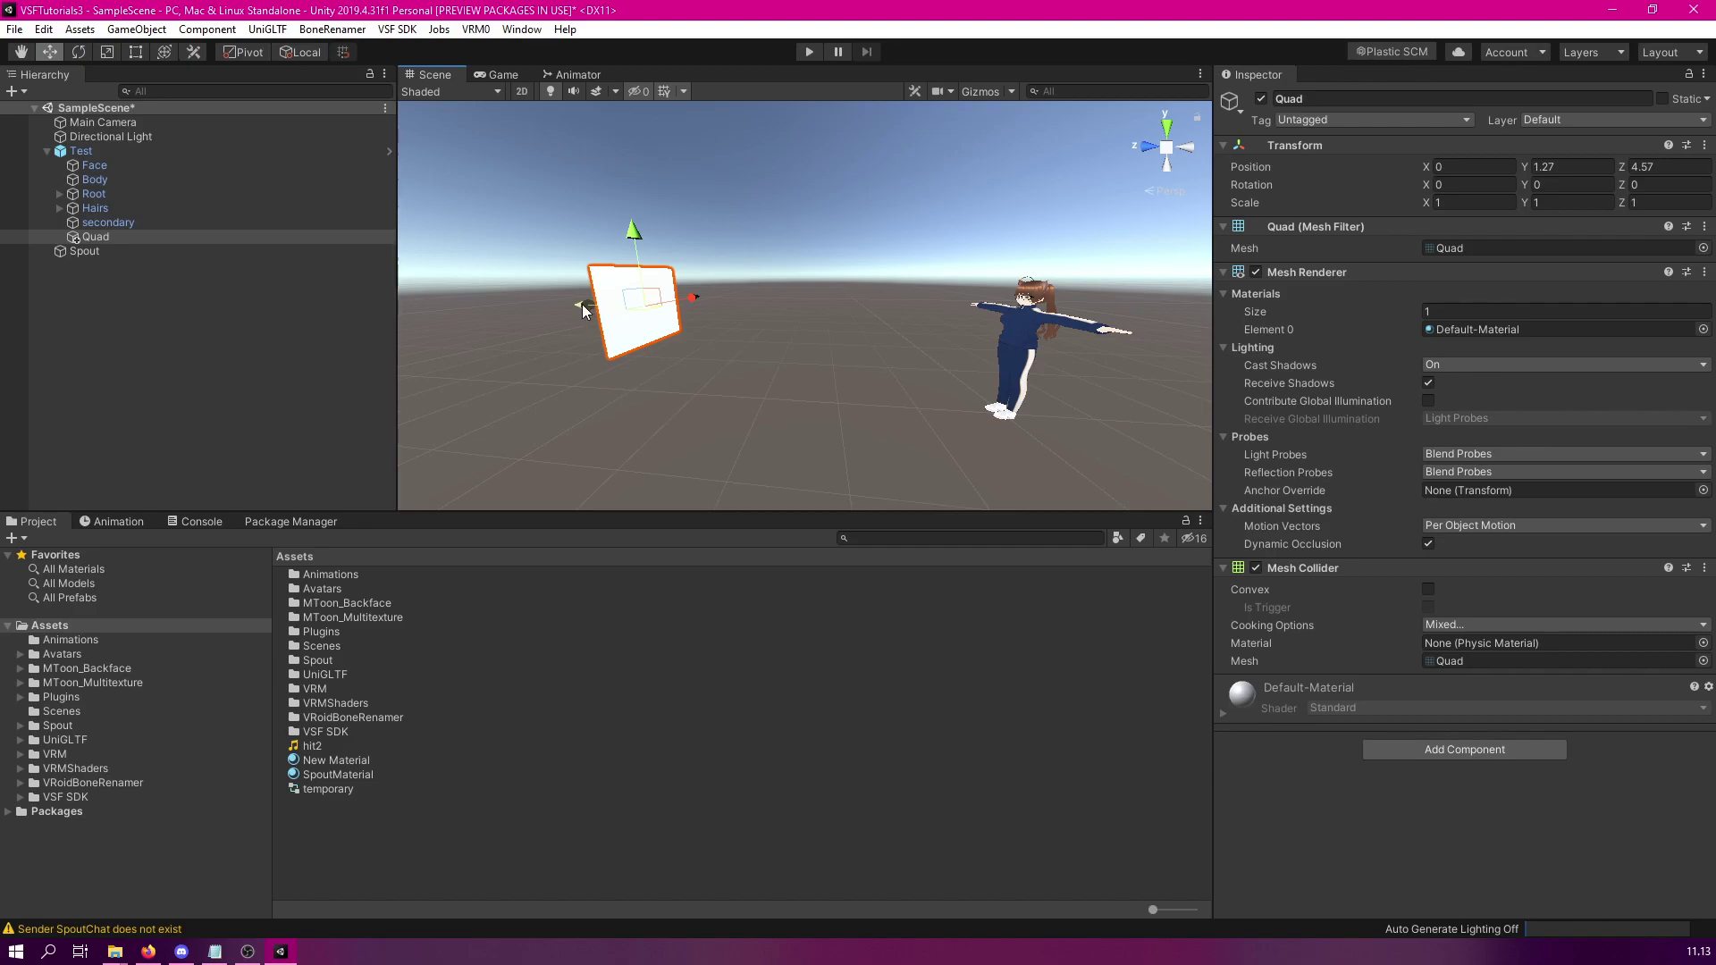
pyautogui.moveTo(578, 302); pyautogui.dragTo(562, 306)
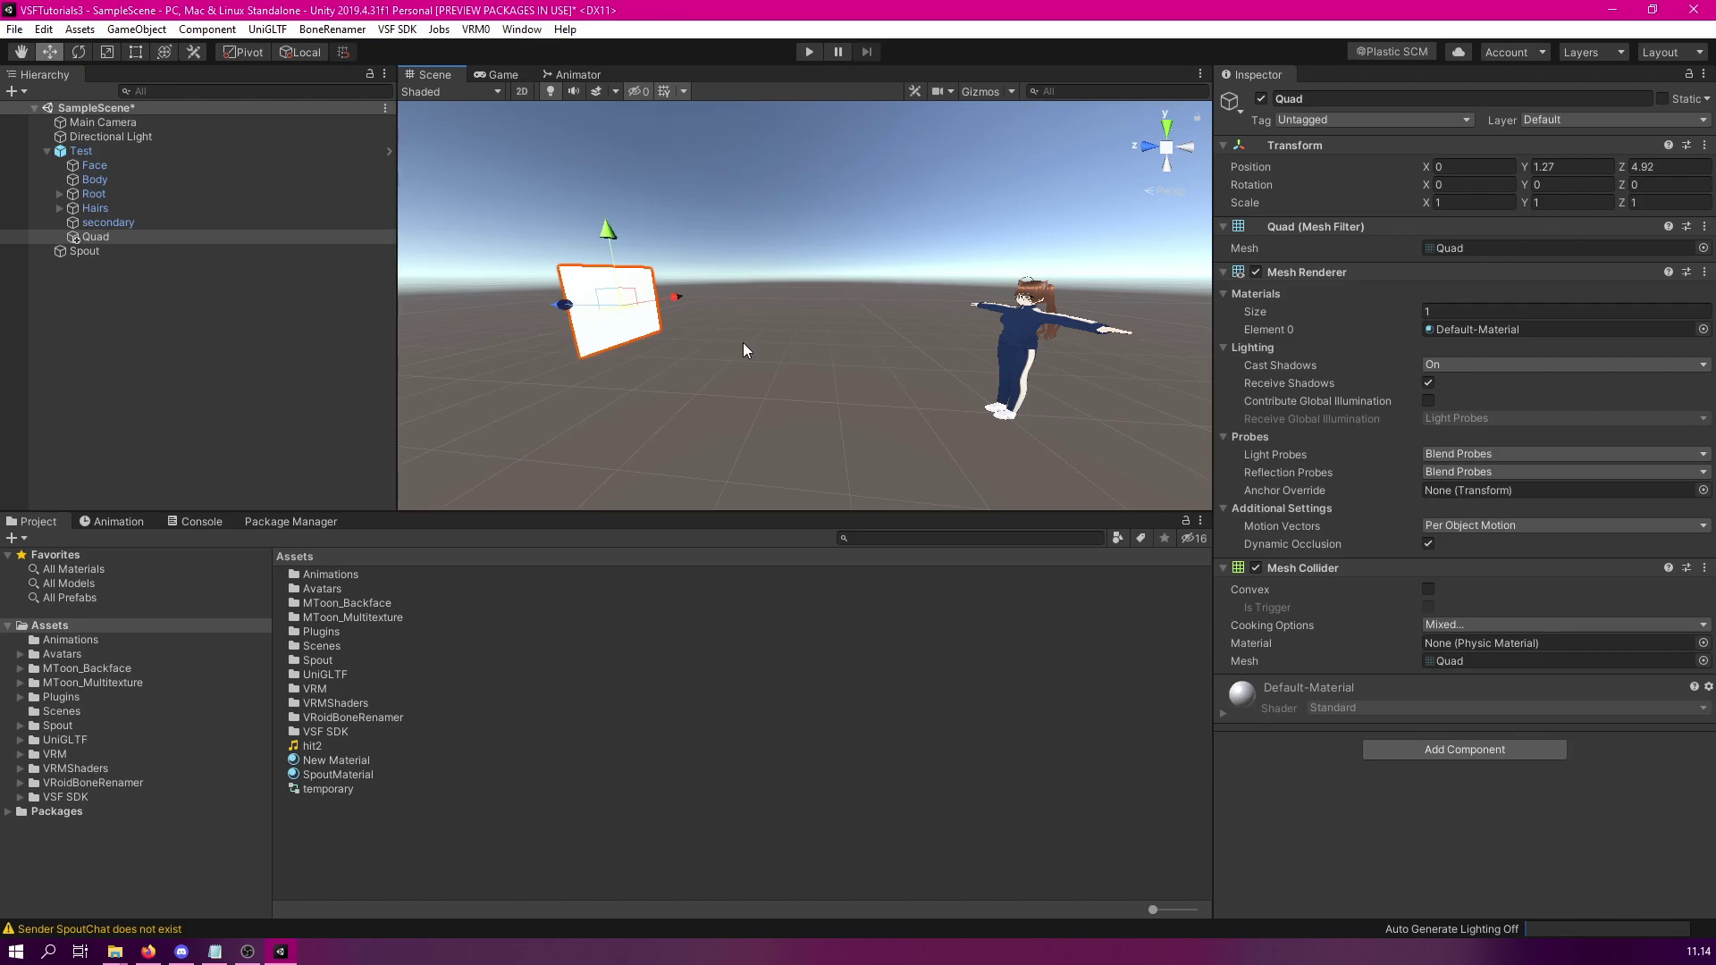
pyautogui.moveTo(1077, 400); pyautogui.dragTo(932, 355, button='right')
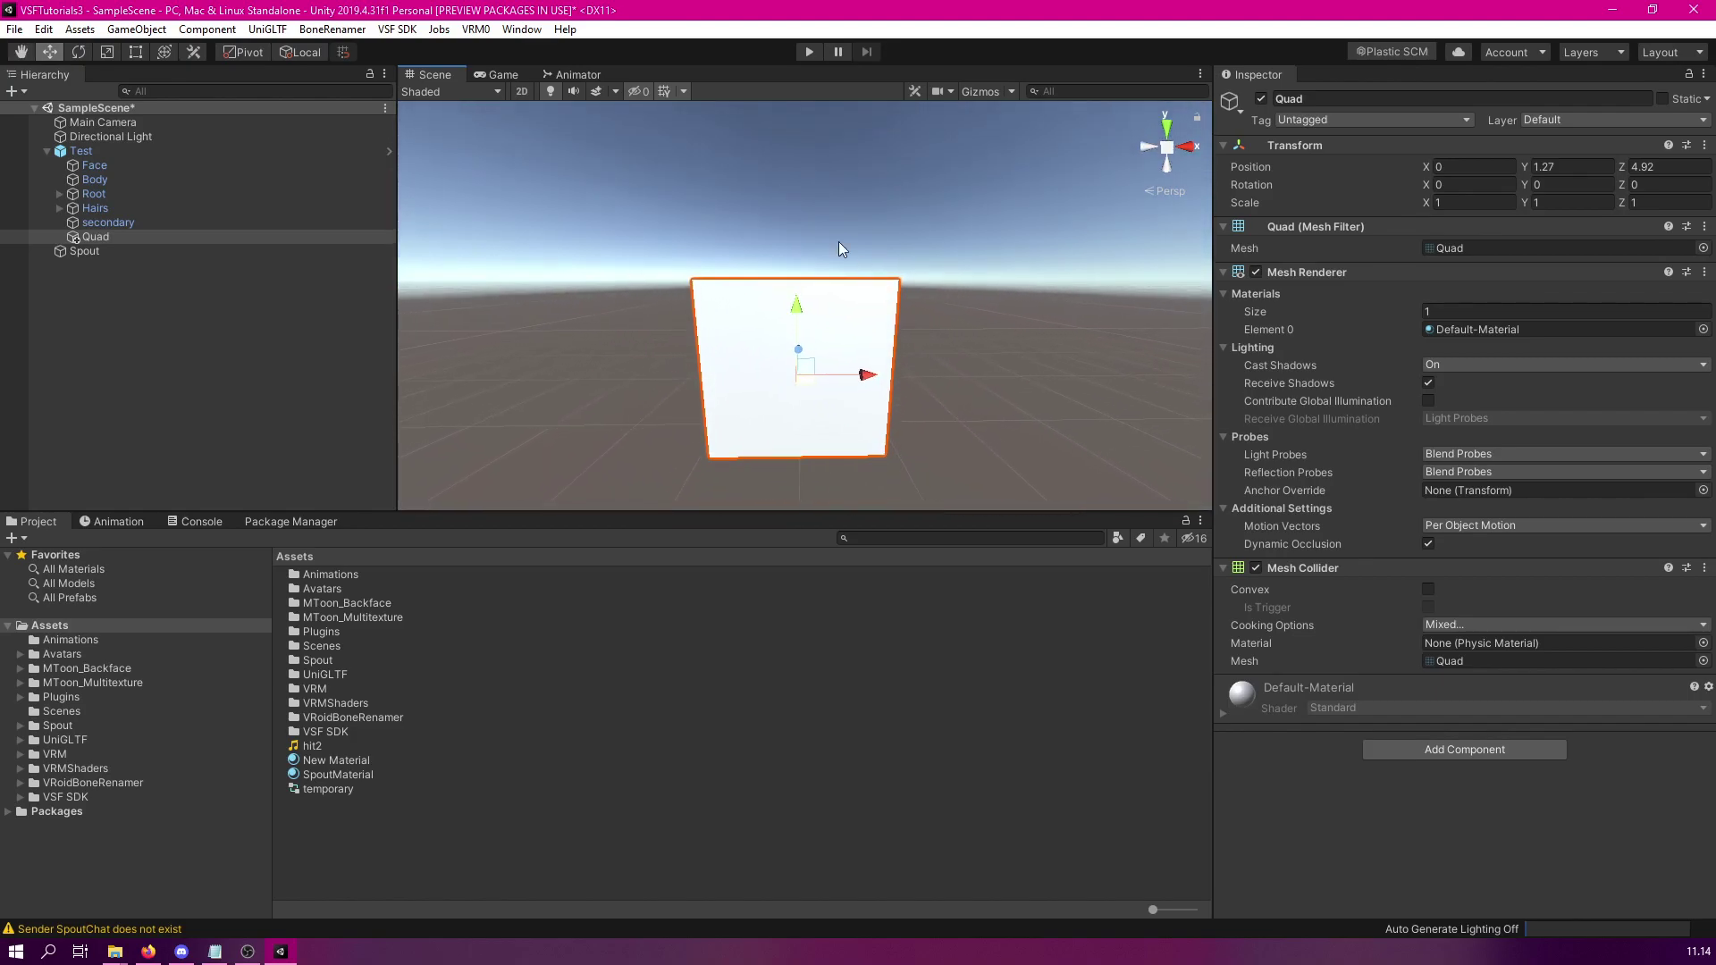
# Widen the Quad to Scale X 1.4572
pyautogui.click(107, 52)
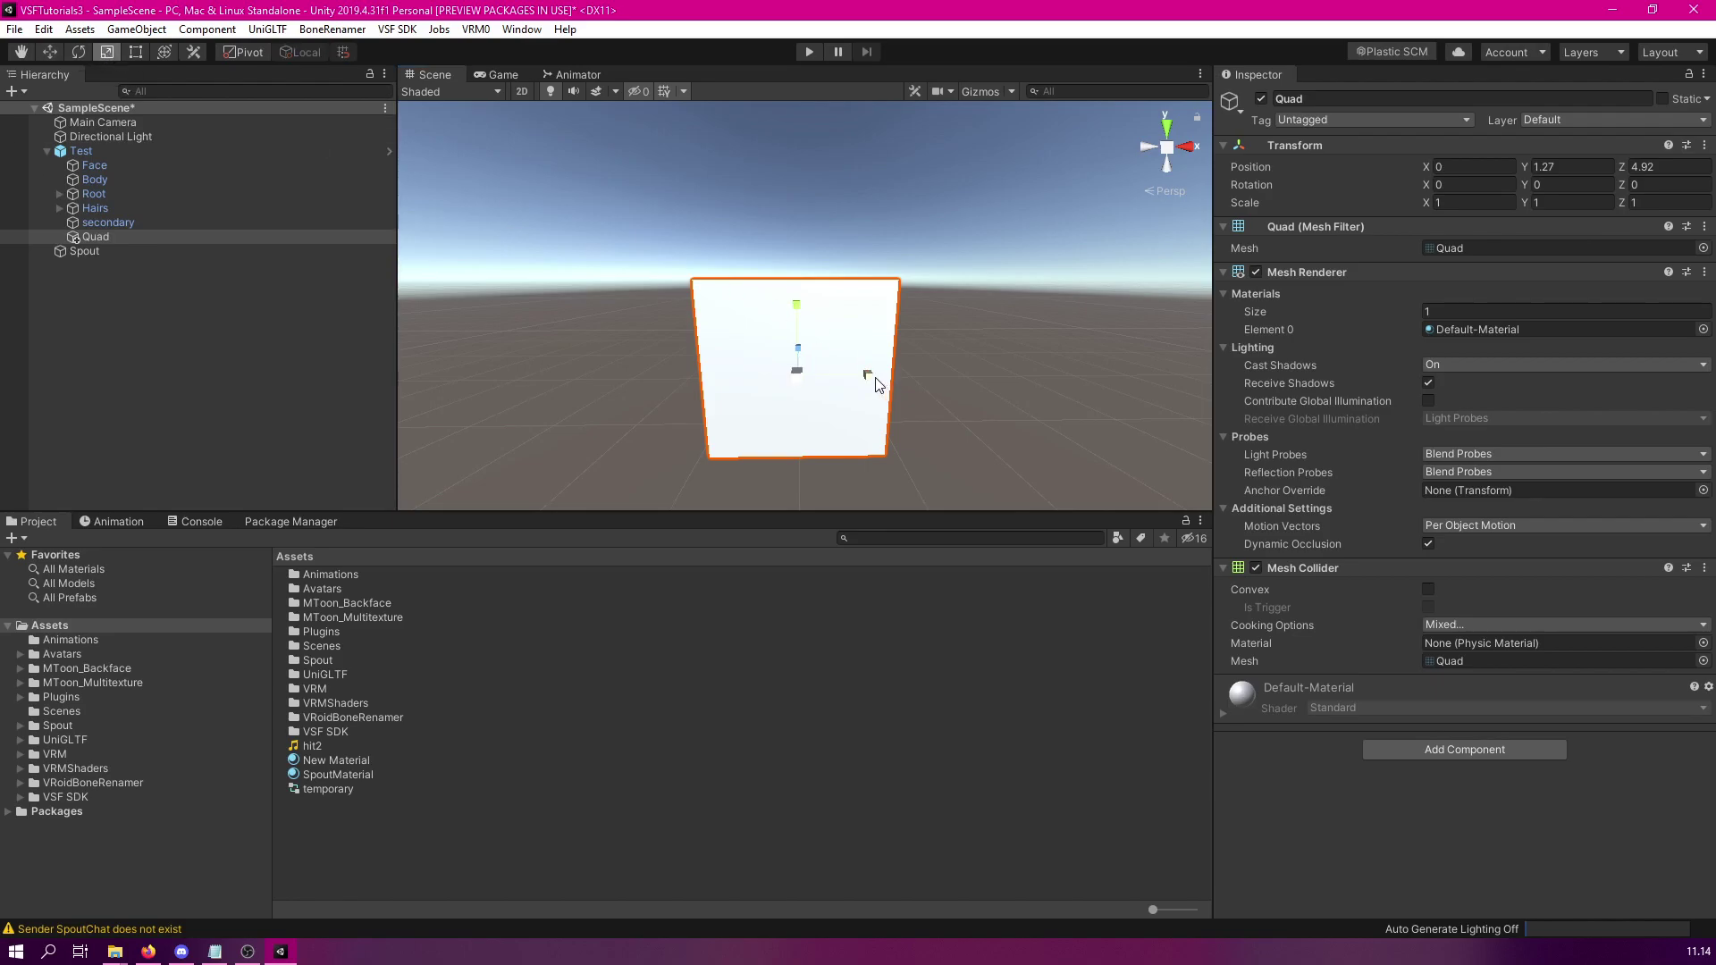
pyautogui.moveTo(872, 376)
pyautogui.mouseDown()
pyautogui.moveTo(910, 372)
pyautogui.moveTo(894, 374)
pyautogui.mouseUp()
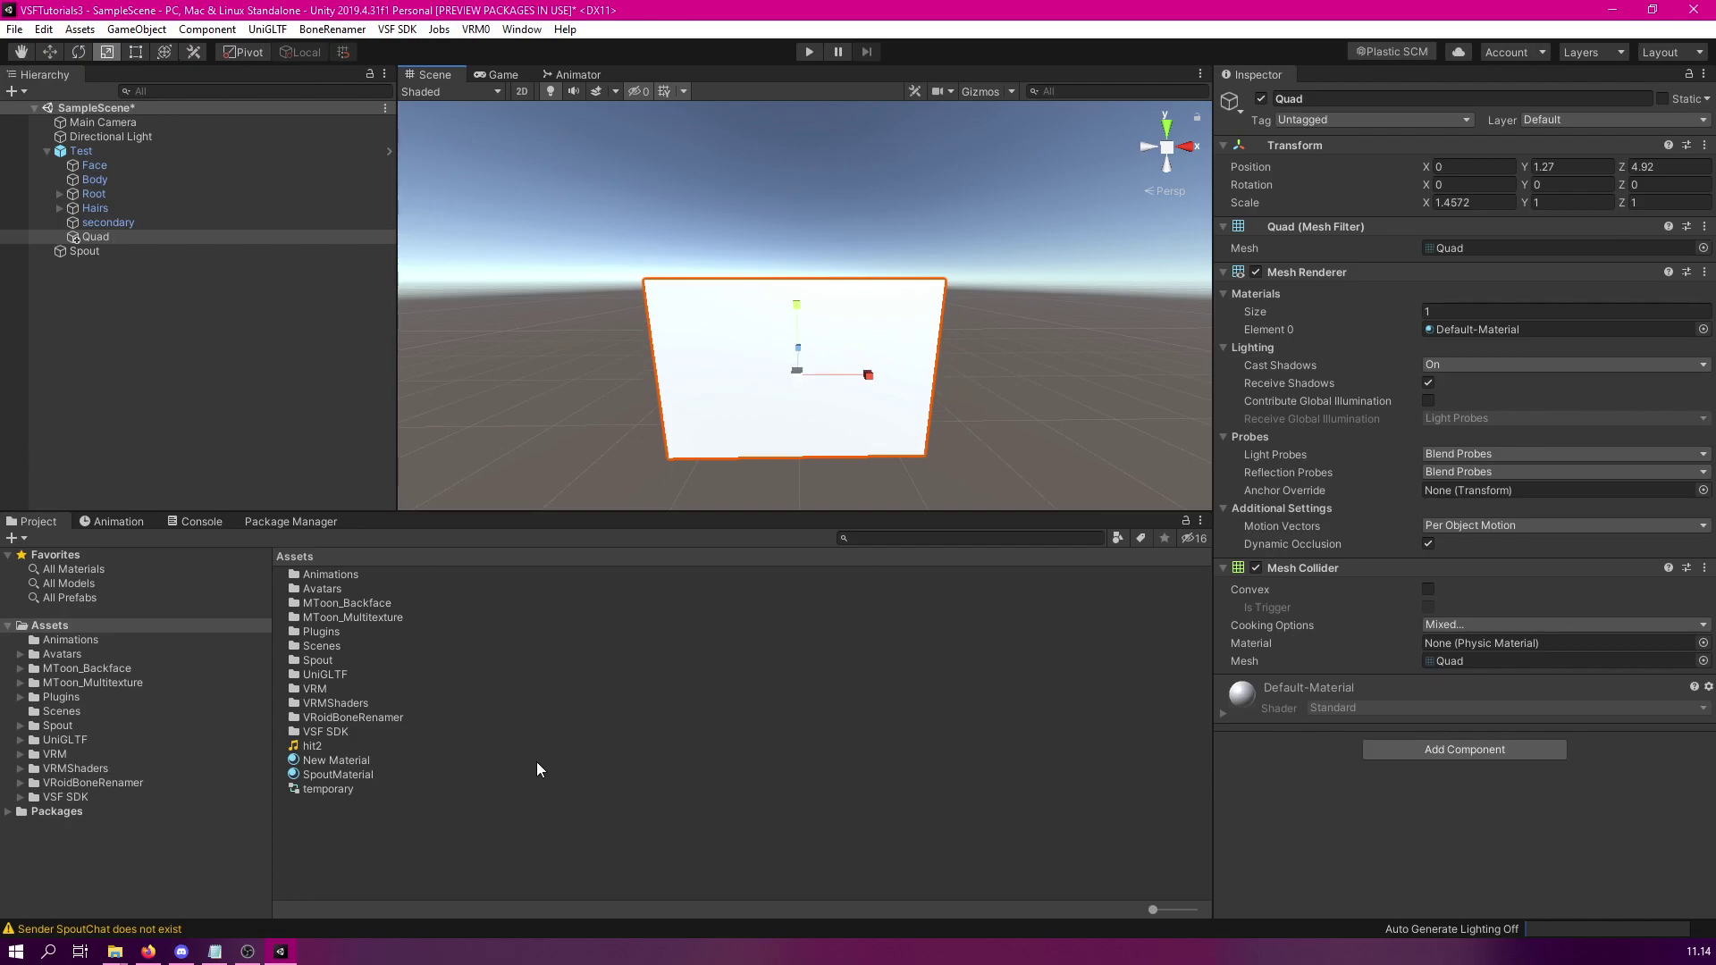
pyautogui.click(377, 841)
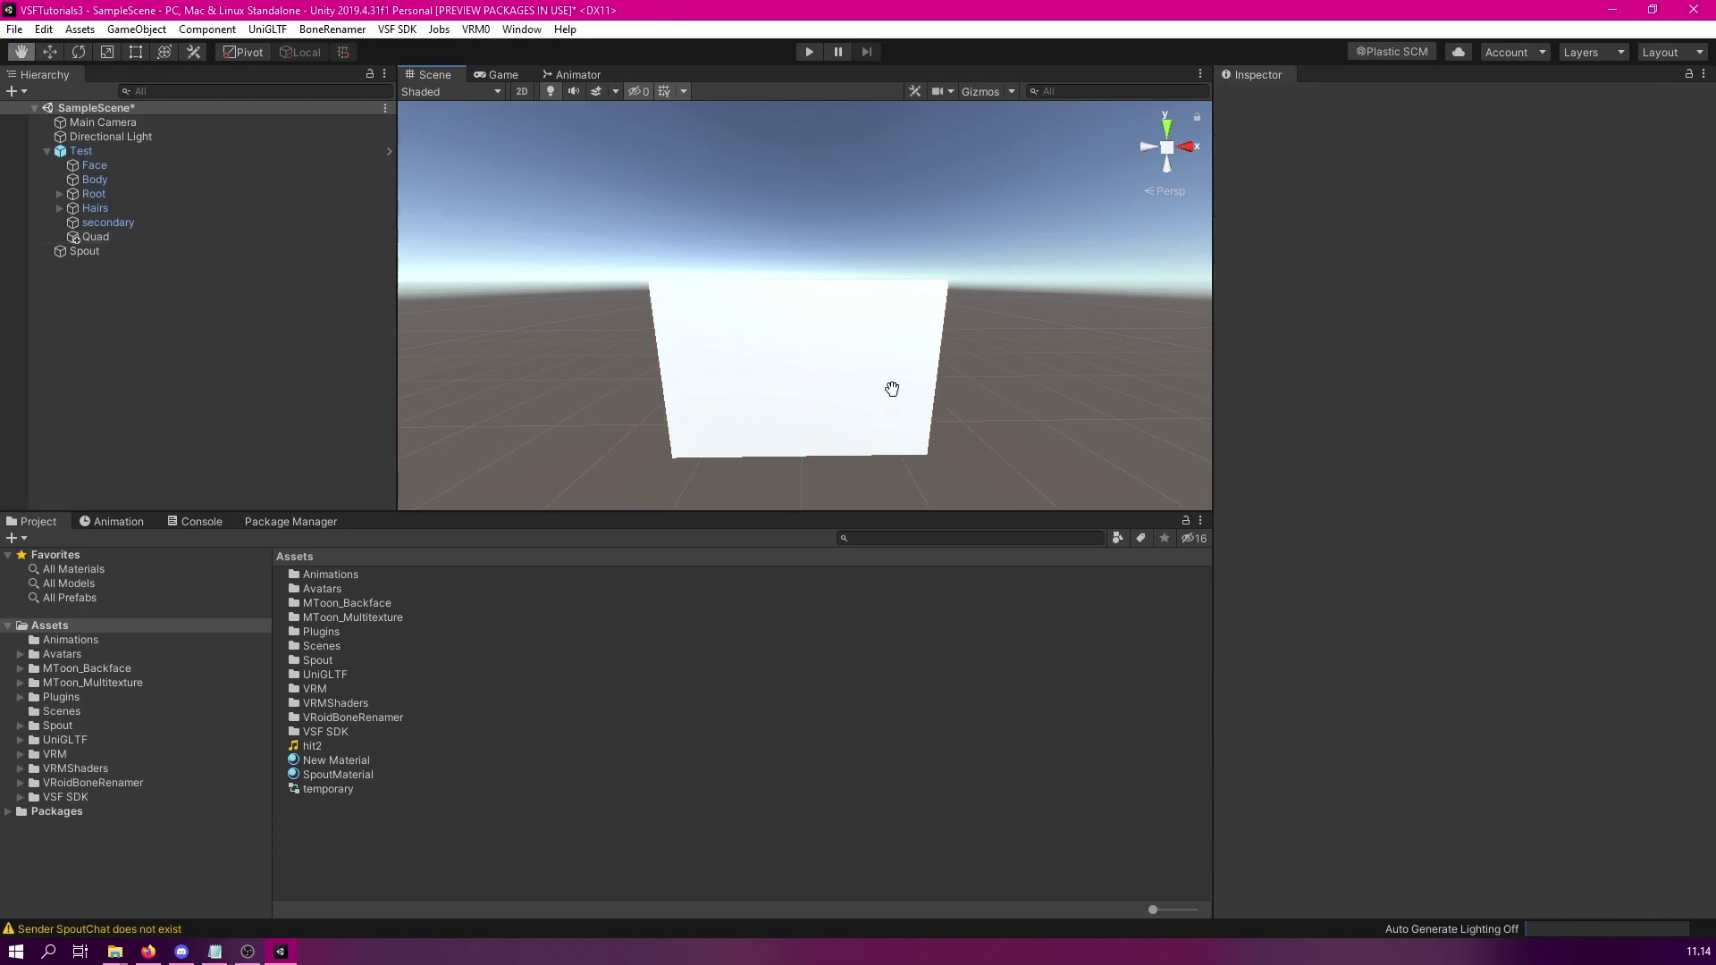
pyautogui.moveTo(894, 387); pyautogui.dragTo(890, 373, button='middle')
pyautogui.rightClick(368, 837)
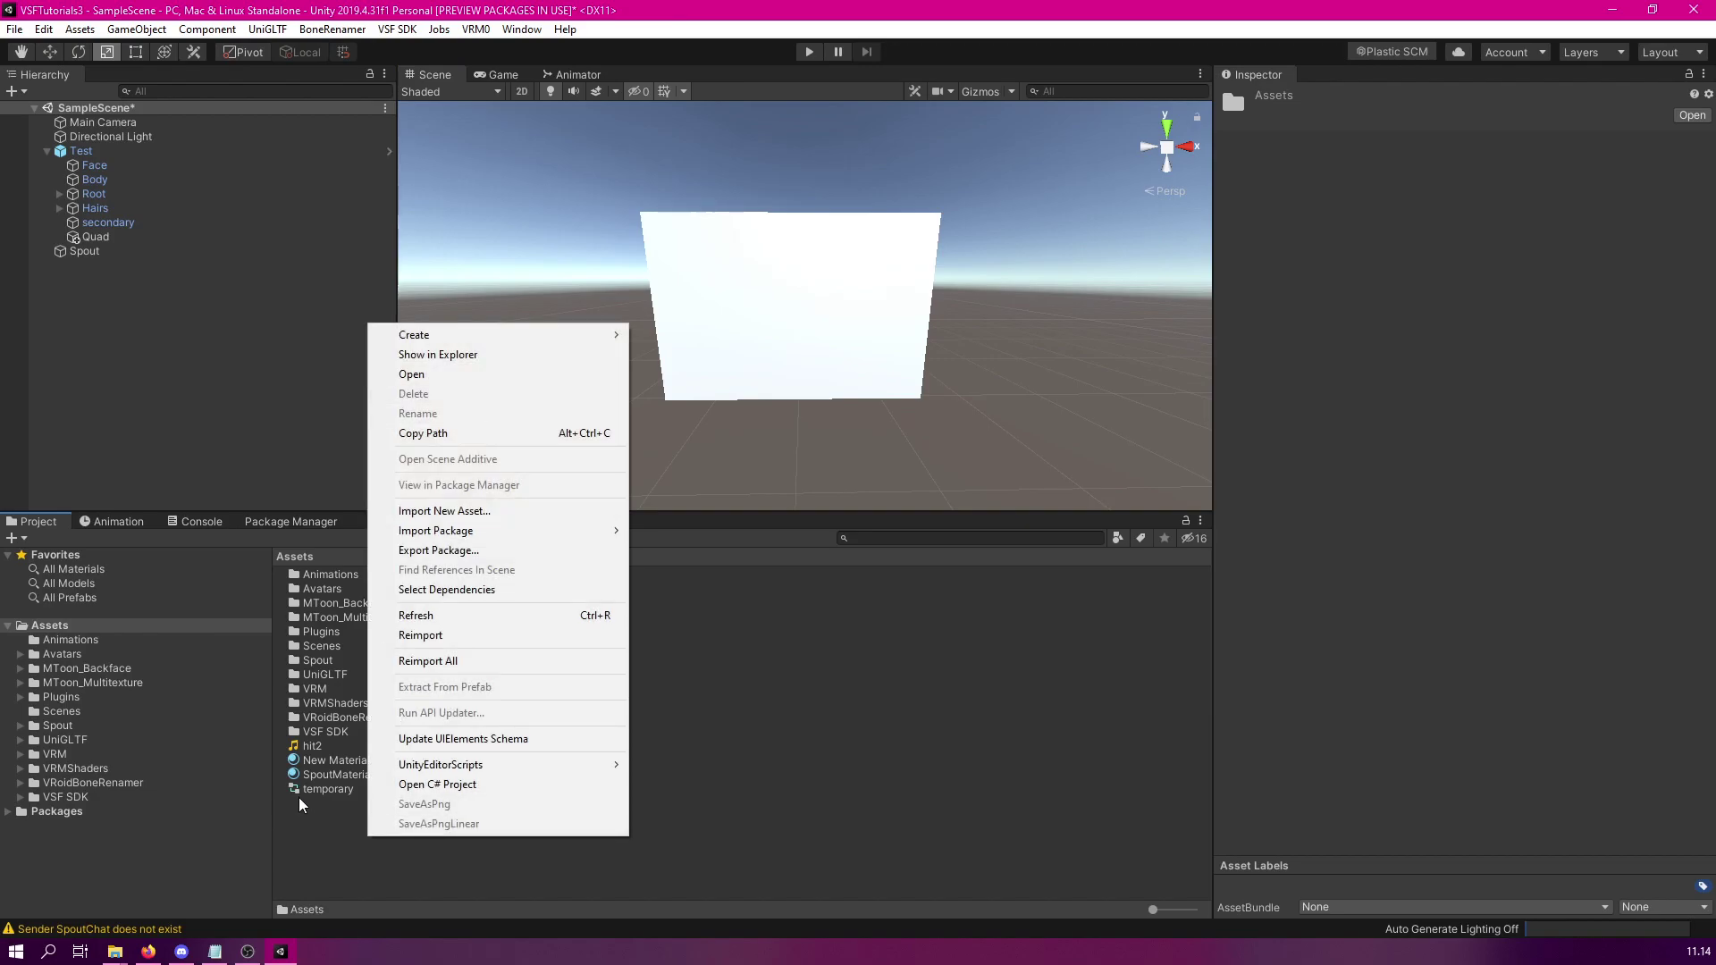
# Create a new material in Assets named Monitor
pyautogui.click(320, 820)
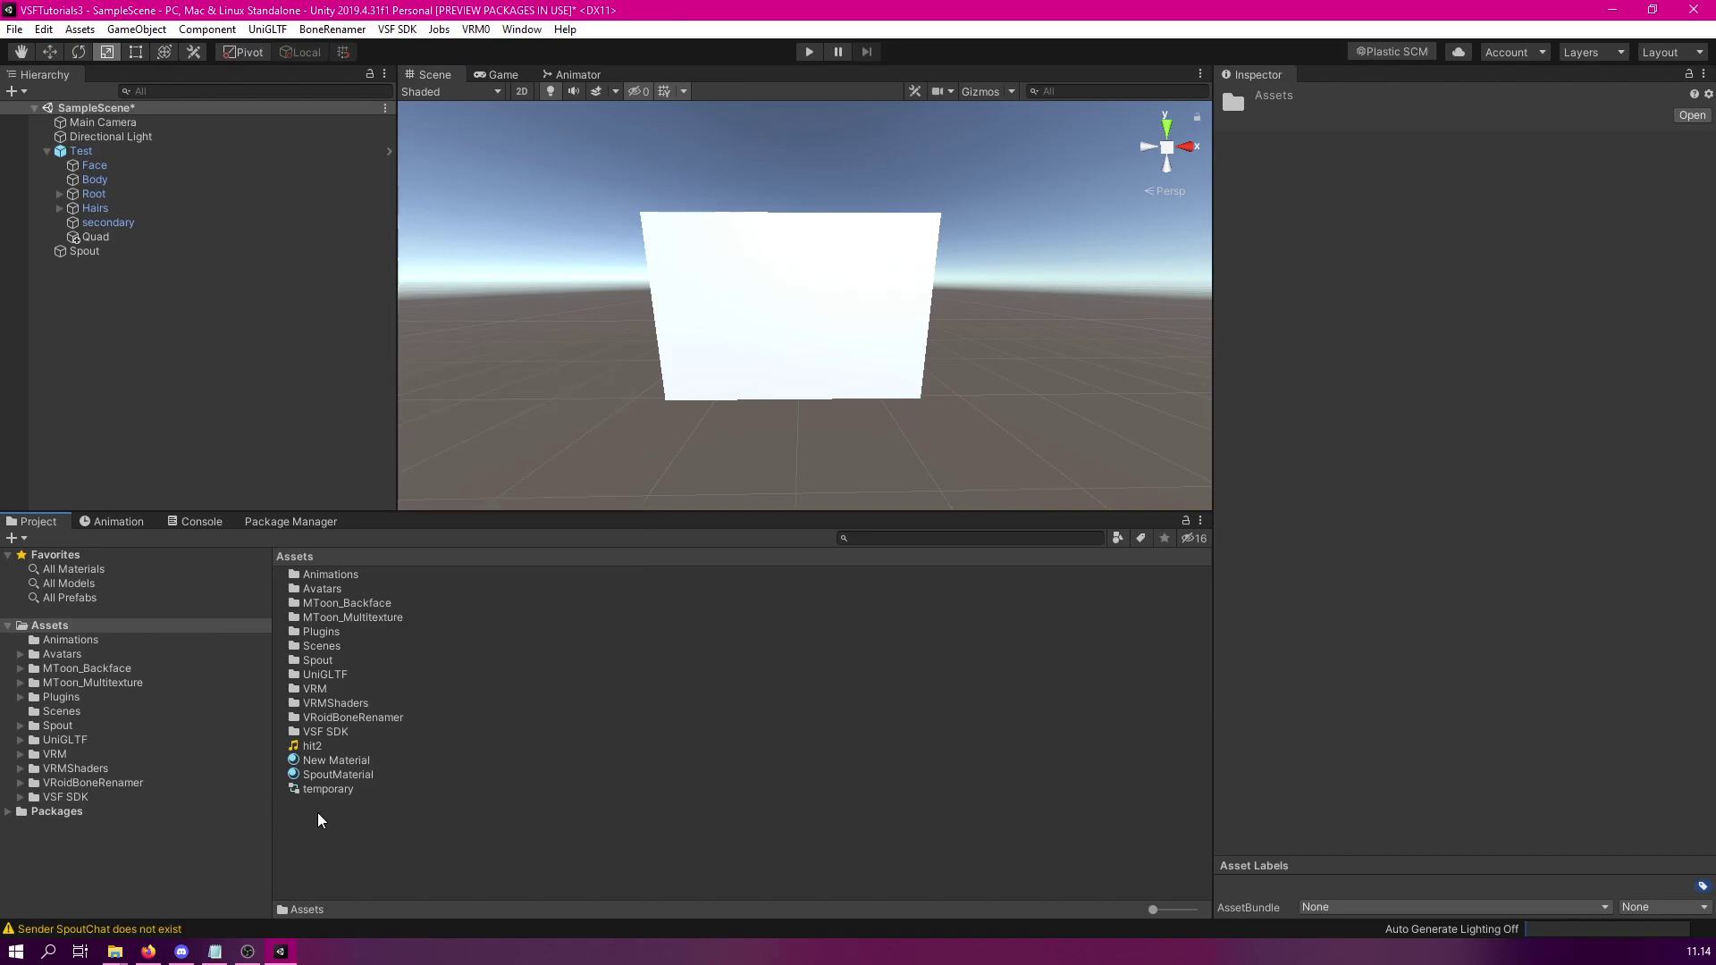
pyautogui.rightClick(321, 807)
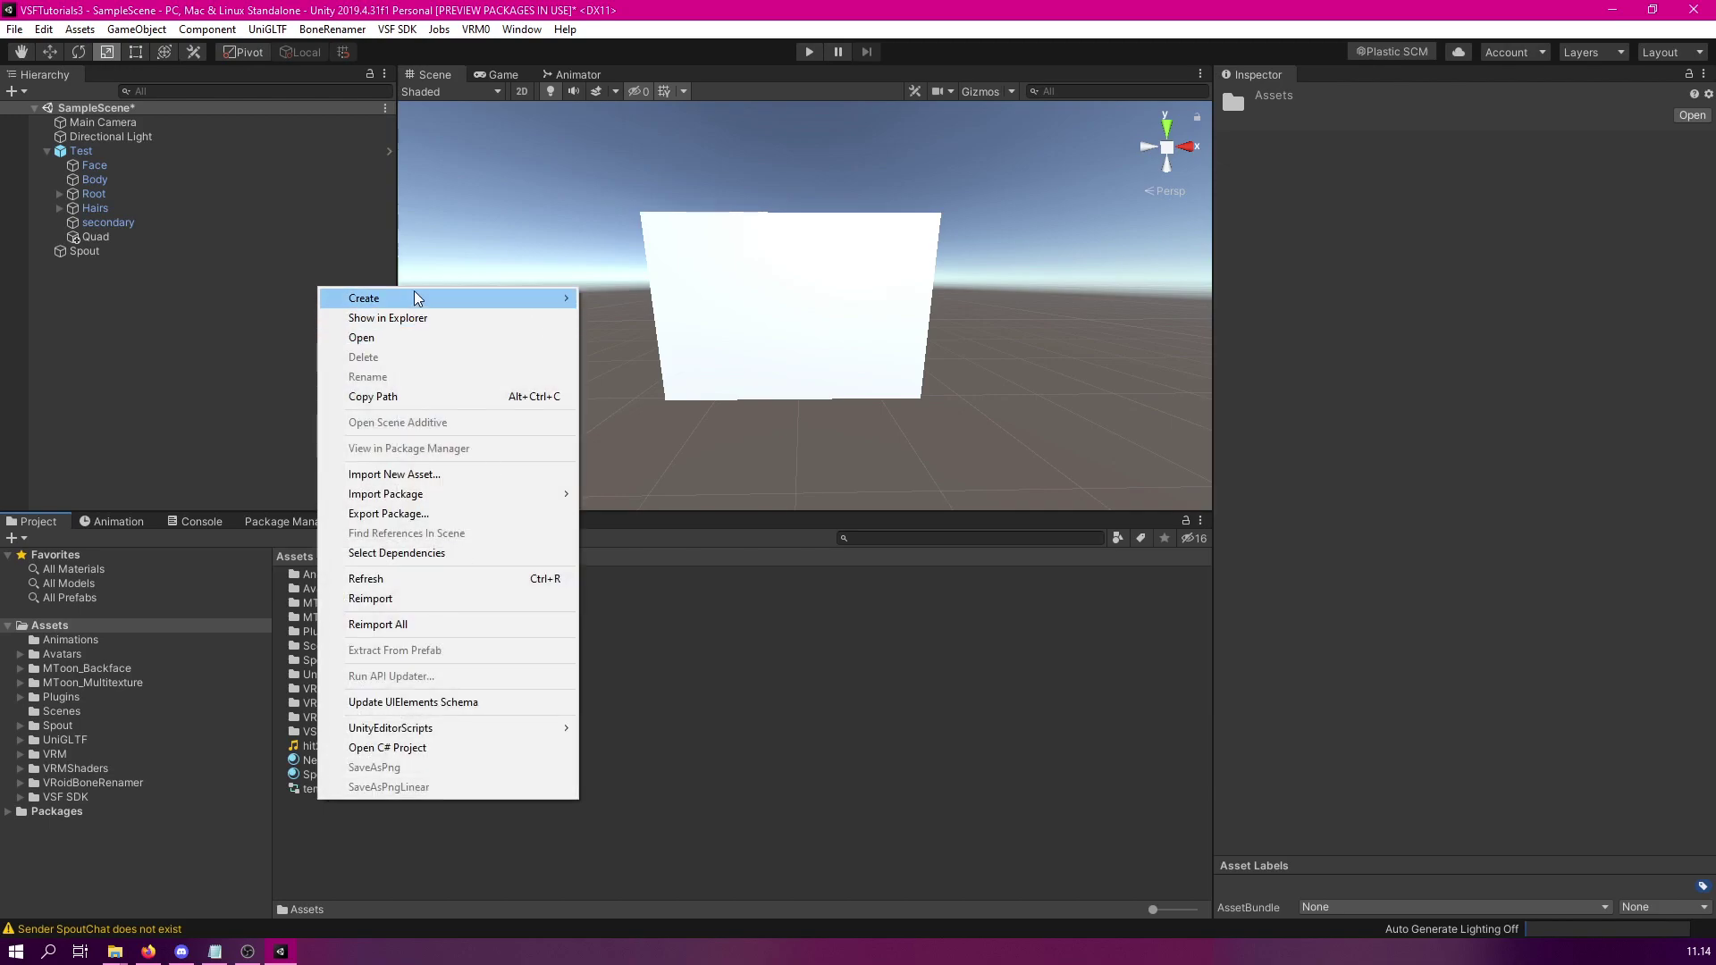
pyautogui.moveTo(414, 297)
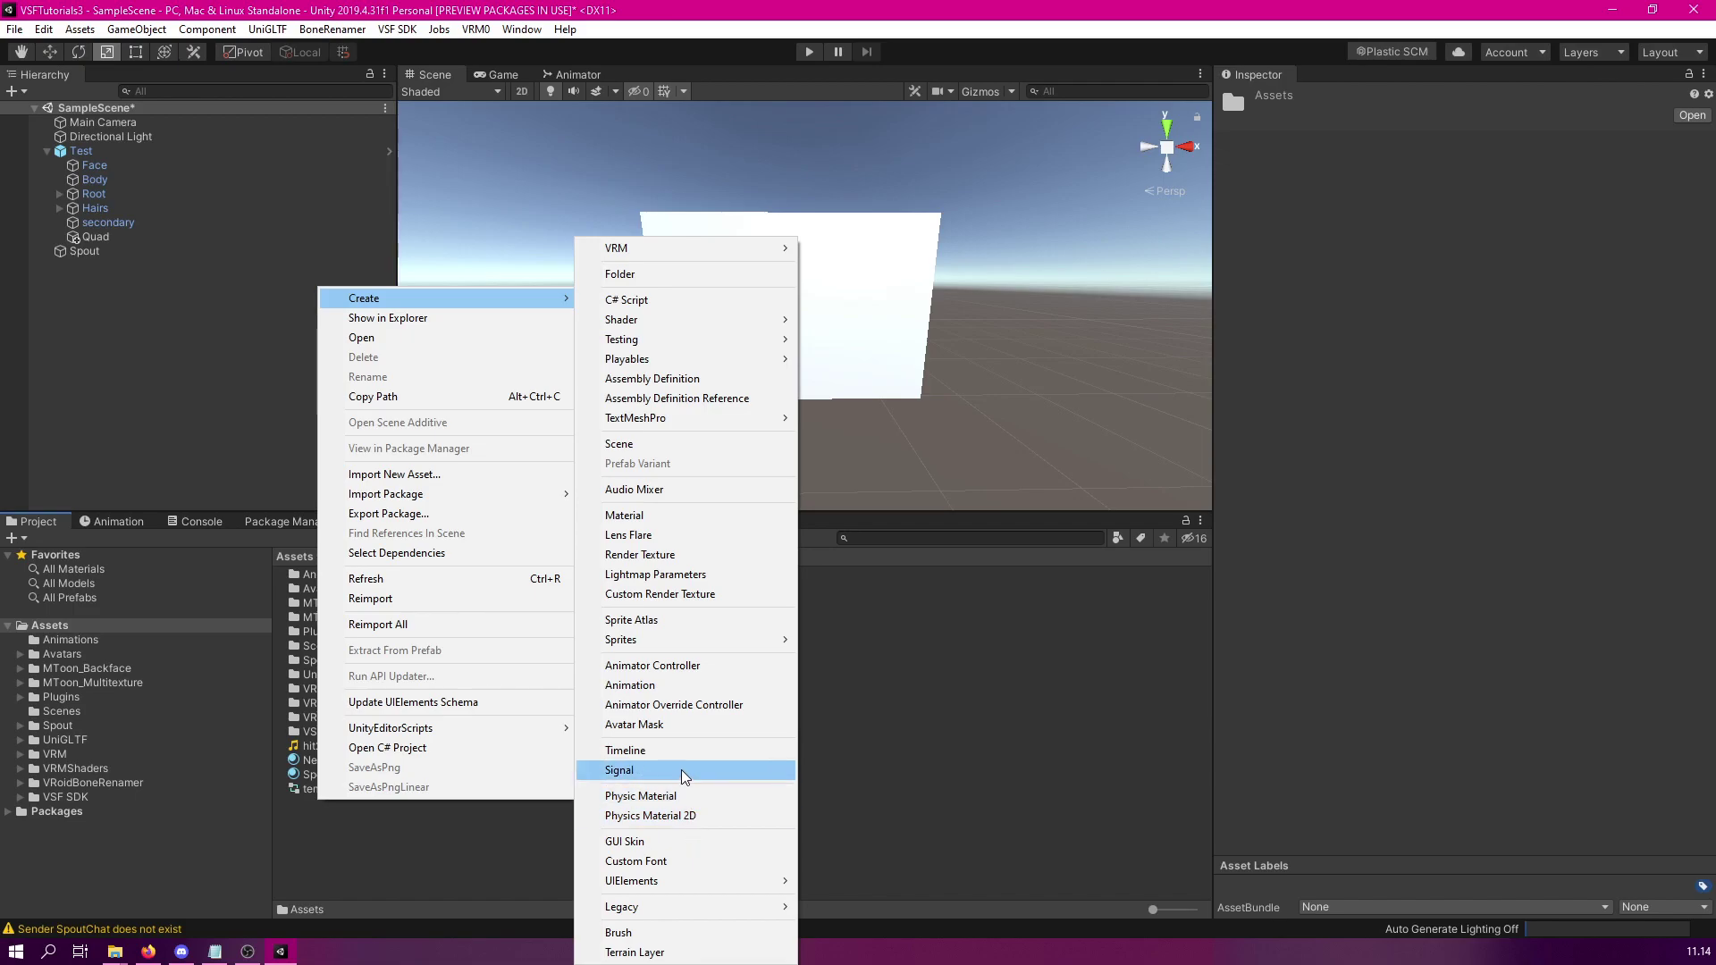
pyautogui.click(644, 516)
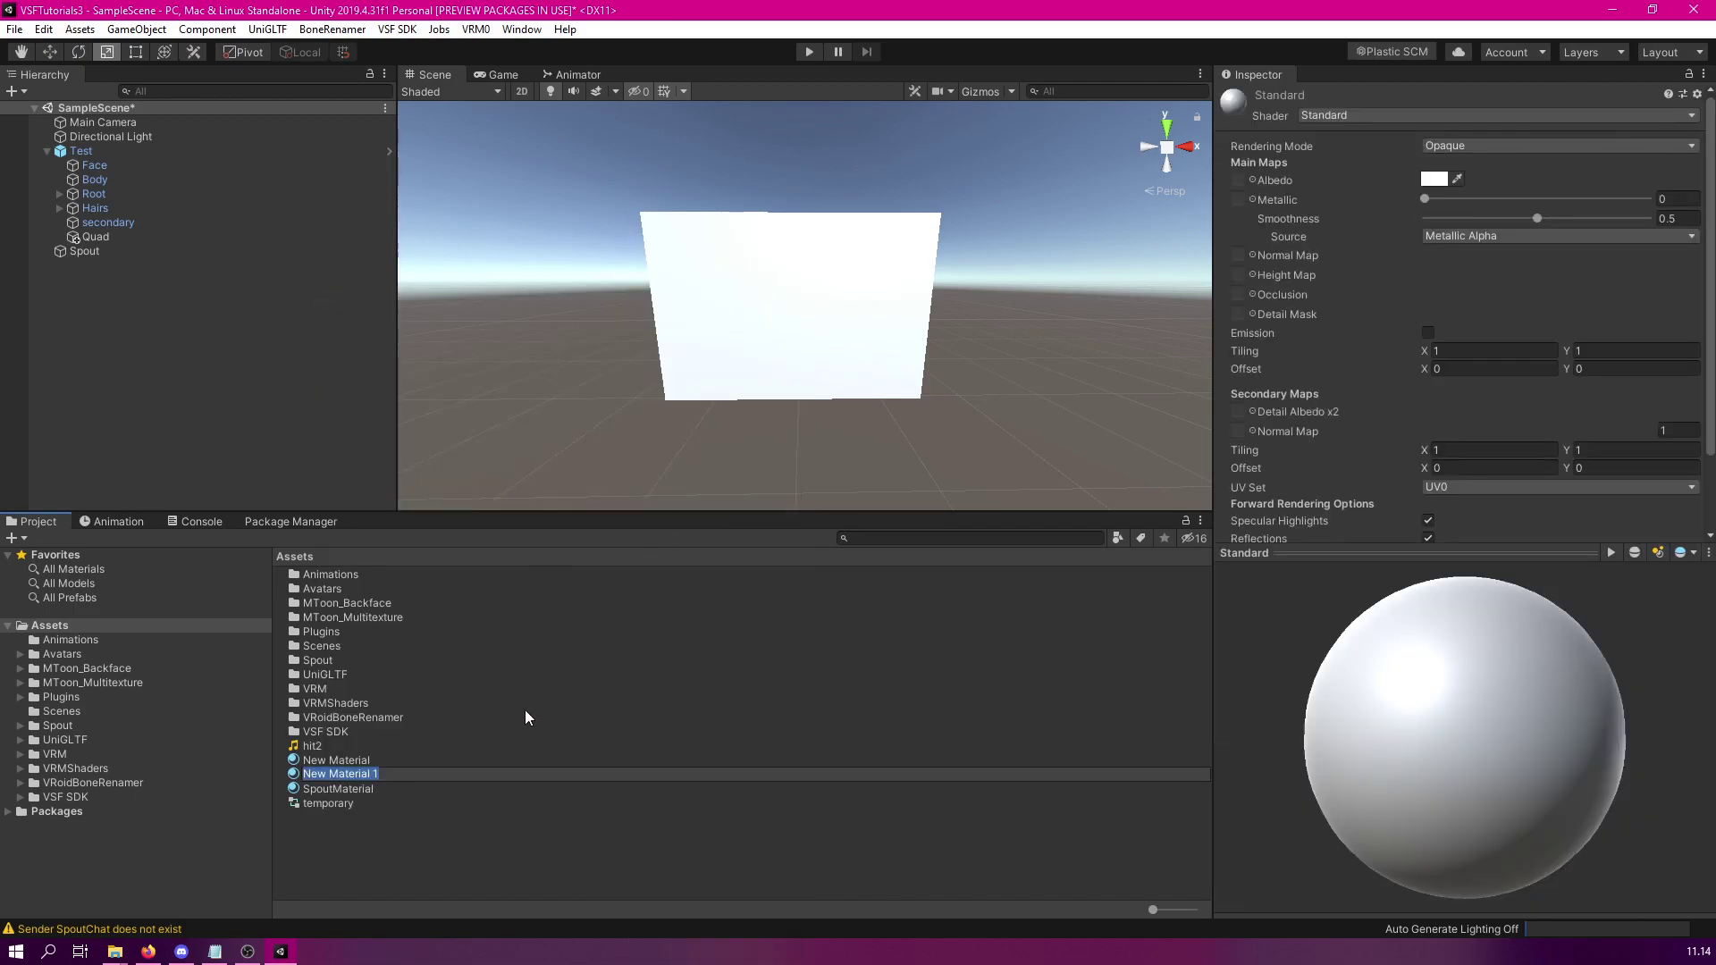
pyautogui.write('Monitor')
pyautogui.press('Return')
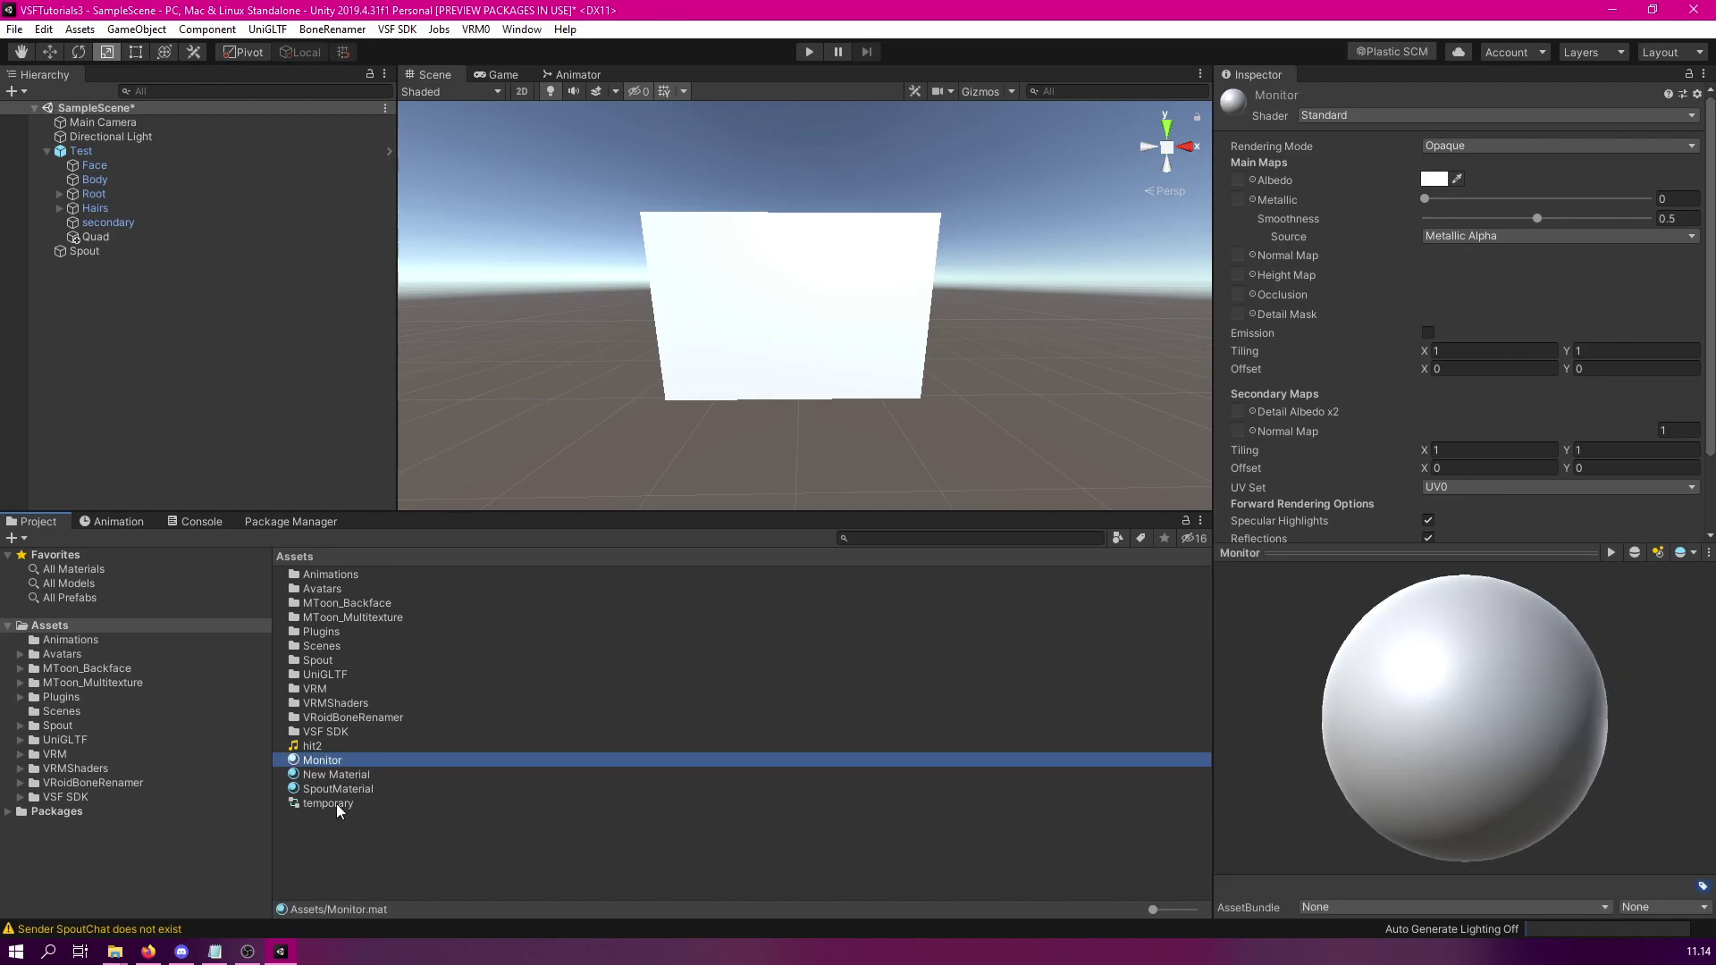
# Give Monitor the VRM/UnlitTexture shader and apply it to the Quad
pyautogui.click(1446, 116)
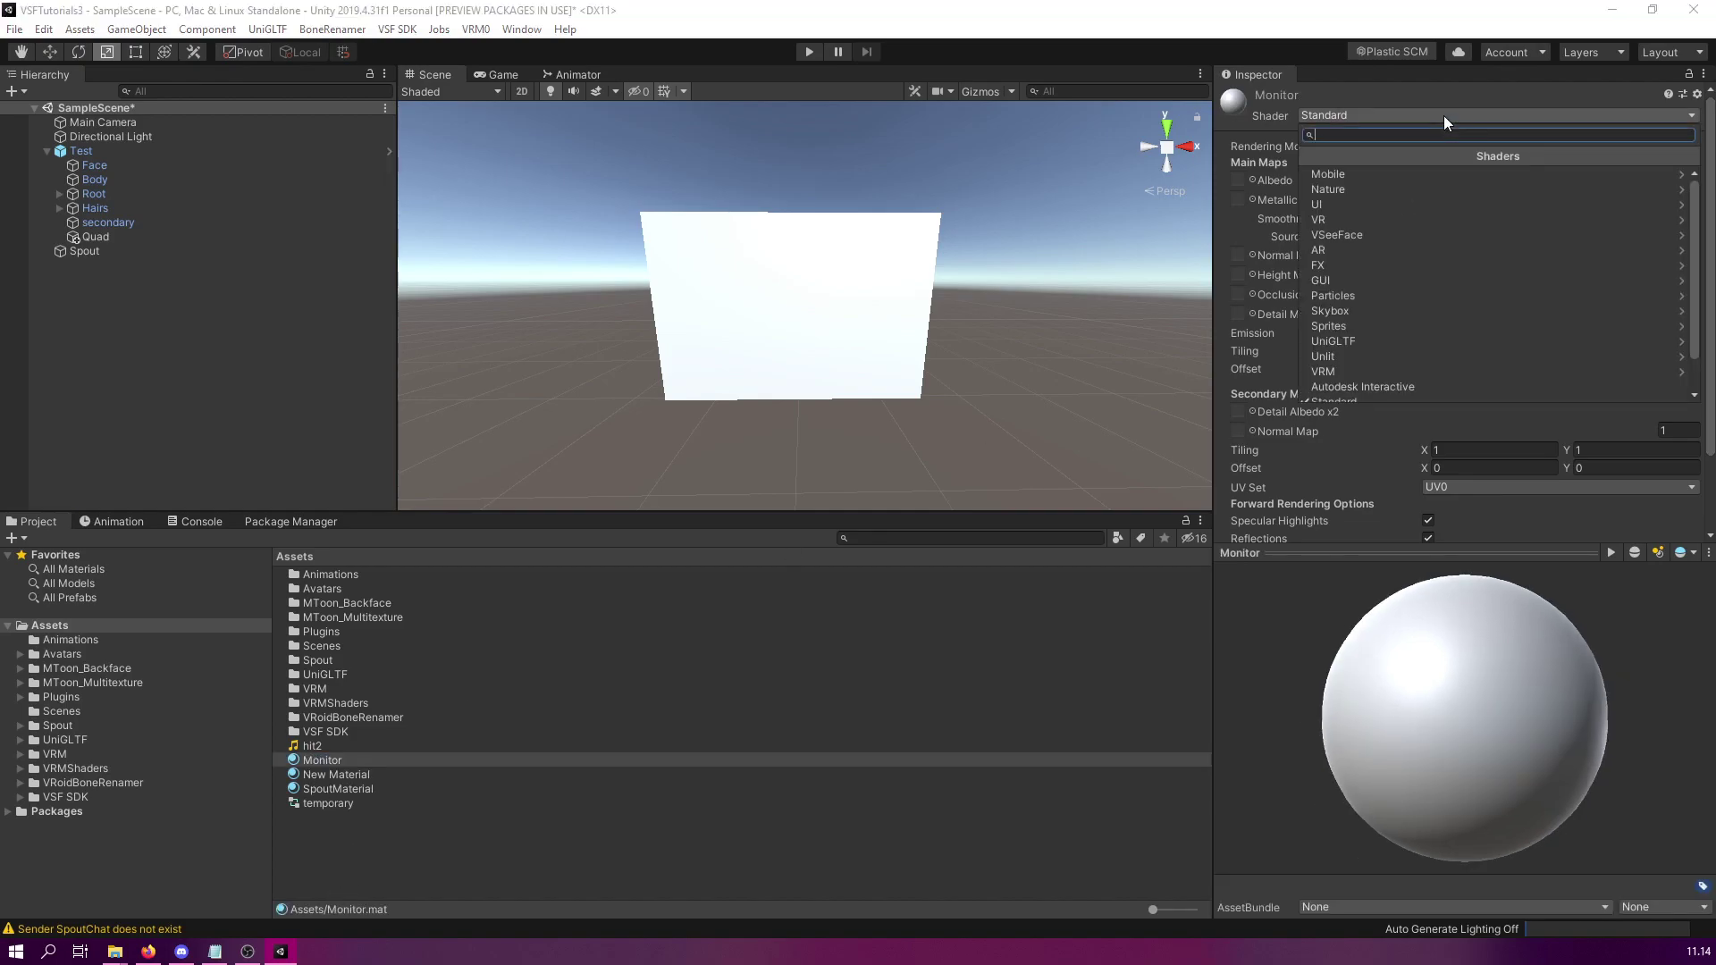
pyautogui.write('u')
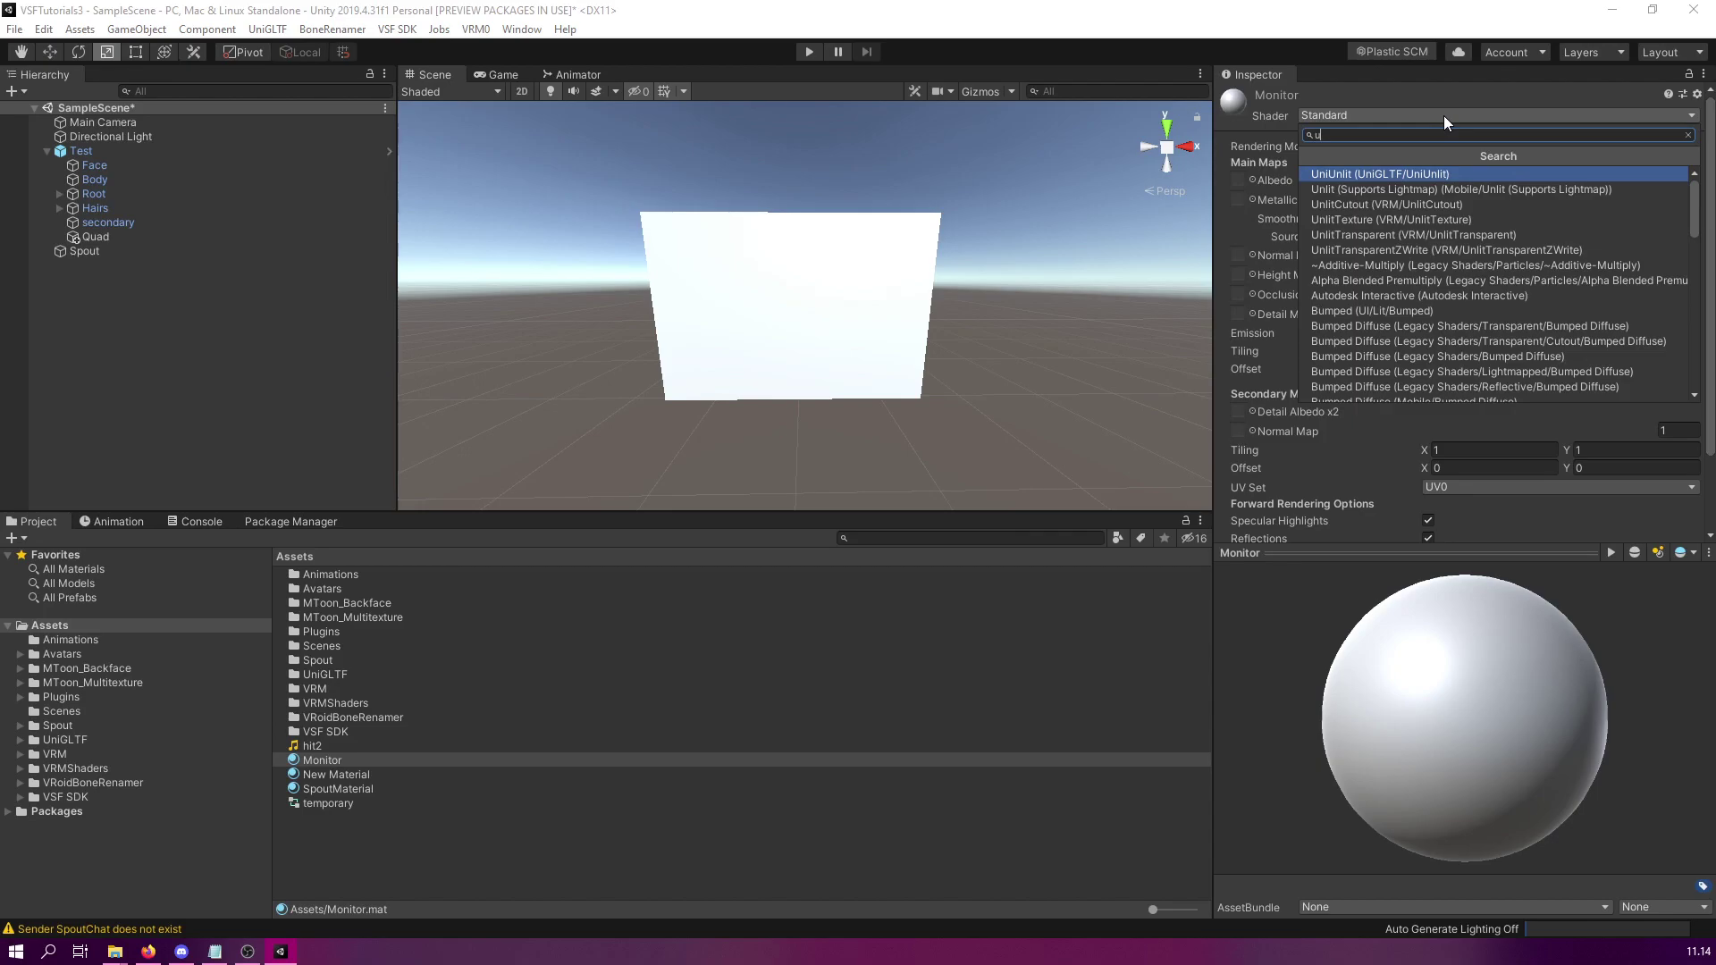
pyautogui.write('nli')
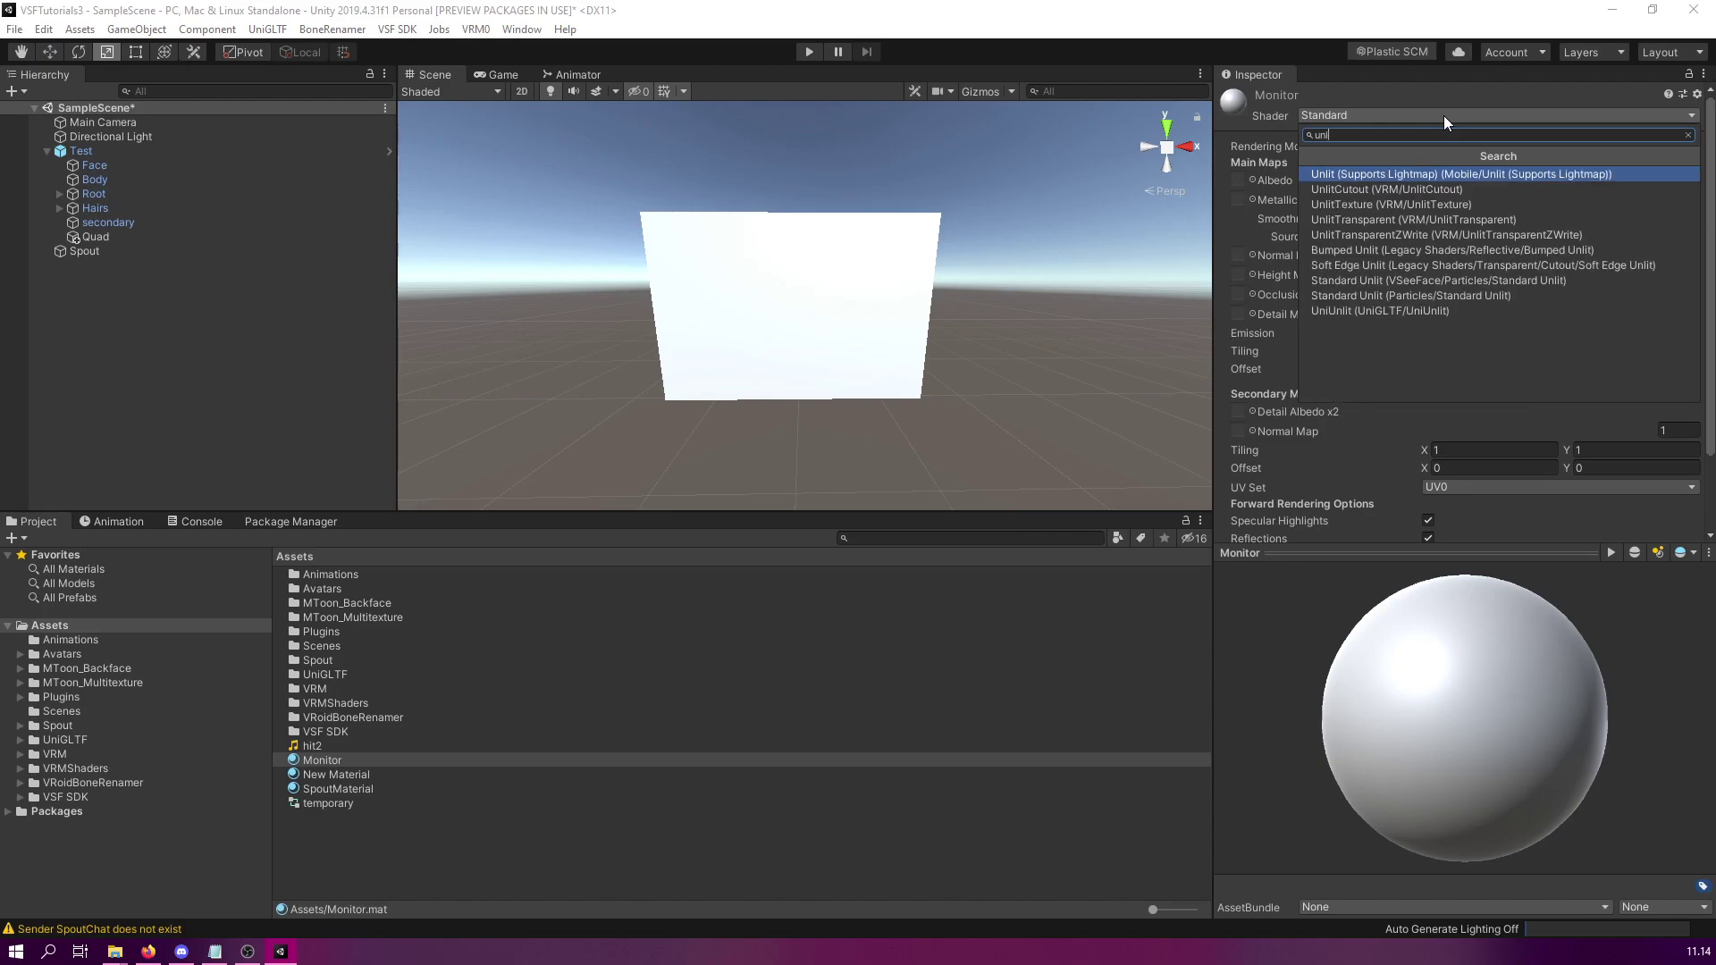
pyautogui.click(1398, 205)
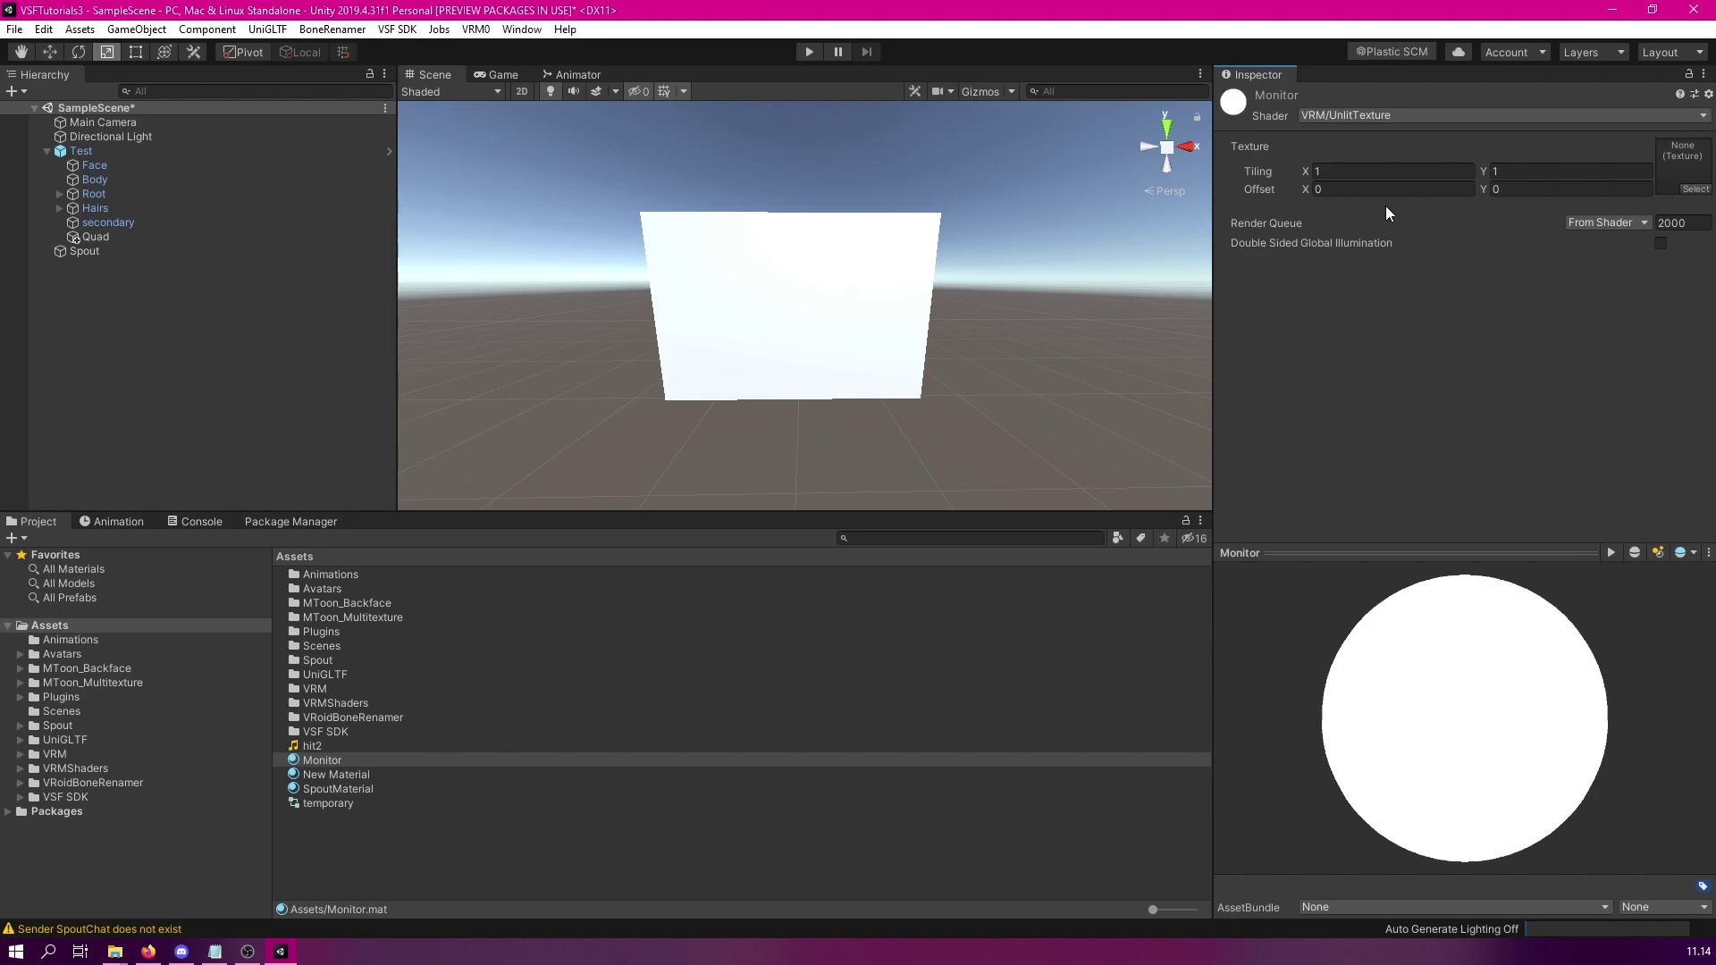
pyautogui.moveTo(319, 759); pyautogui.dragTo(967, 354)
# Add a Spout Receiver component to the Quad
pyautogui.click(860, 250)
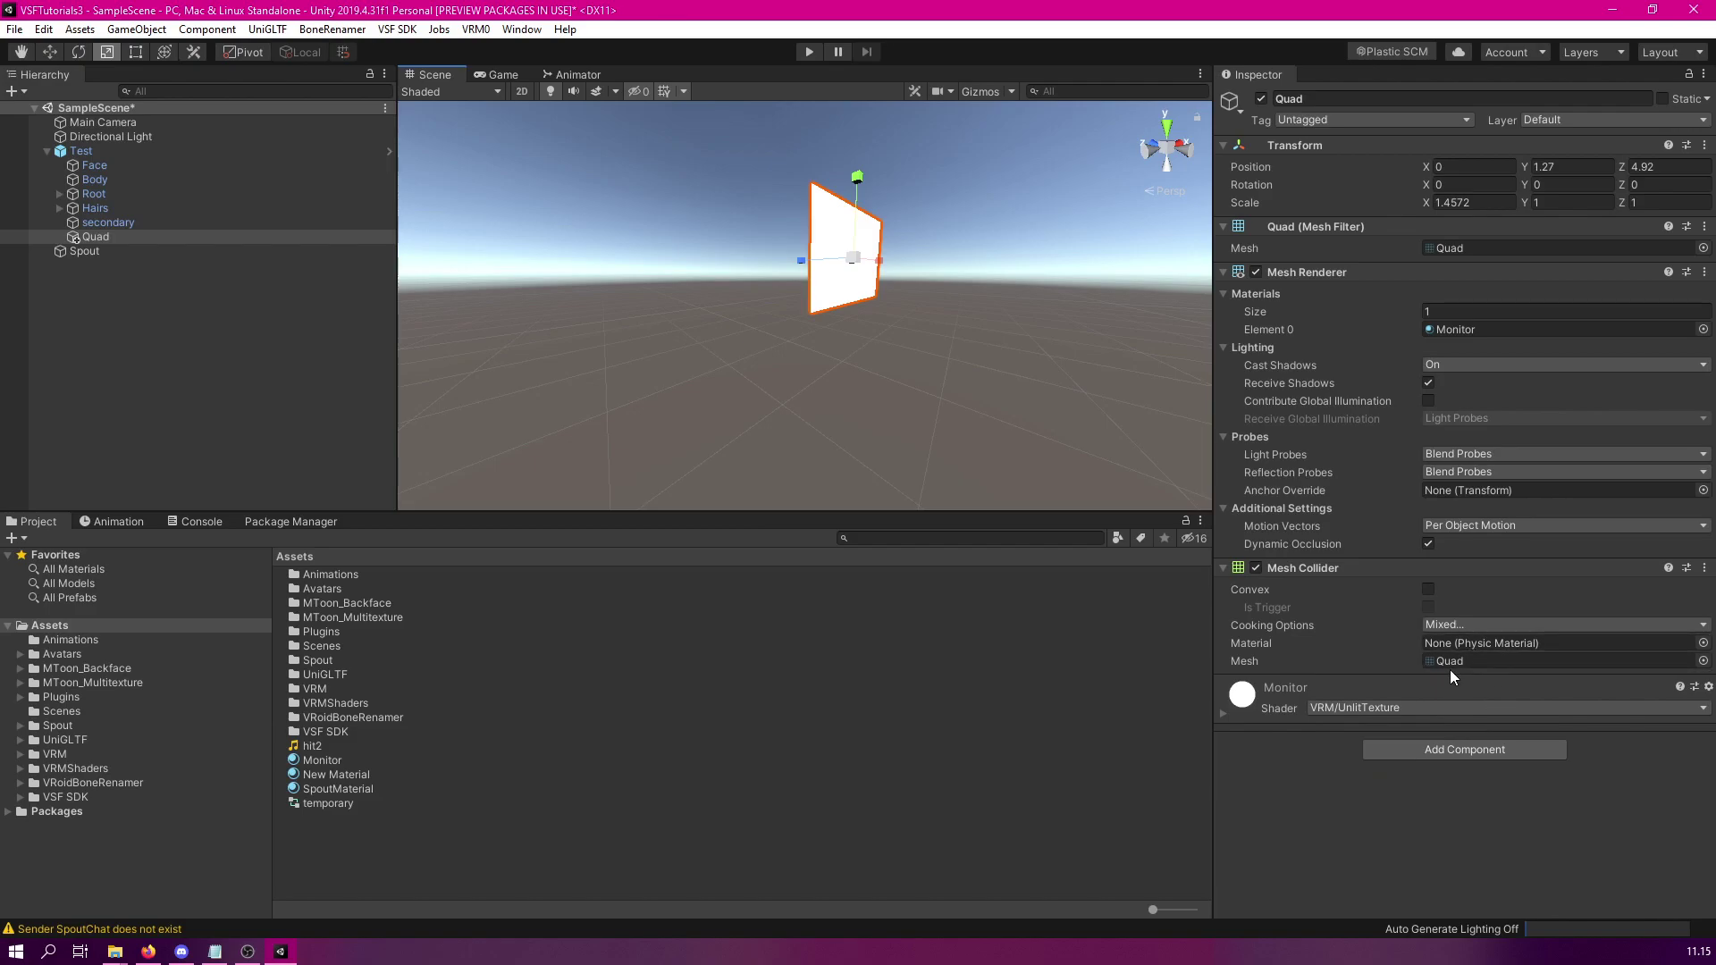
pyautogui.click(1452, 759)
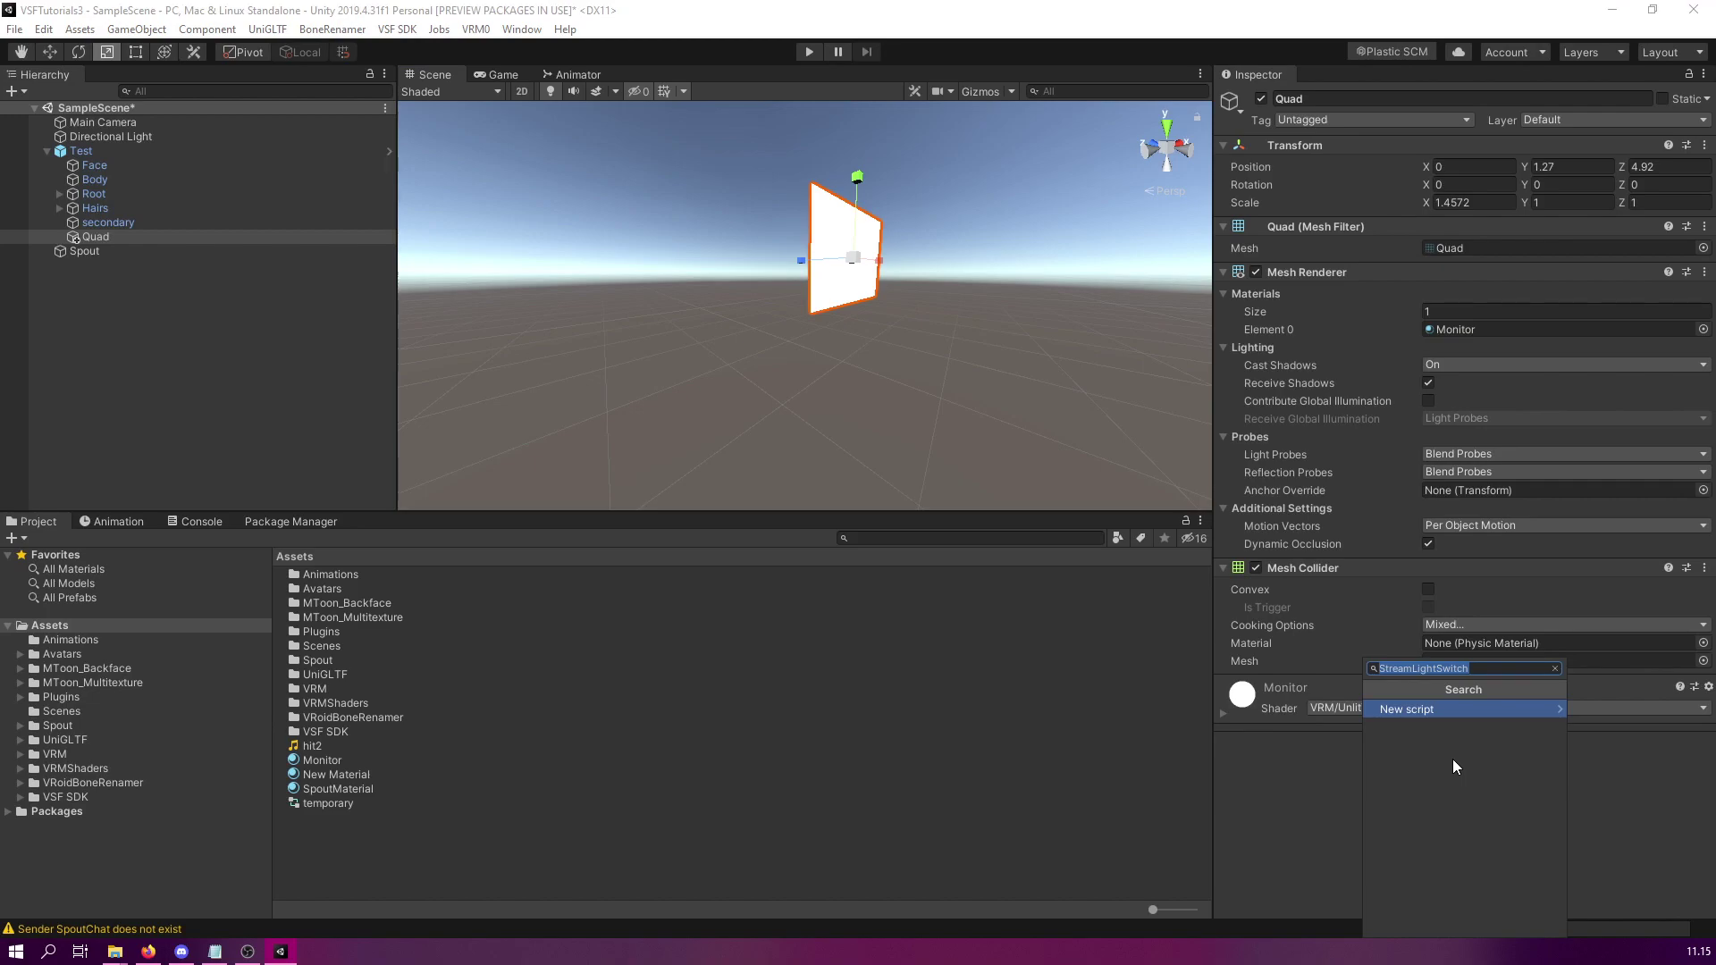
pyautogui.write('spout')
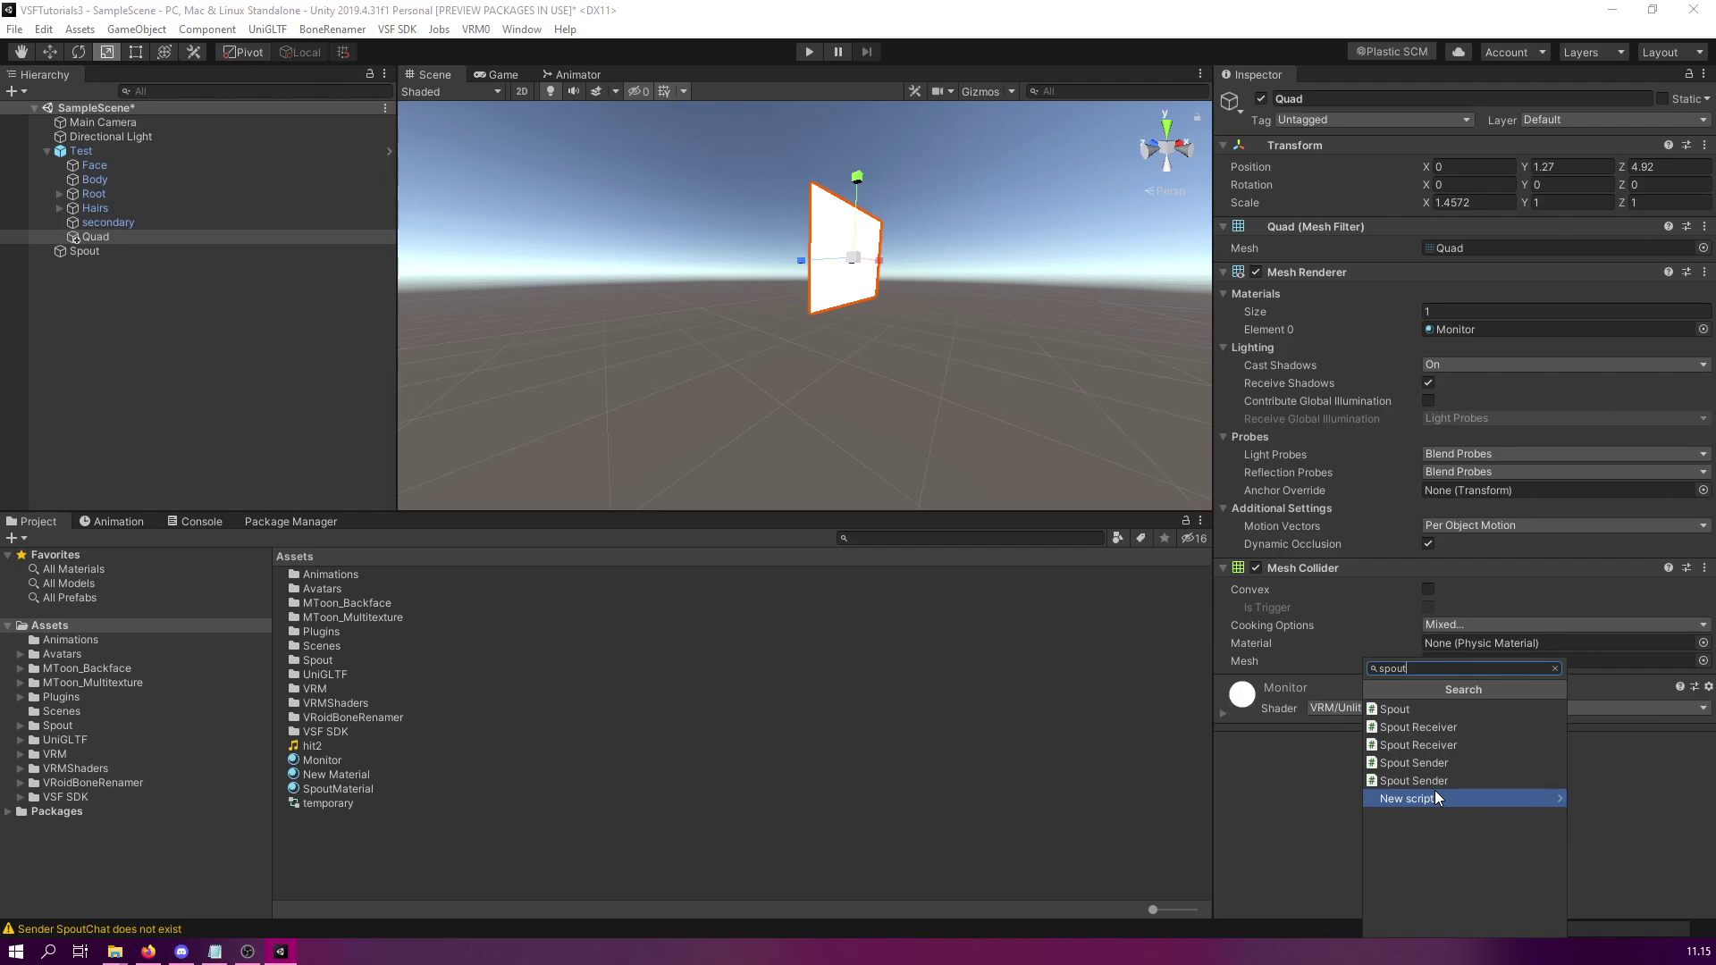
pyautogui.click(1448, 744)
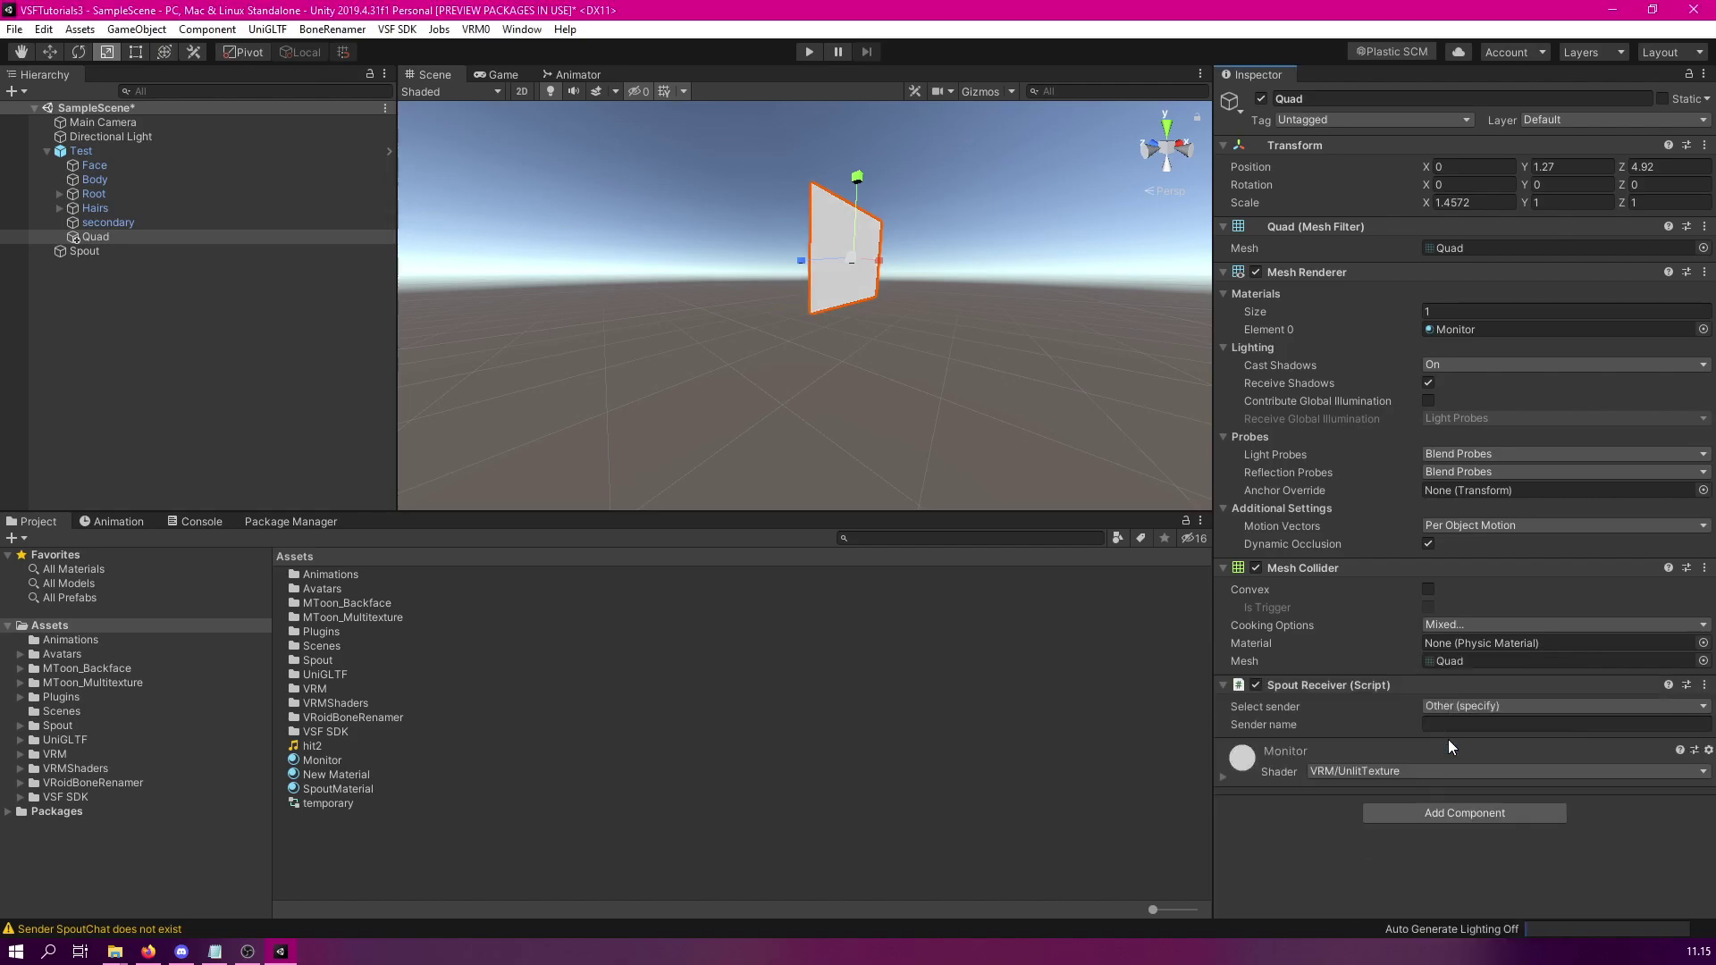
# Set the Spout Receiver's sender name to SpoutMonitor
pyautogui.click(1431, 724)
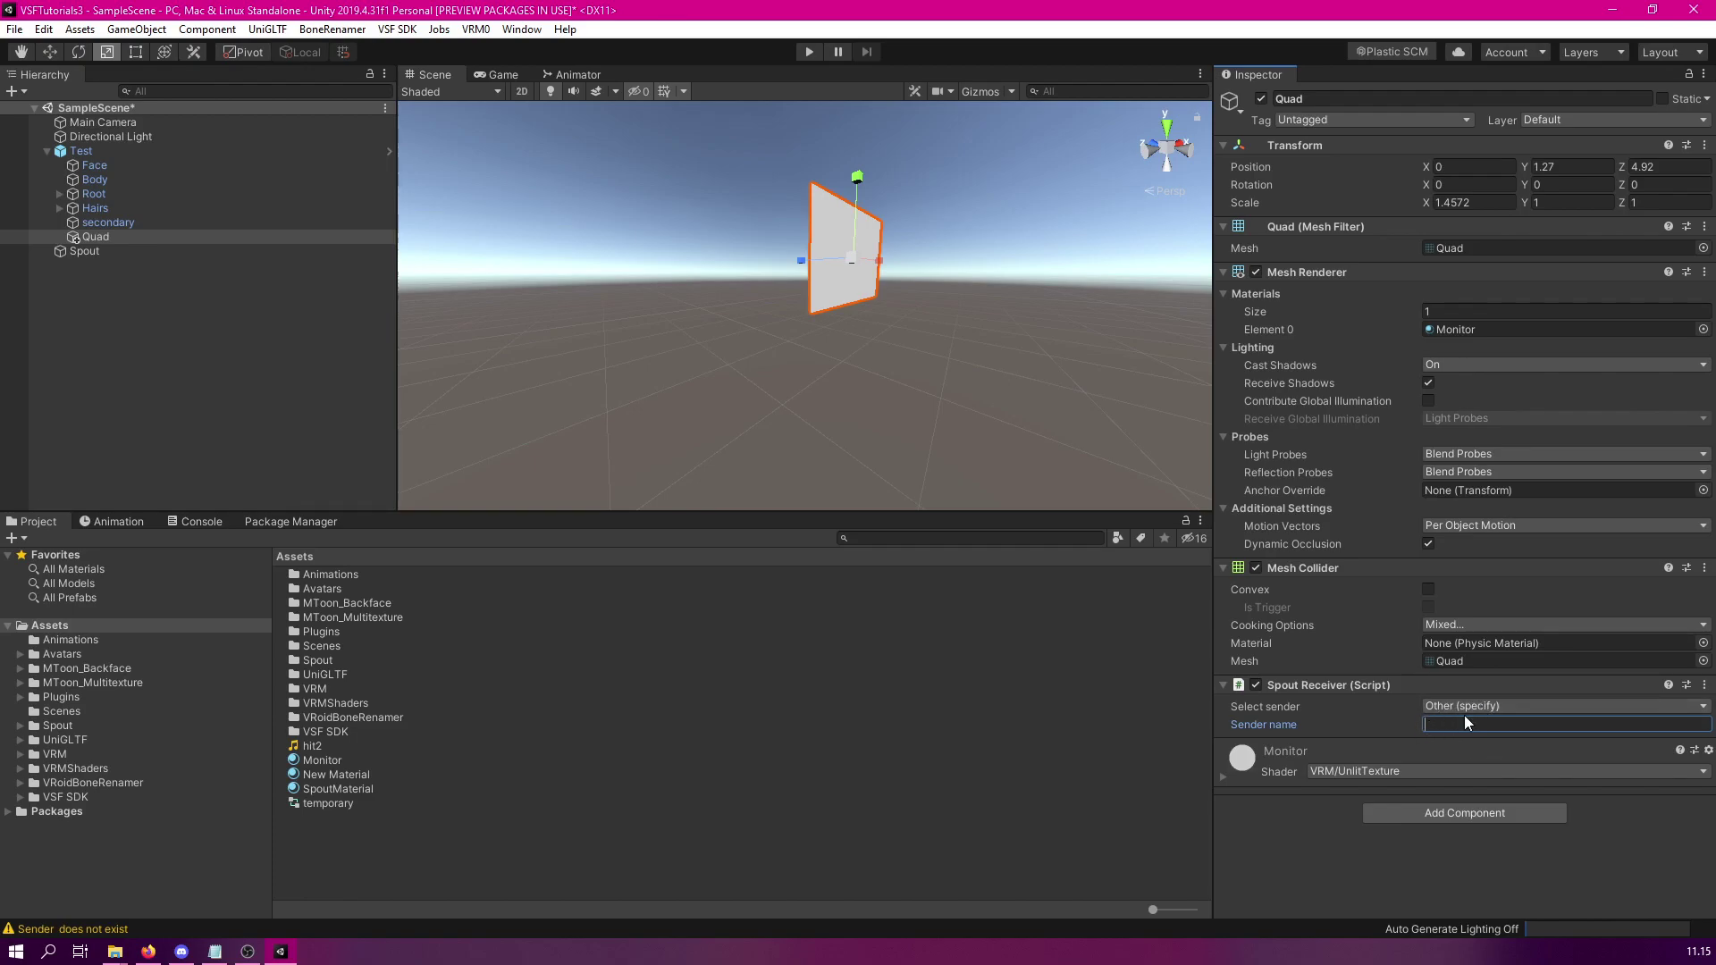
pyautogui.write('SpoutMonitor')
pyautogui.click(1305, 863)
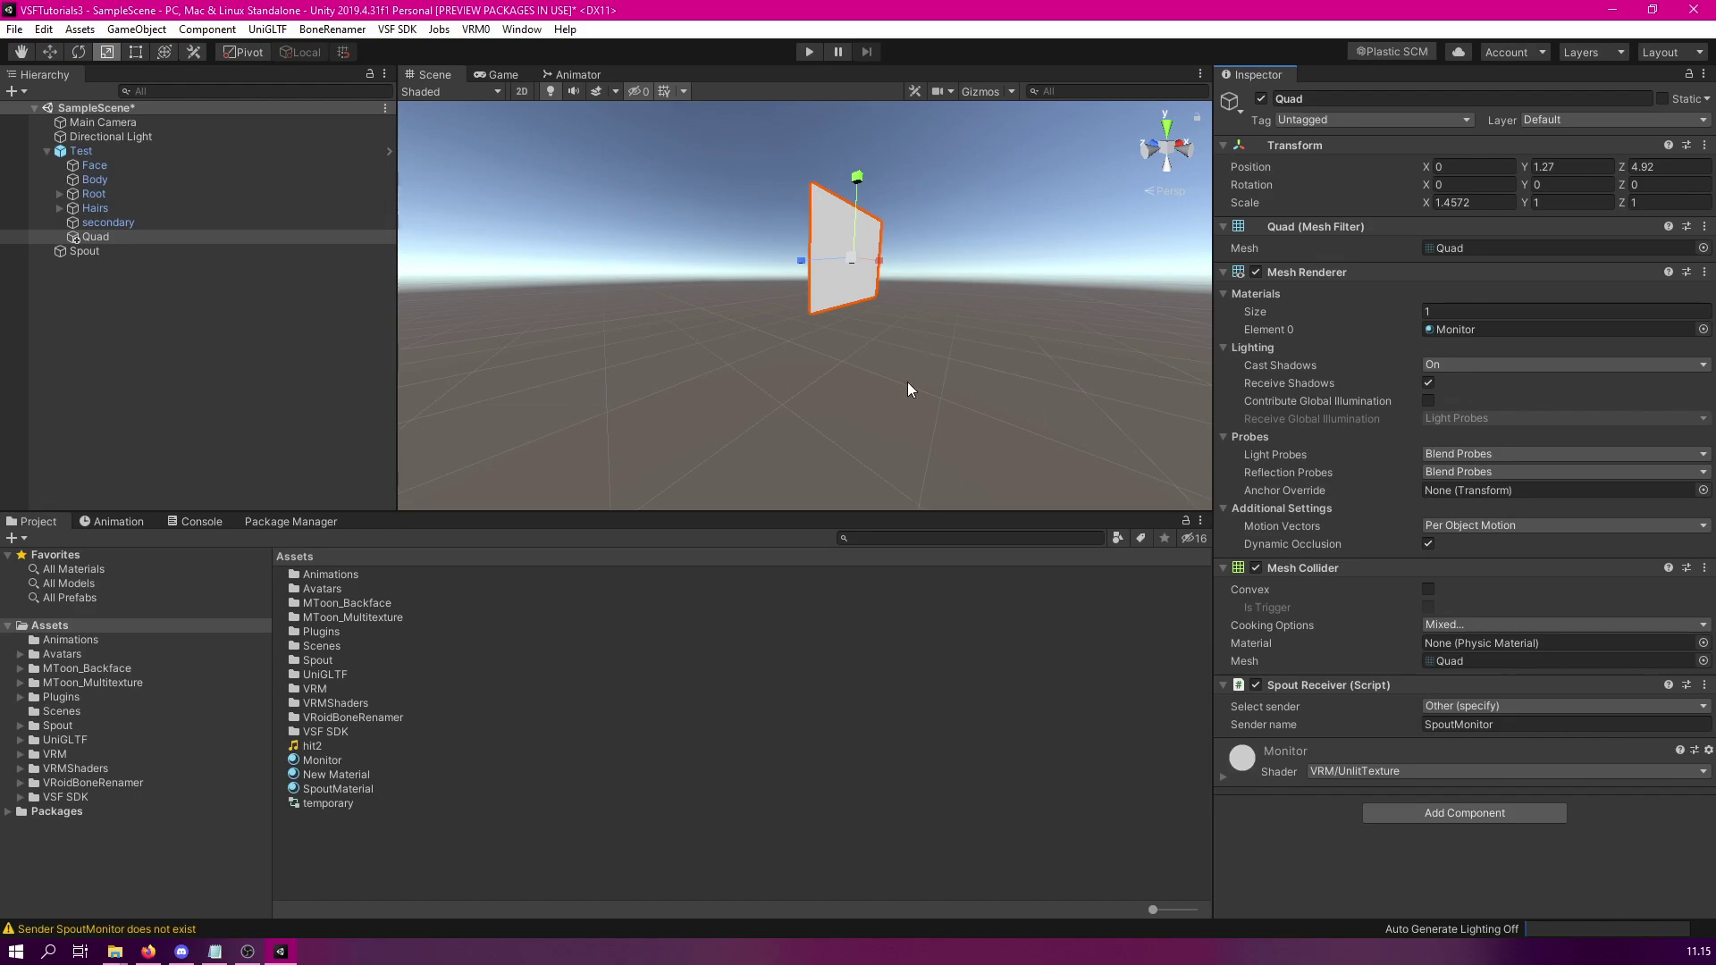
pyautogui.moveTo(909, 389); pyautogui.dragTo(1073, 367, button='right')
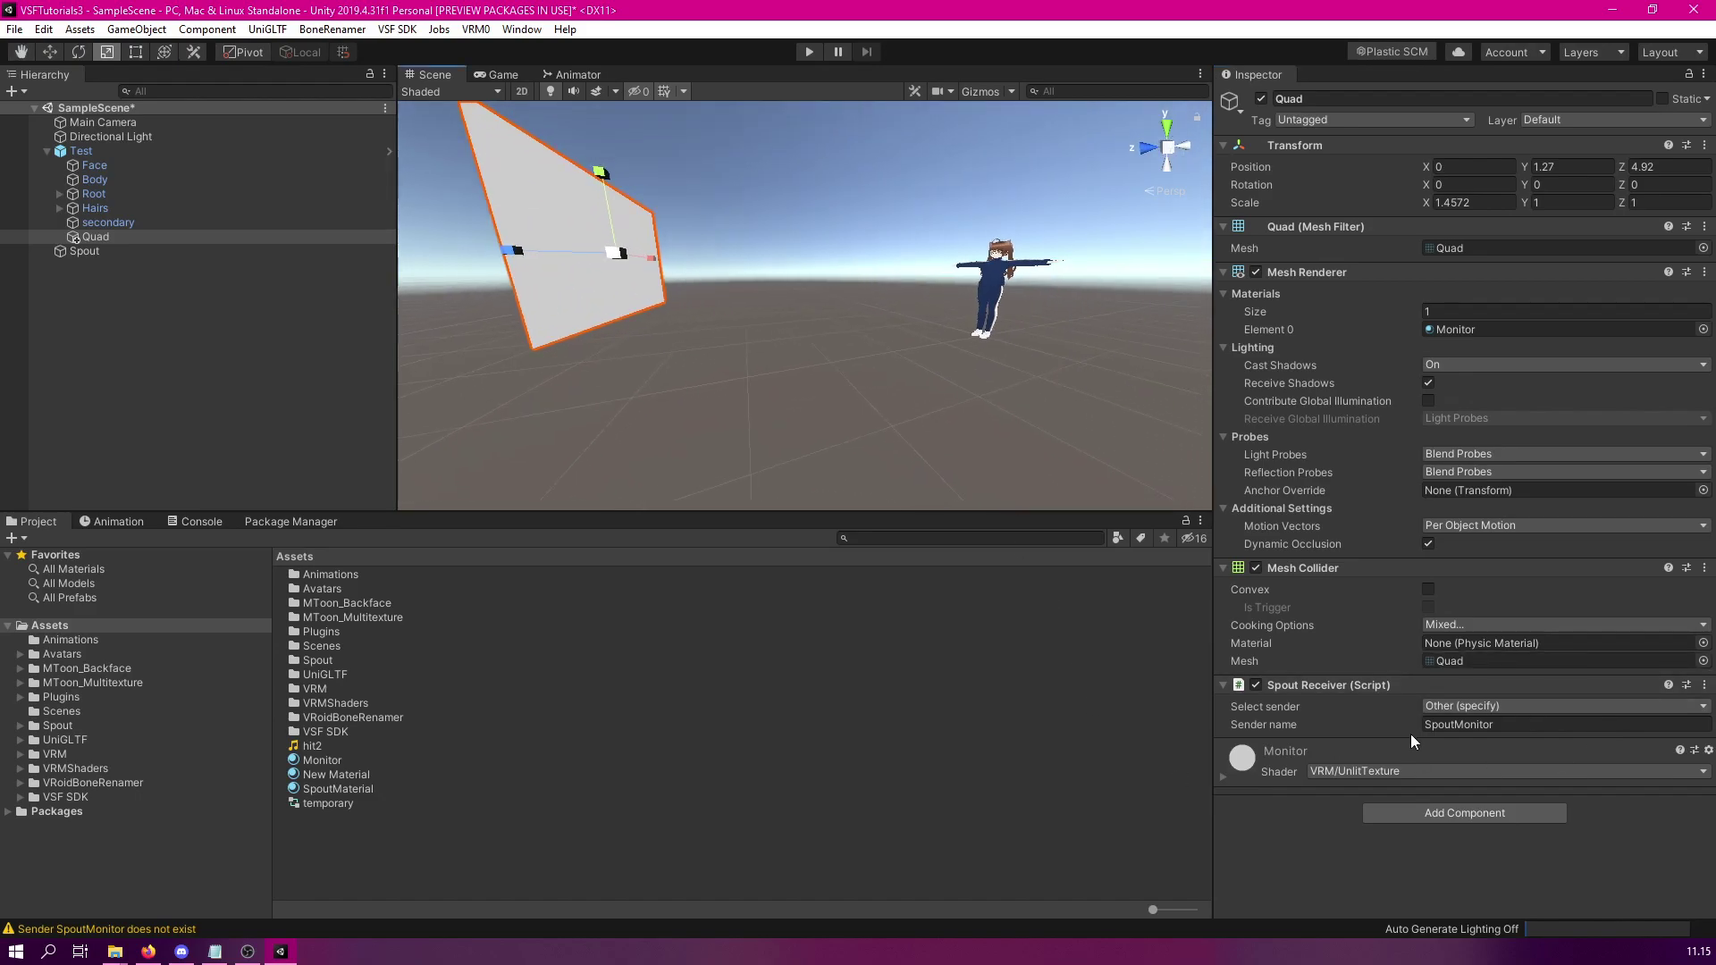
# Recheck the SpoutMonitor sender name and frame the avatar's head from the front
pyautogui.click(1471, 724)
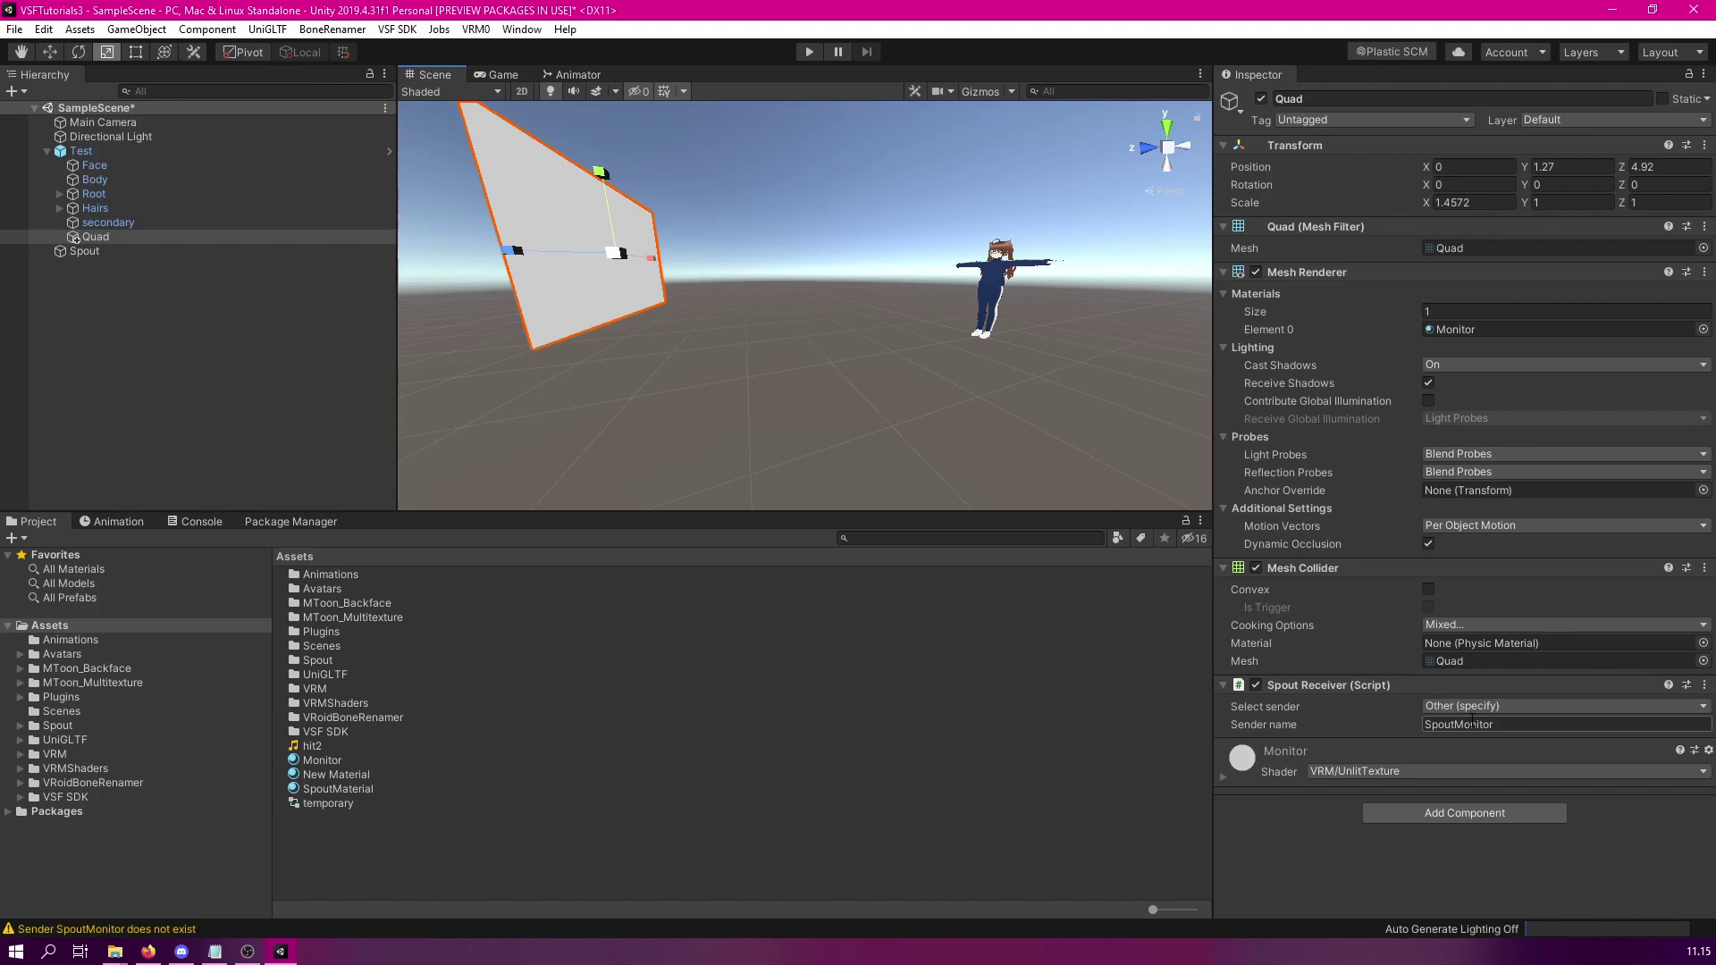
pyautogui.click(1490, 758)
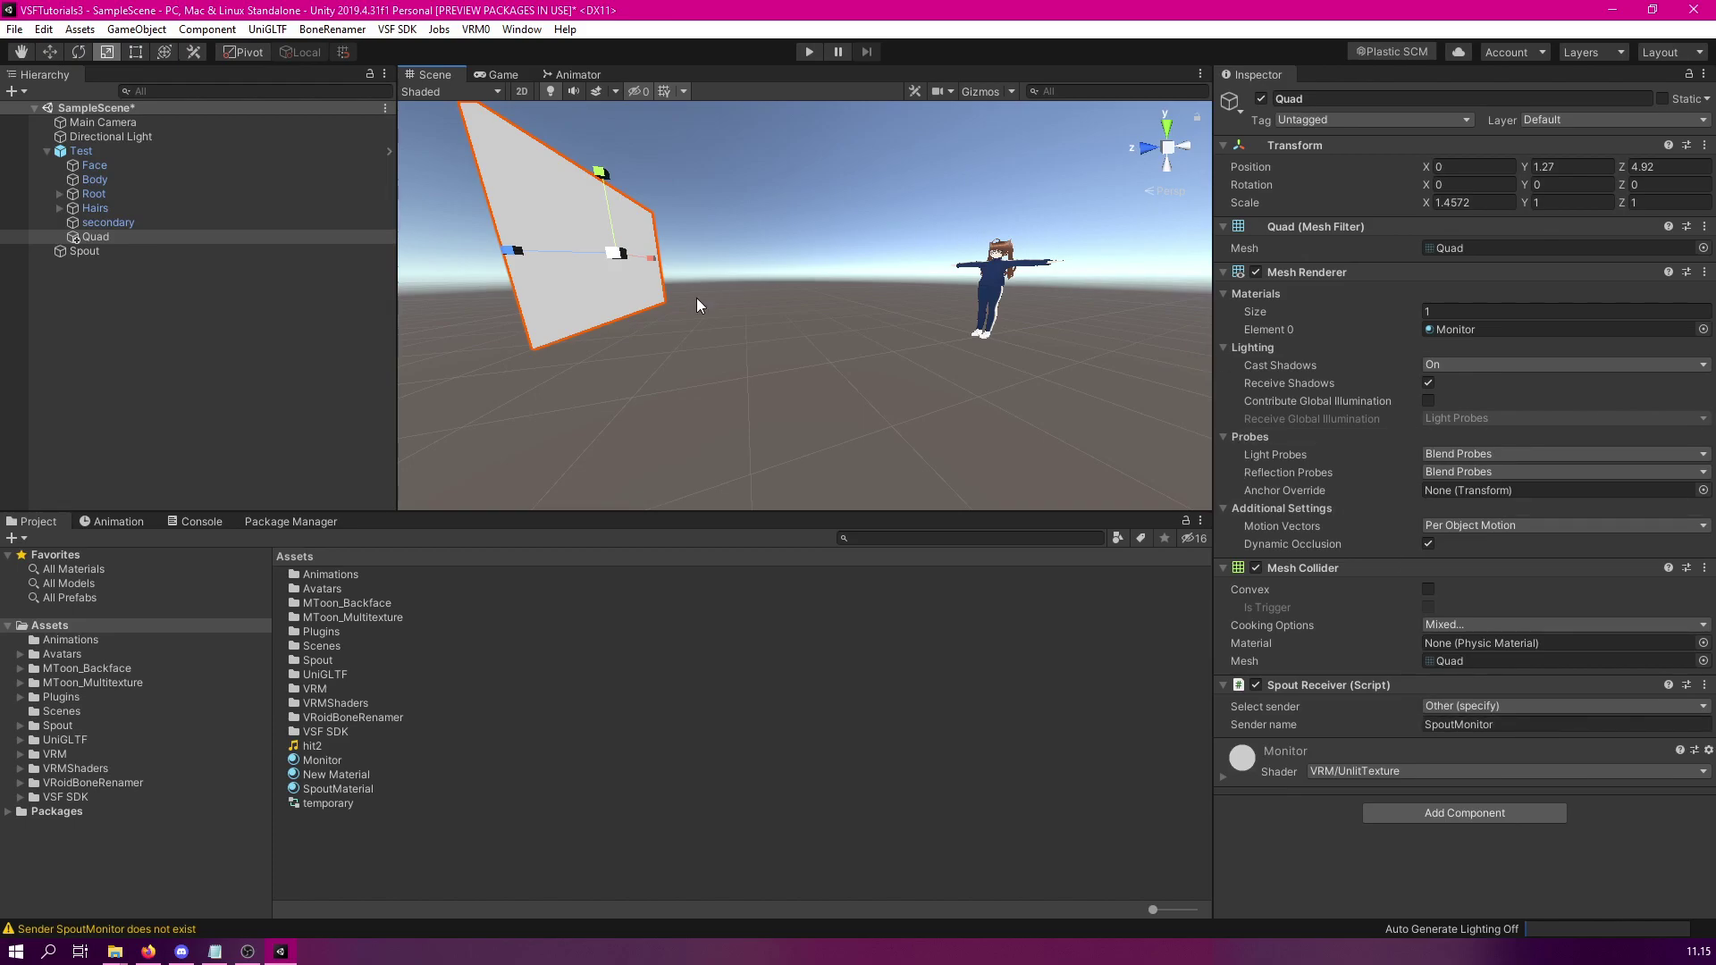
pyautogui.moveTo(697, 305); pyautogui.dragTo(973, 286, button='right')
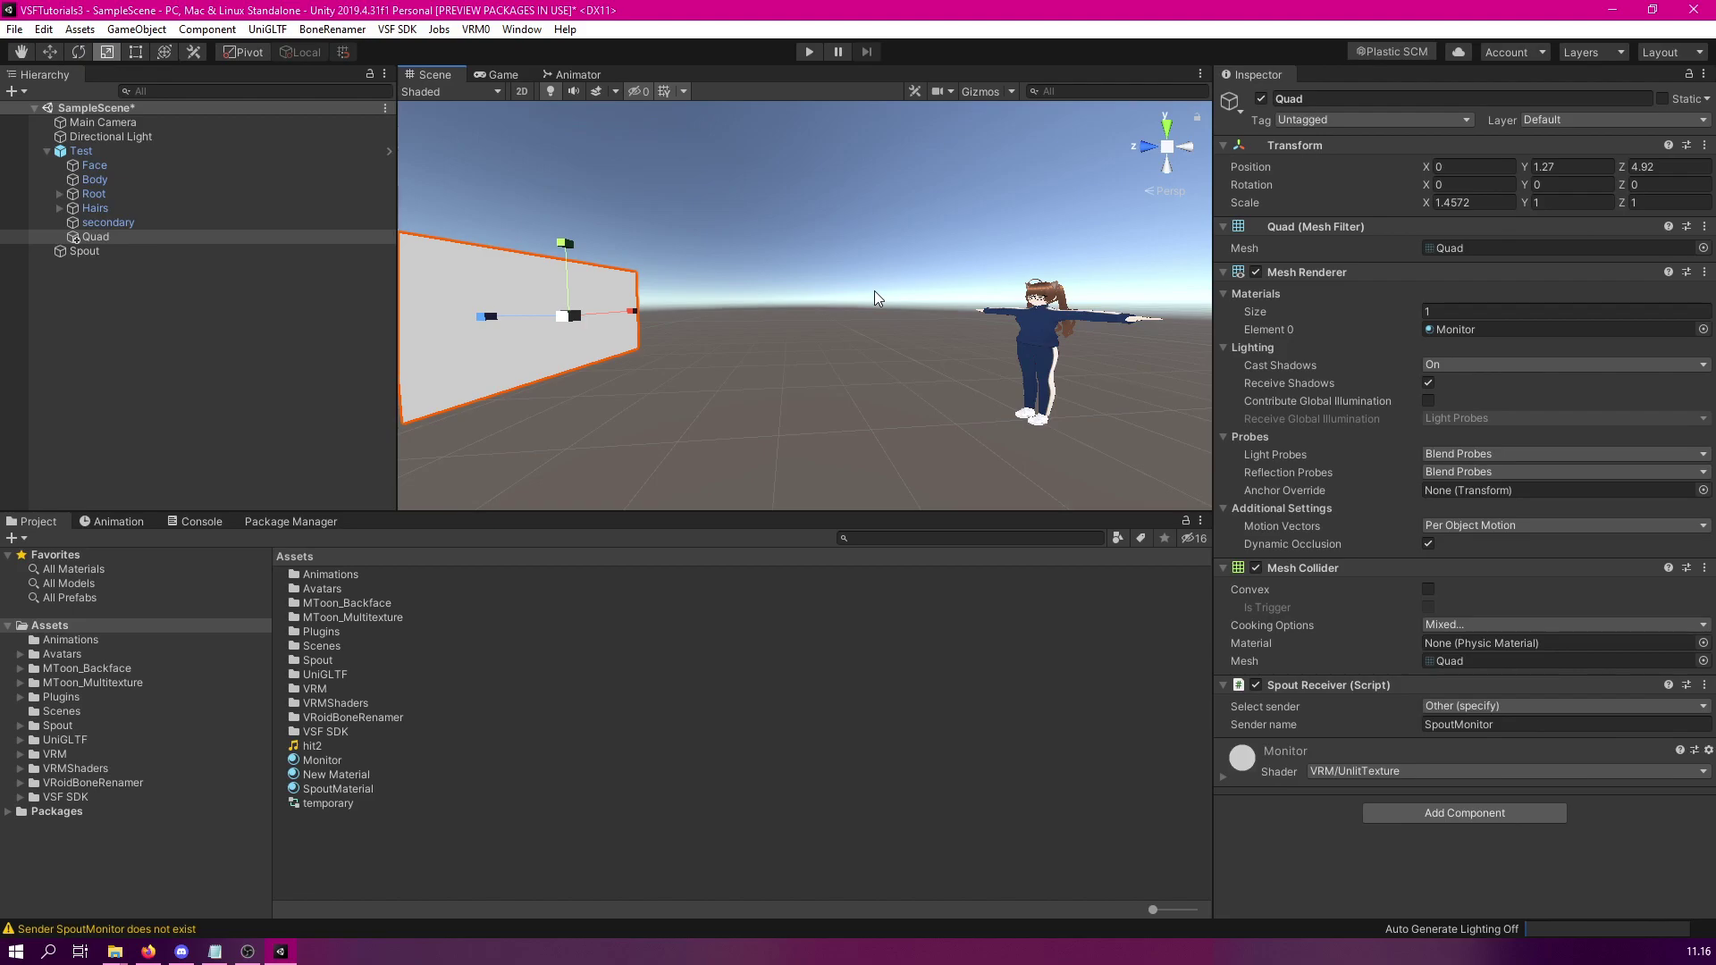
pyautogui.moveTo(874, 292); pyautogui.dragTo(990, 500, button='right')
pyautogui.keyDown('alt'); pyautogui.moveTo(990, 500); pyautogui.dragTo(1030, 526); pyautogui.keyUp('alt')
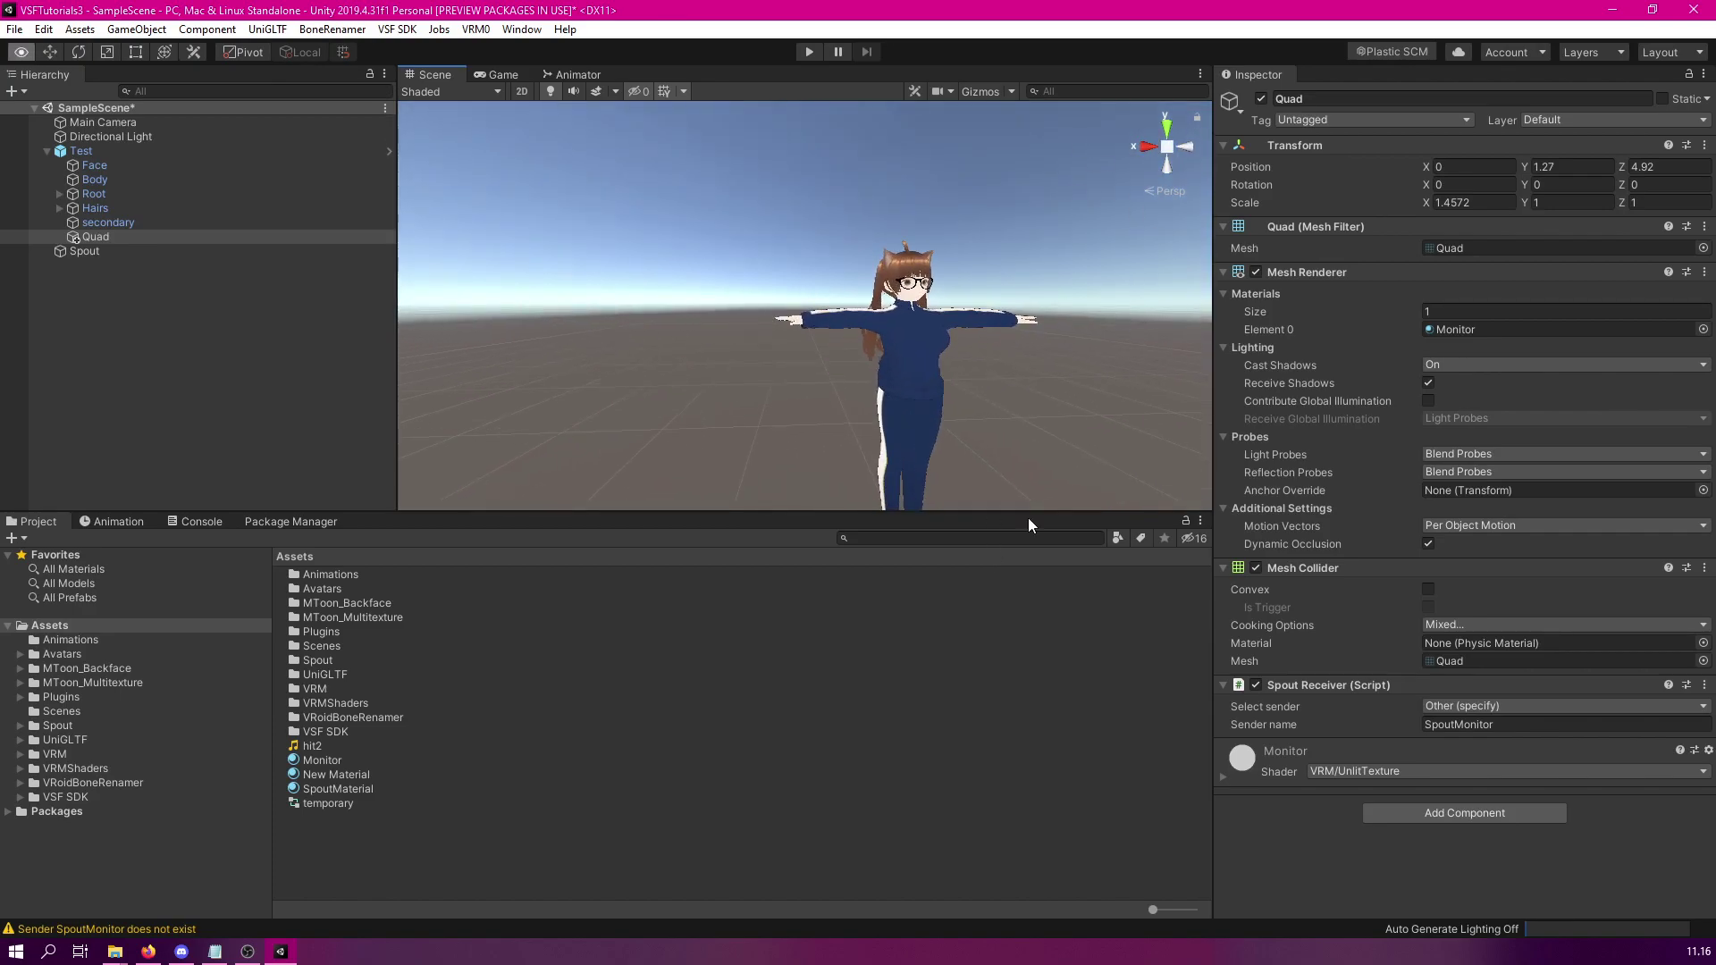
pyautogui.scroll(5, 1037, 216)
pyautogui.moveTo(1037, 216); pyautogui.dragTo(1023, 220, button='middle')
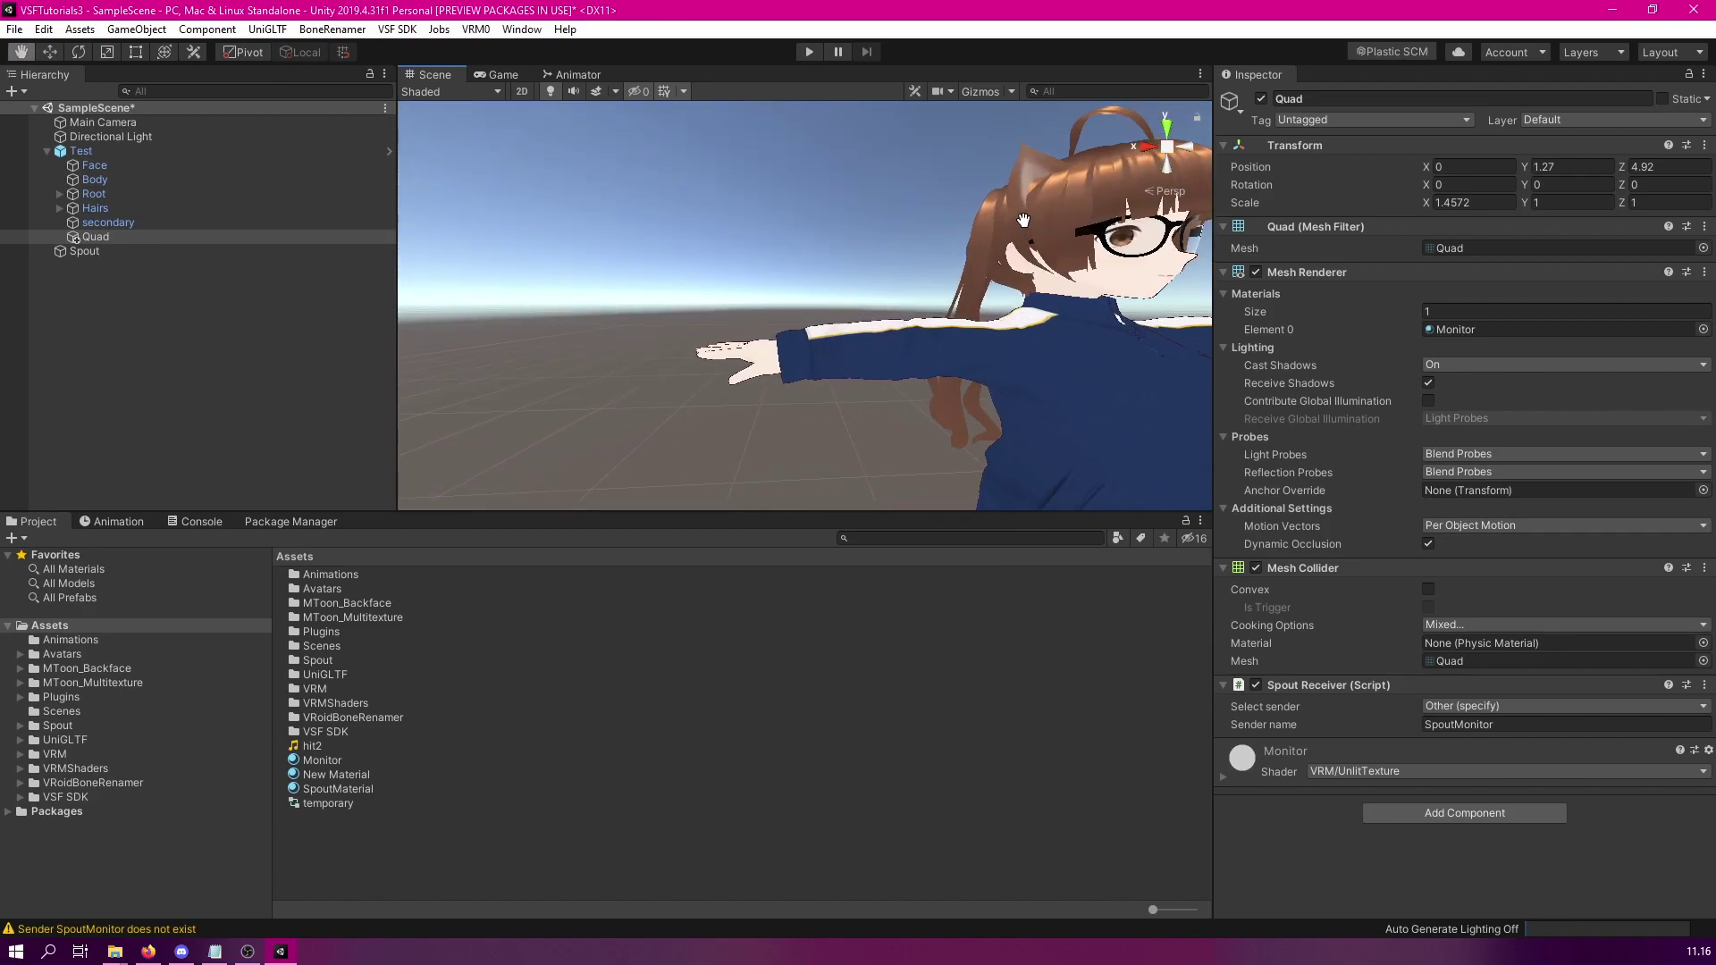
pyautogui.keyDown('alt'); pyautogui.moveTo(1023, 220); pyautogui.dragTo(835, 268); pyautogui.keyUp('alt')
# Select the avatar and expand its entire Root bone chain in the Hierarchy
pyautogui.click(833, 268)
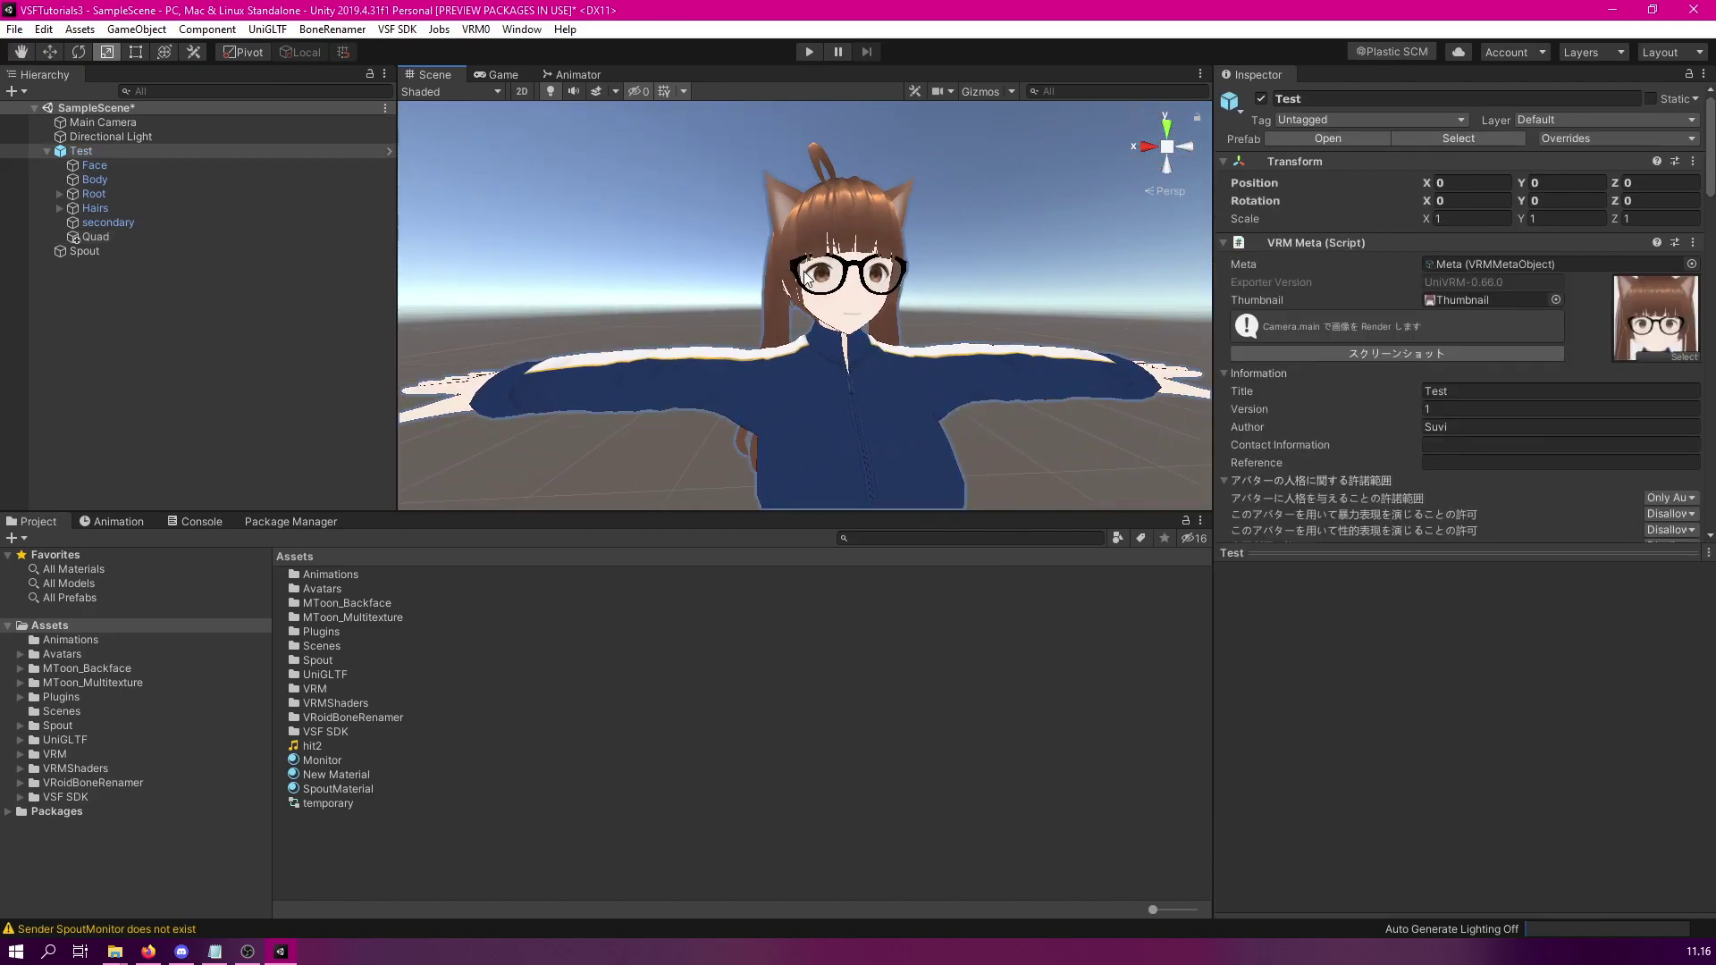
pyautogui.keyDown('alt'); pyautogui.moveTo(1091, 218); pyautogui.dragTo(724, 209); pyautogui.keyUp('alt')
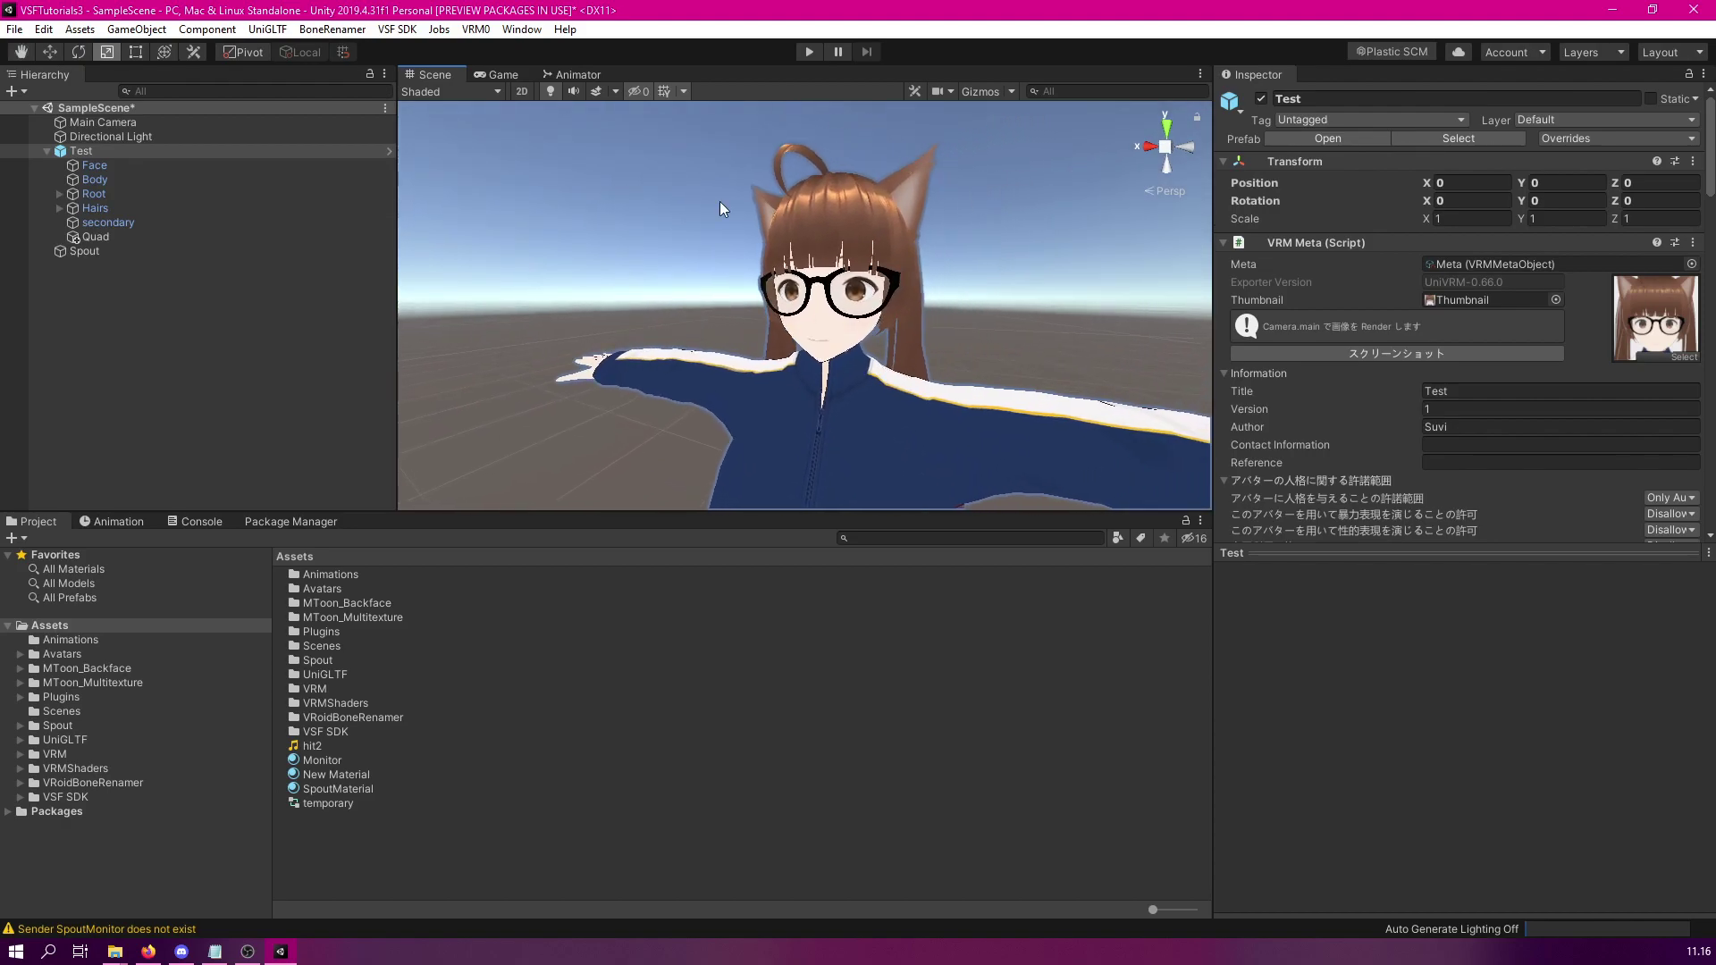
pyautogui.keyDown('alt'); pyautogui.click(59, 194); pyautogui.keyUp('alt')
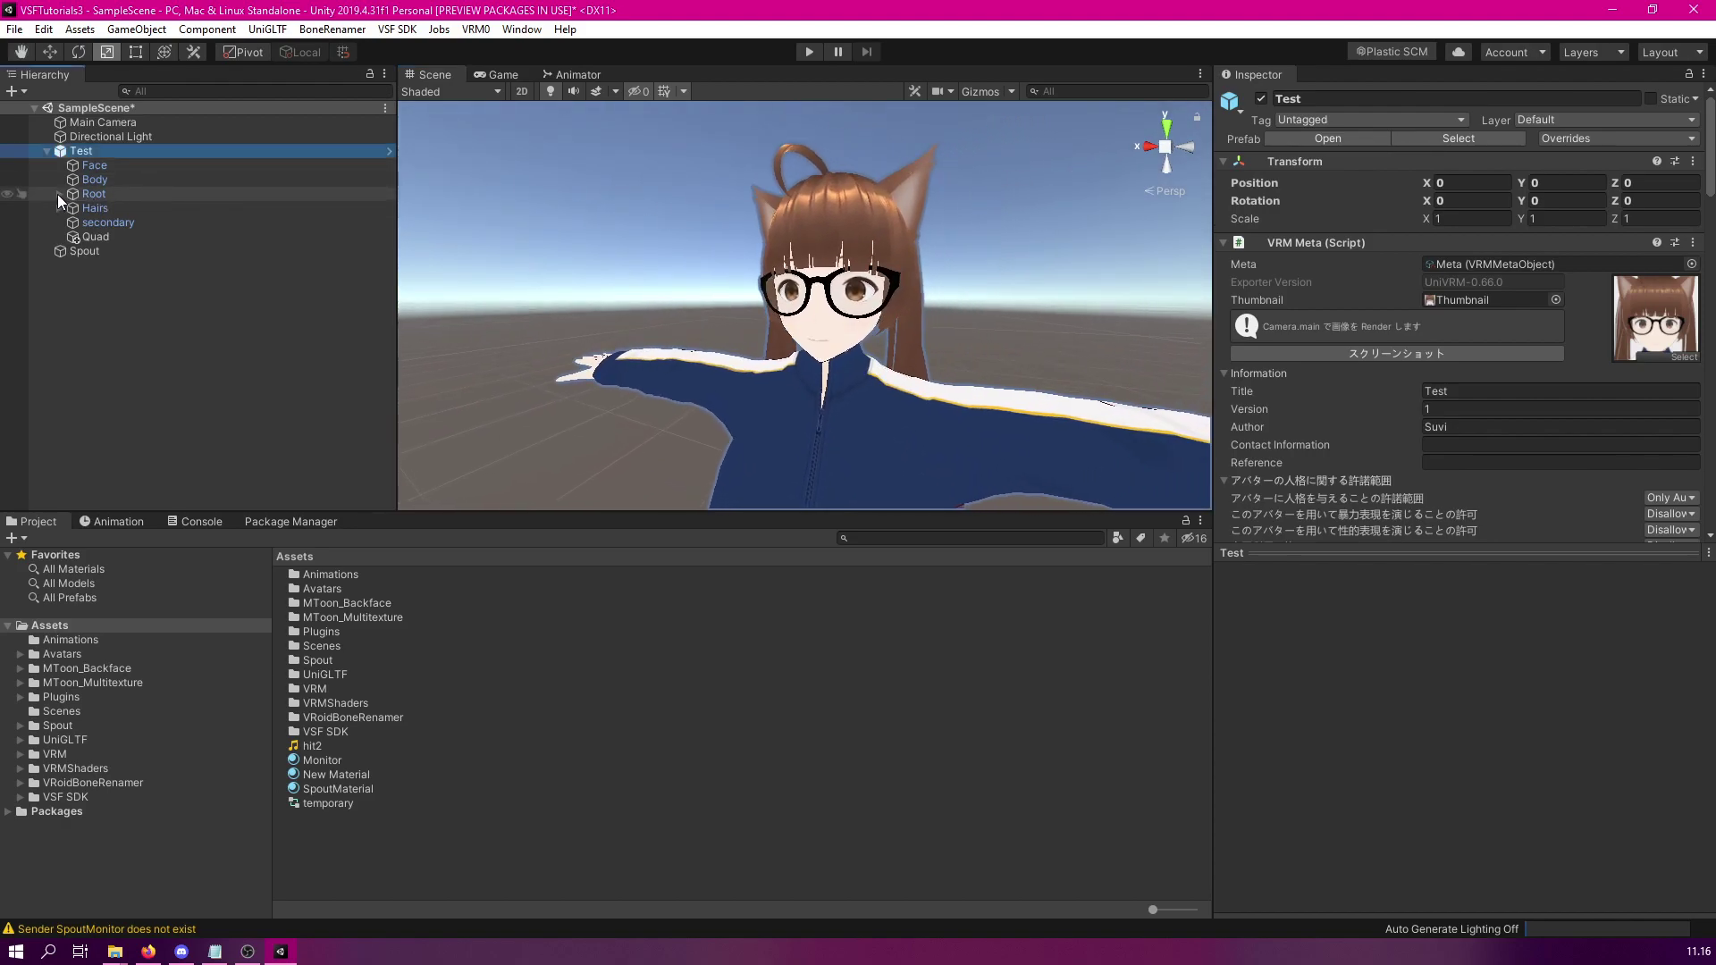
pyautogui.scroll(-4, 240, 297)
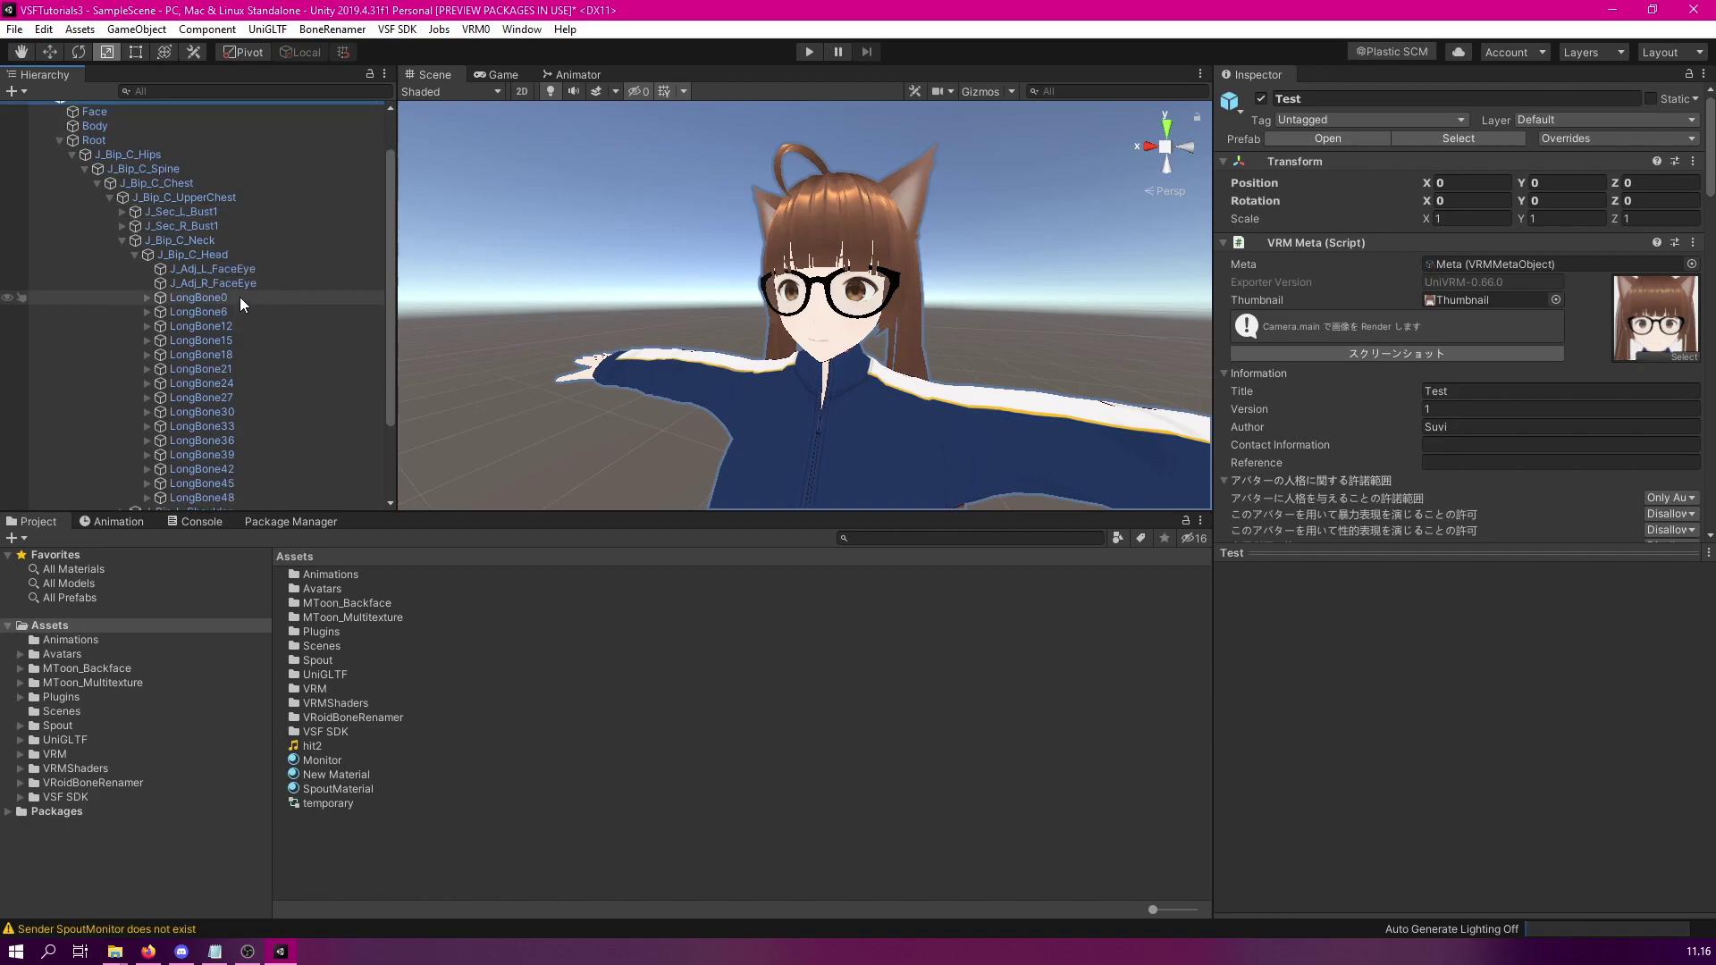
# Add a Quad as a child of the J_Bip_C_Head bone
pyautogui.scroll(1, 222, 215)
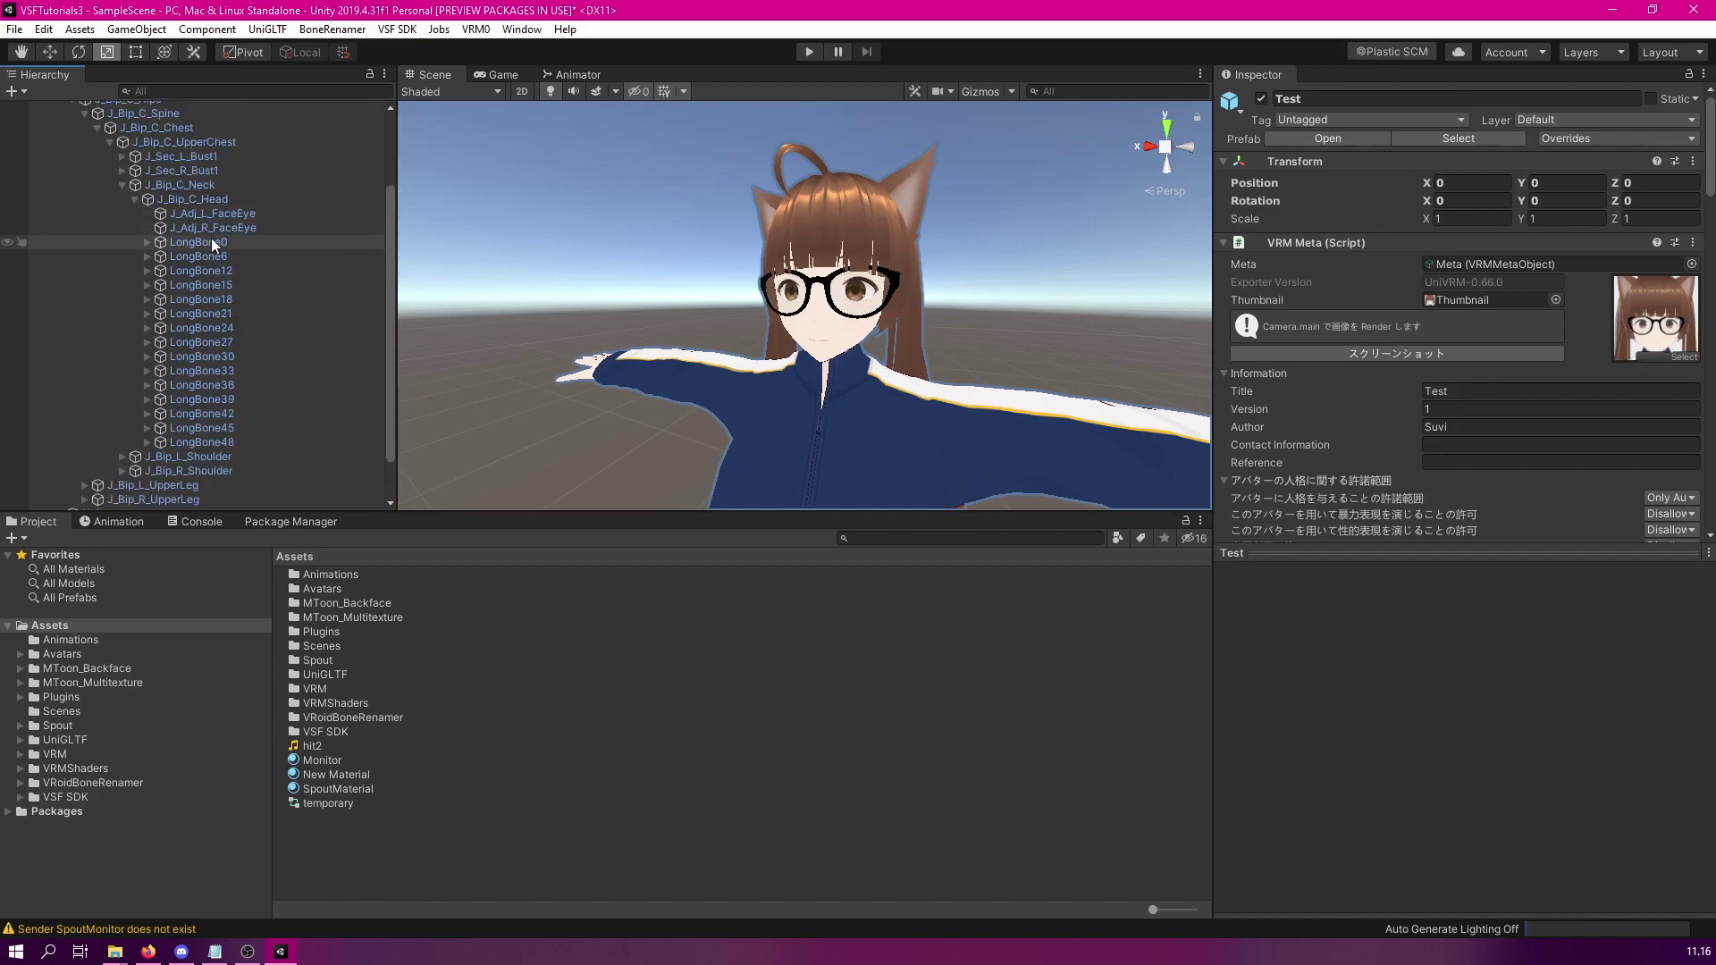
pyautogui.click(201, 202)
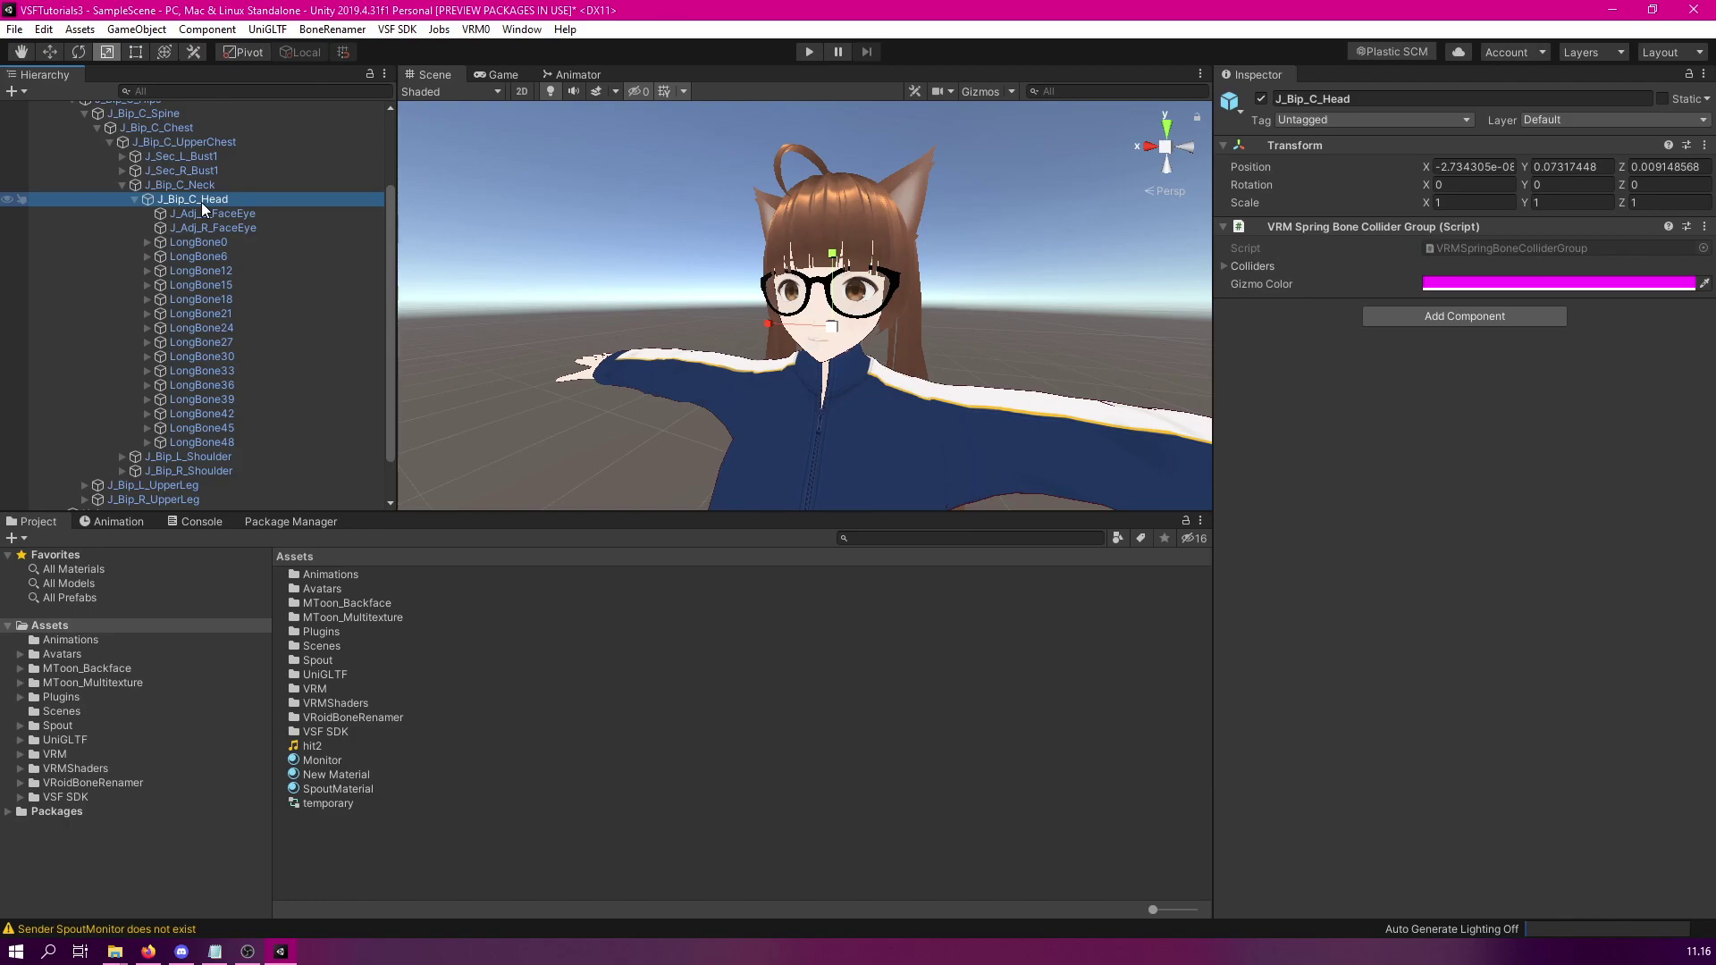
pyautogui.rightClick(201, 202)
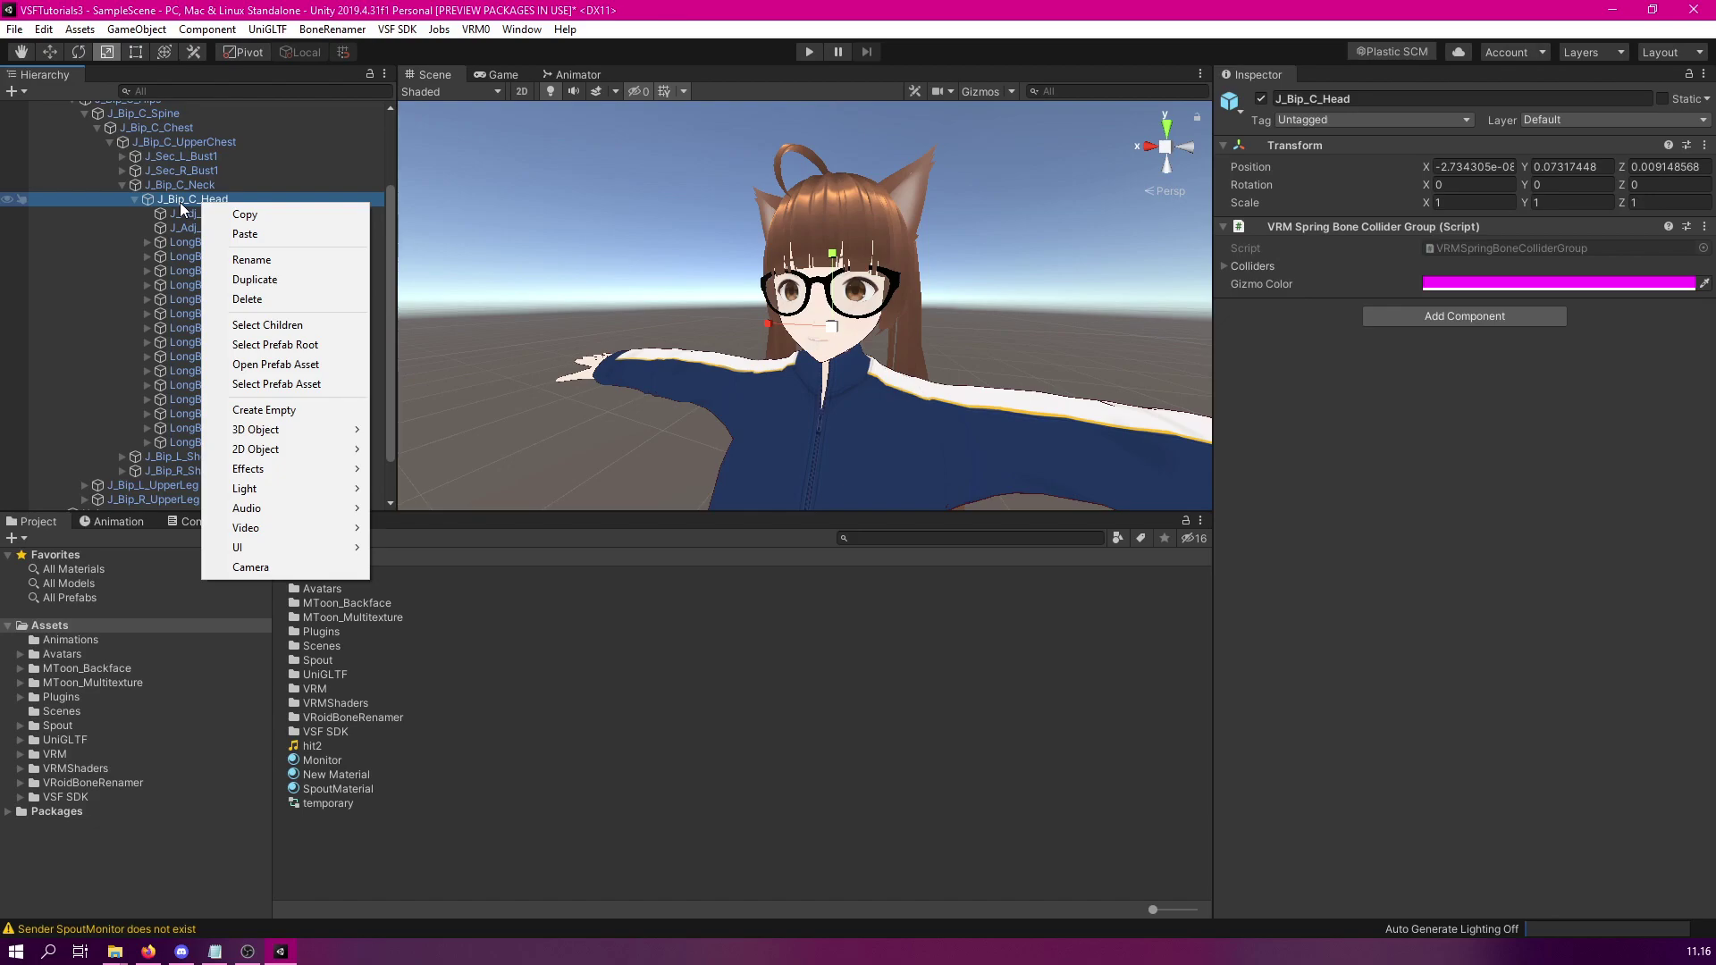
pyautogui.moveTo(333, 430)
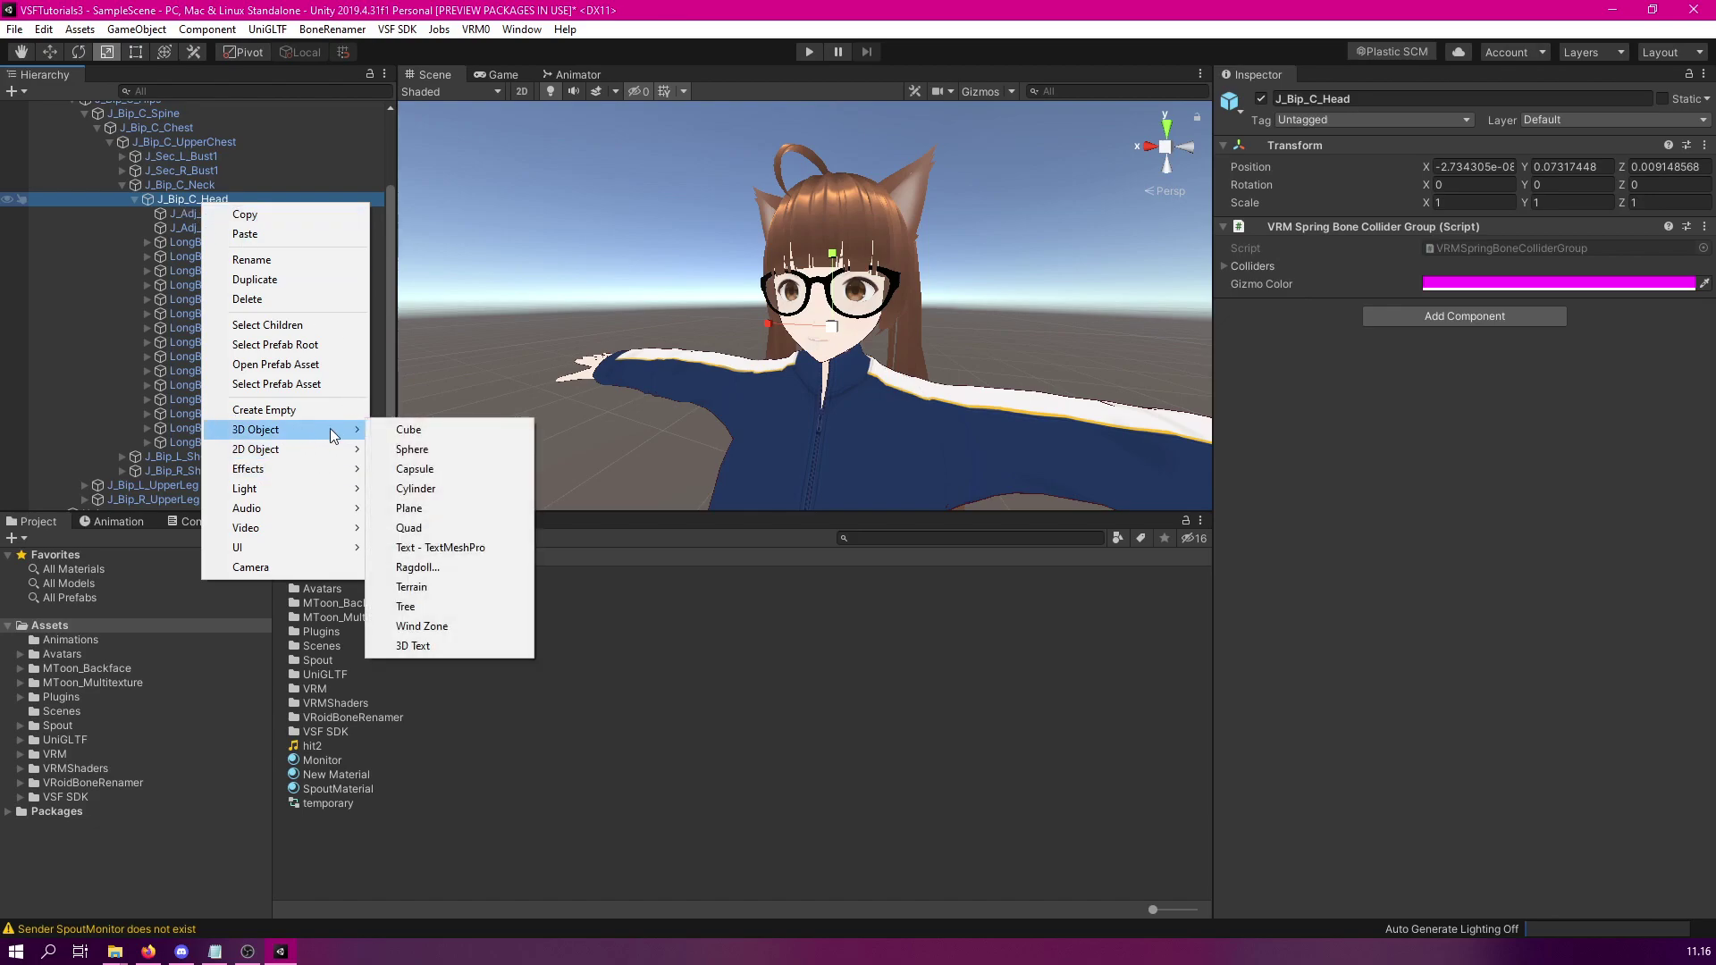
pyautogui.click(442, 527)
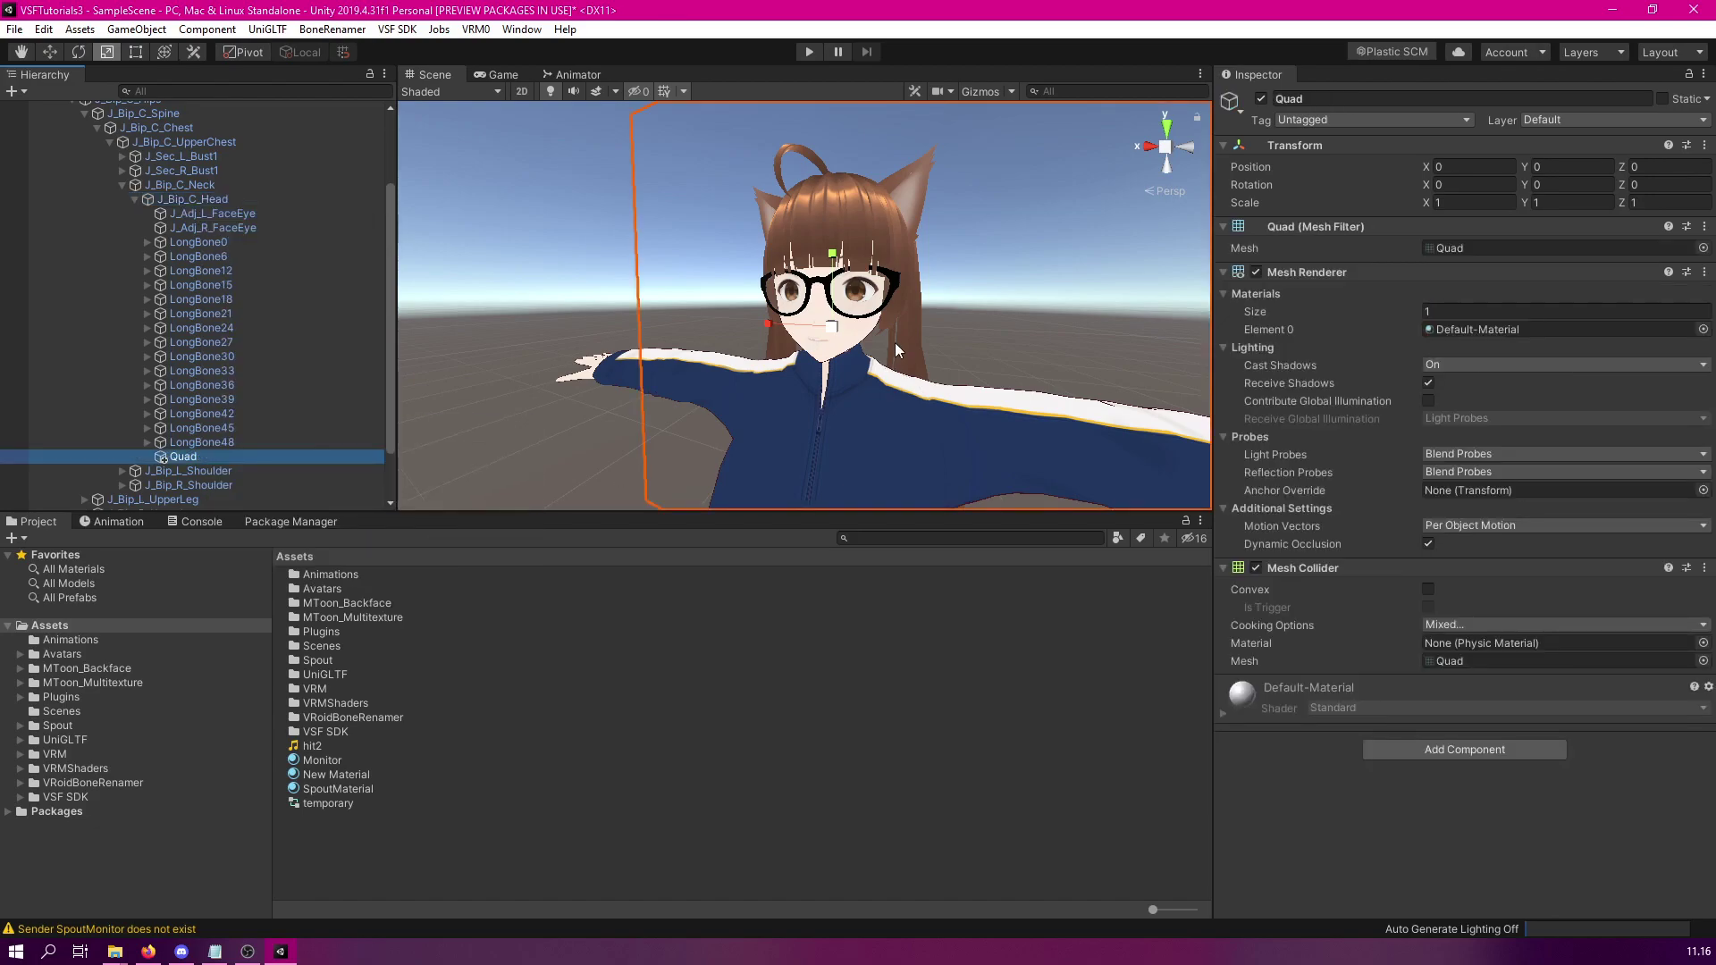
# Rotate the head Quad 180 on Y and shrink it around the head
pyautogui.press('f')
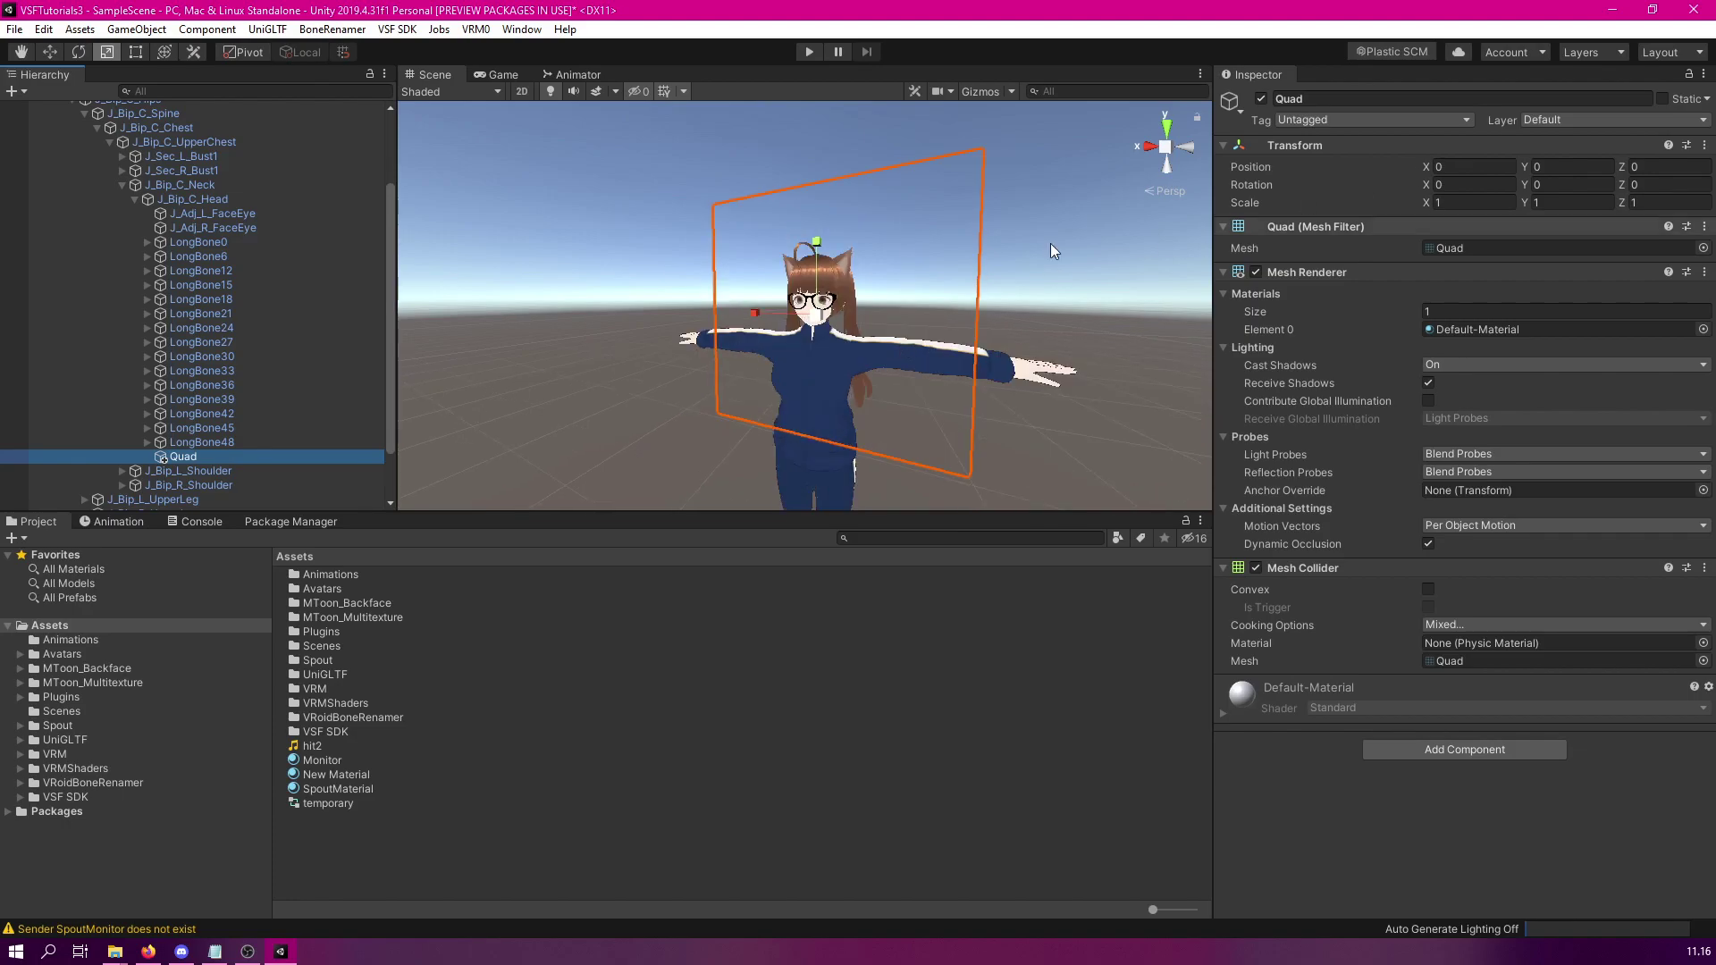
pyautogui.click(1546, 184)
pyautogui.write('180')
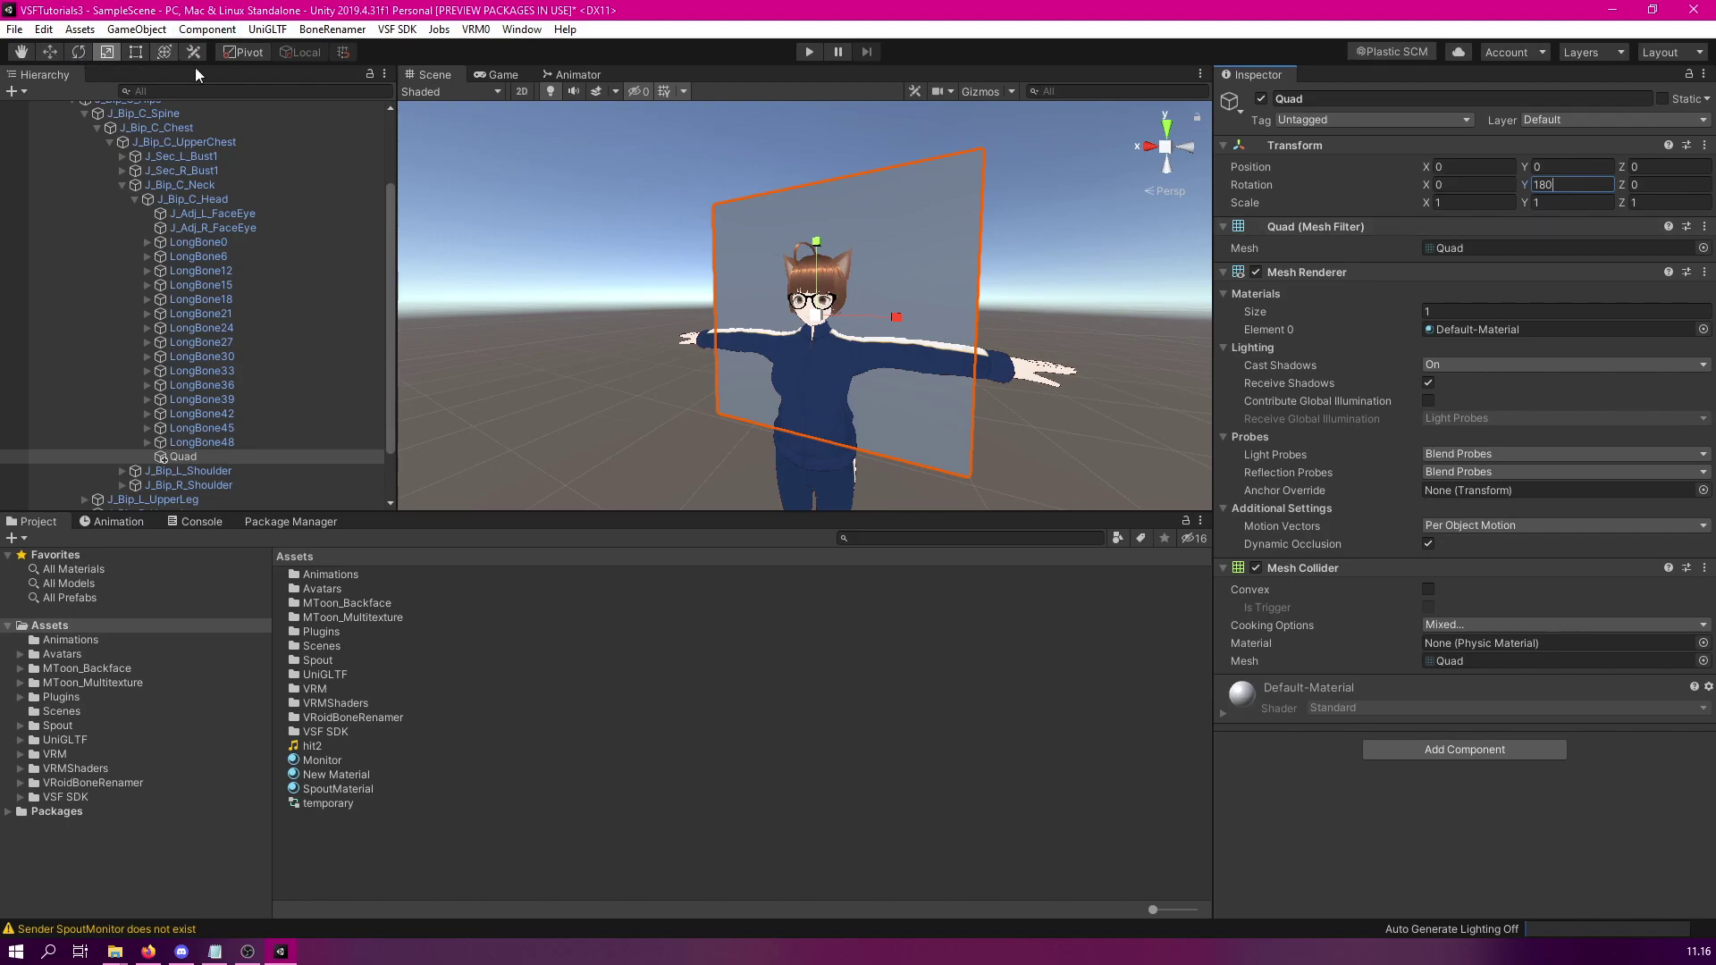
pyautogui.moveTo(818, 331); pyautogui.dragTo(823, 388)
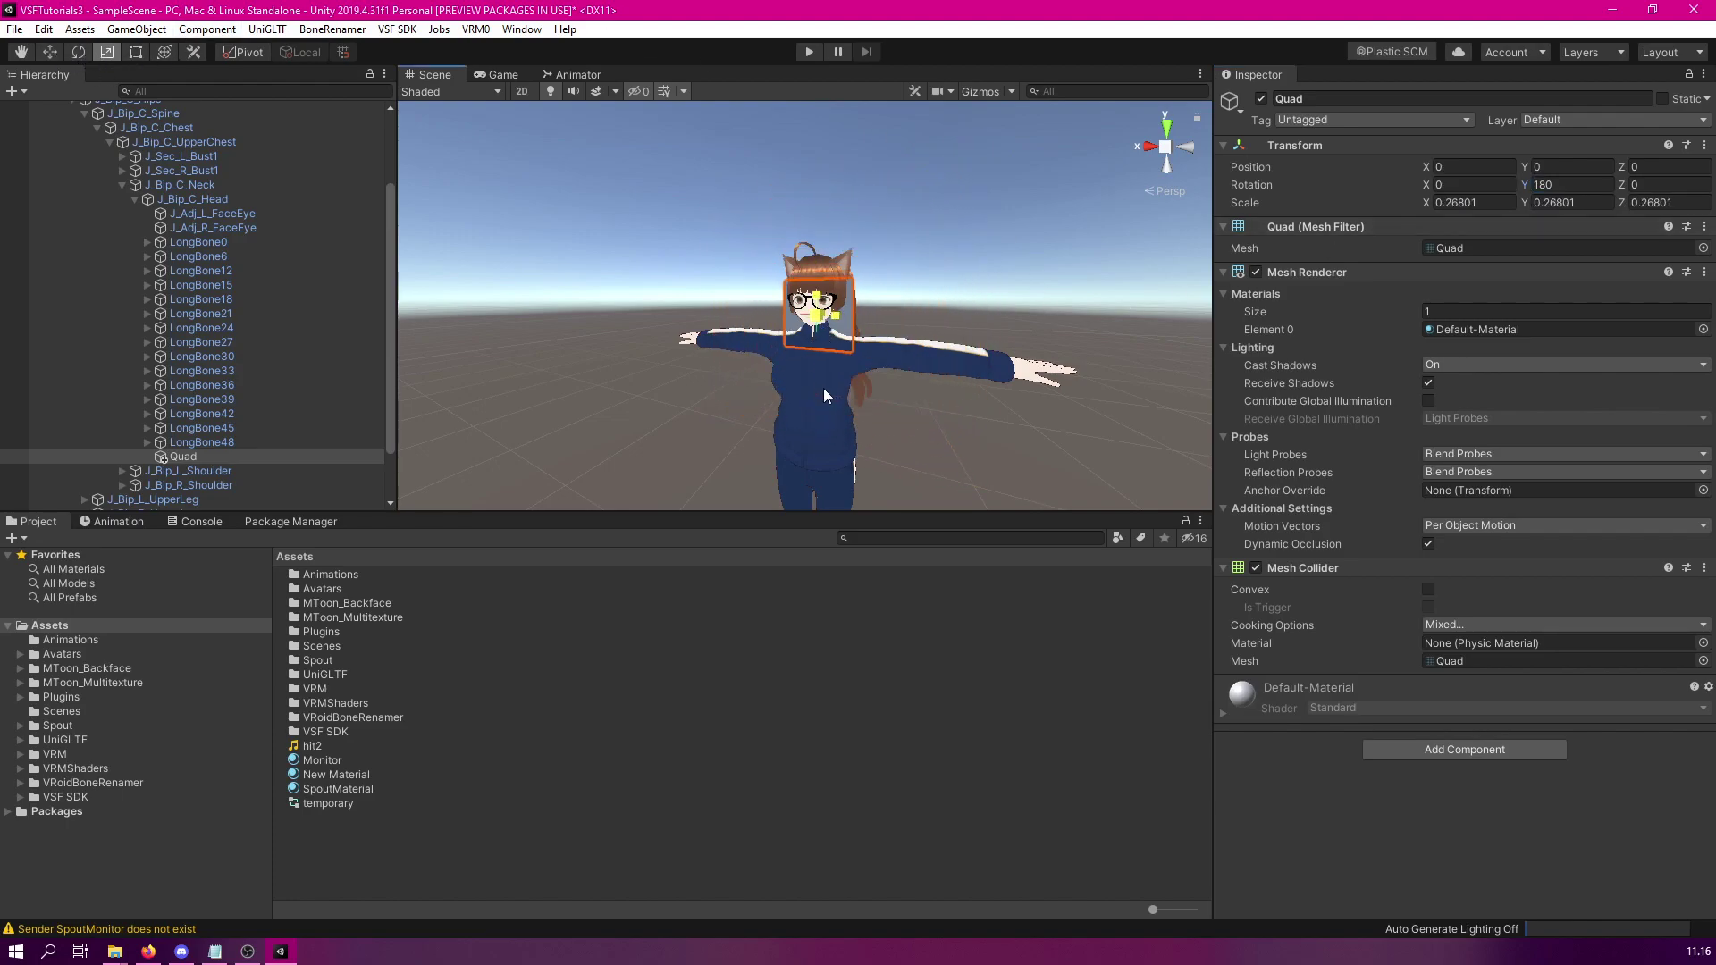
pyautogui.scroll(5, 866, 201)
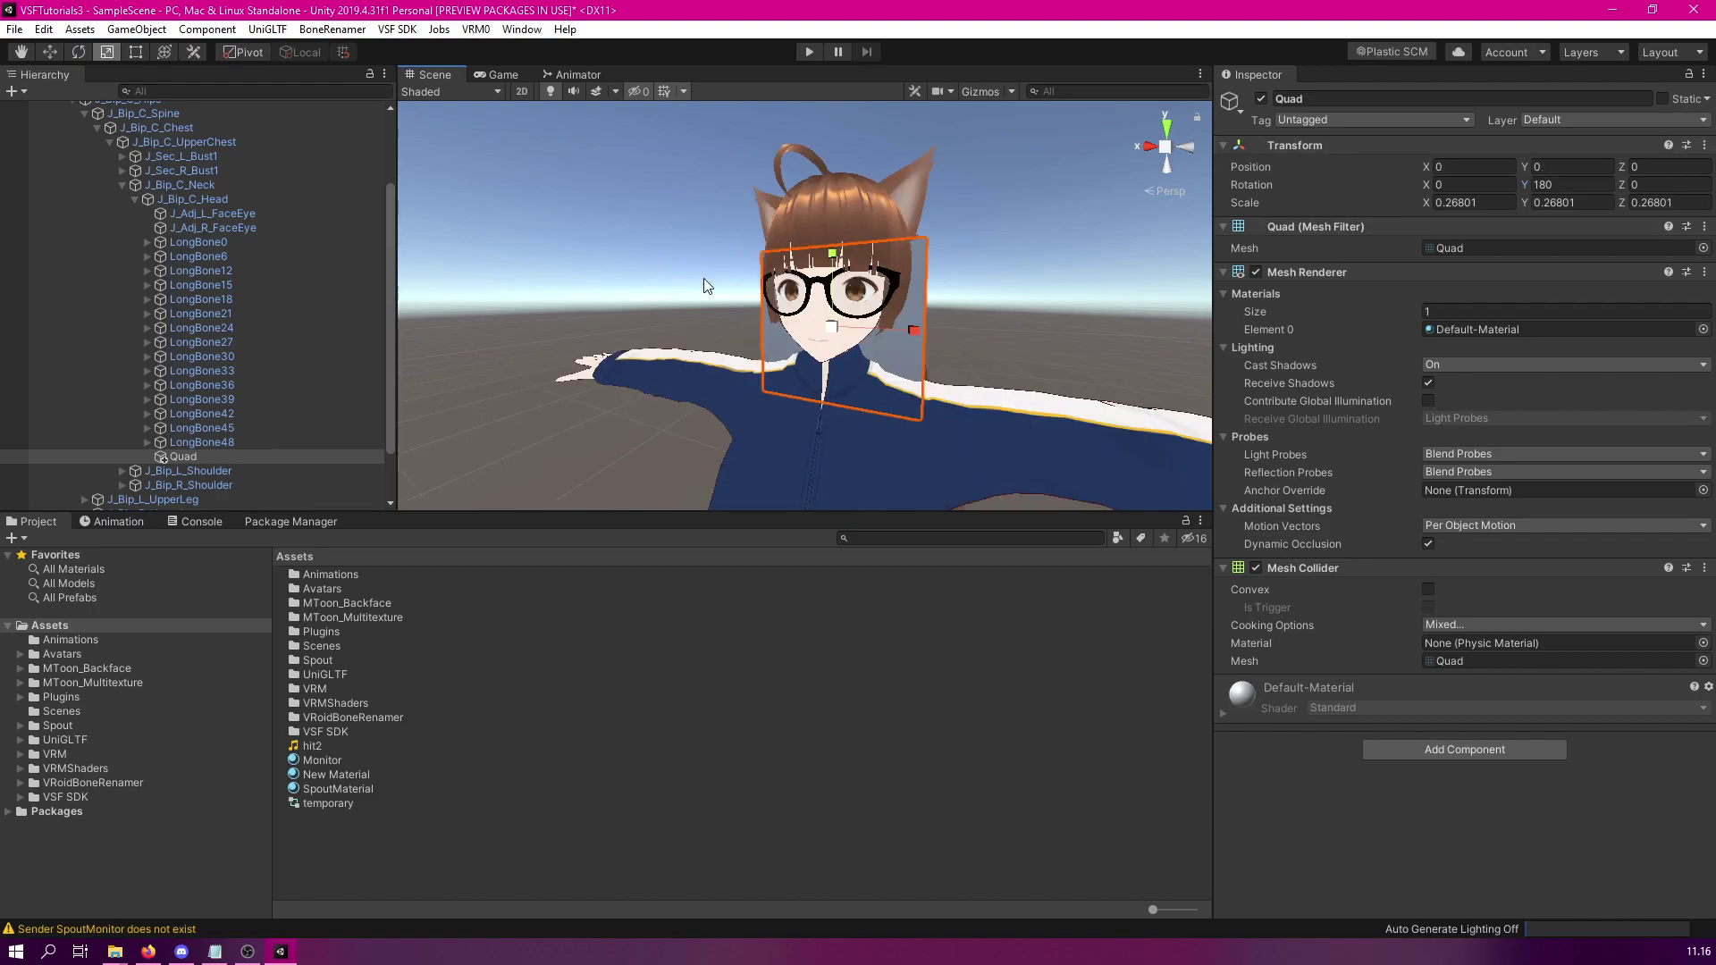
pyautogui.moveTo(840, 257); pyautogui.dragTo(910, 334)
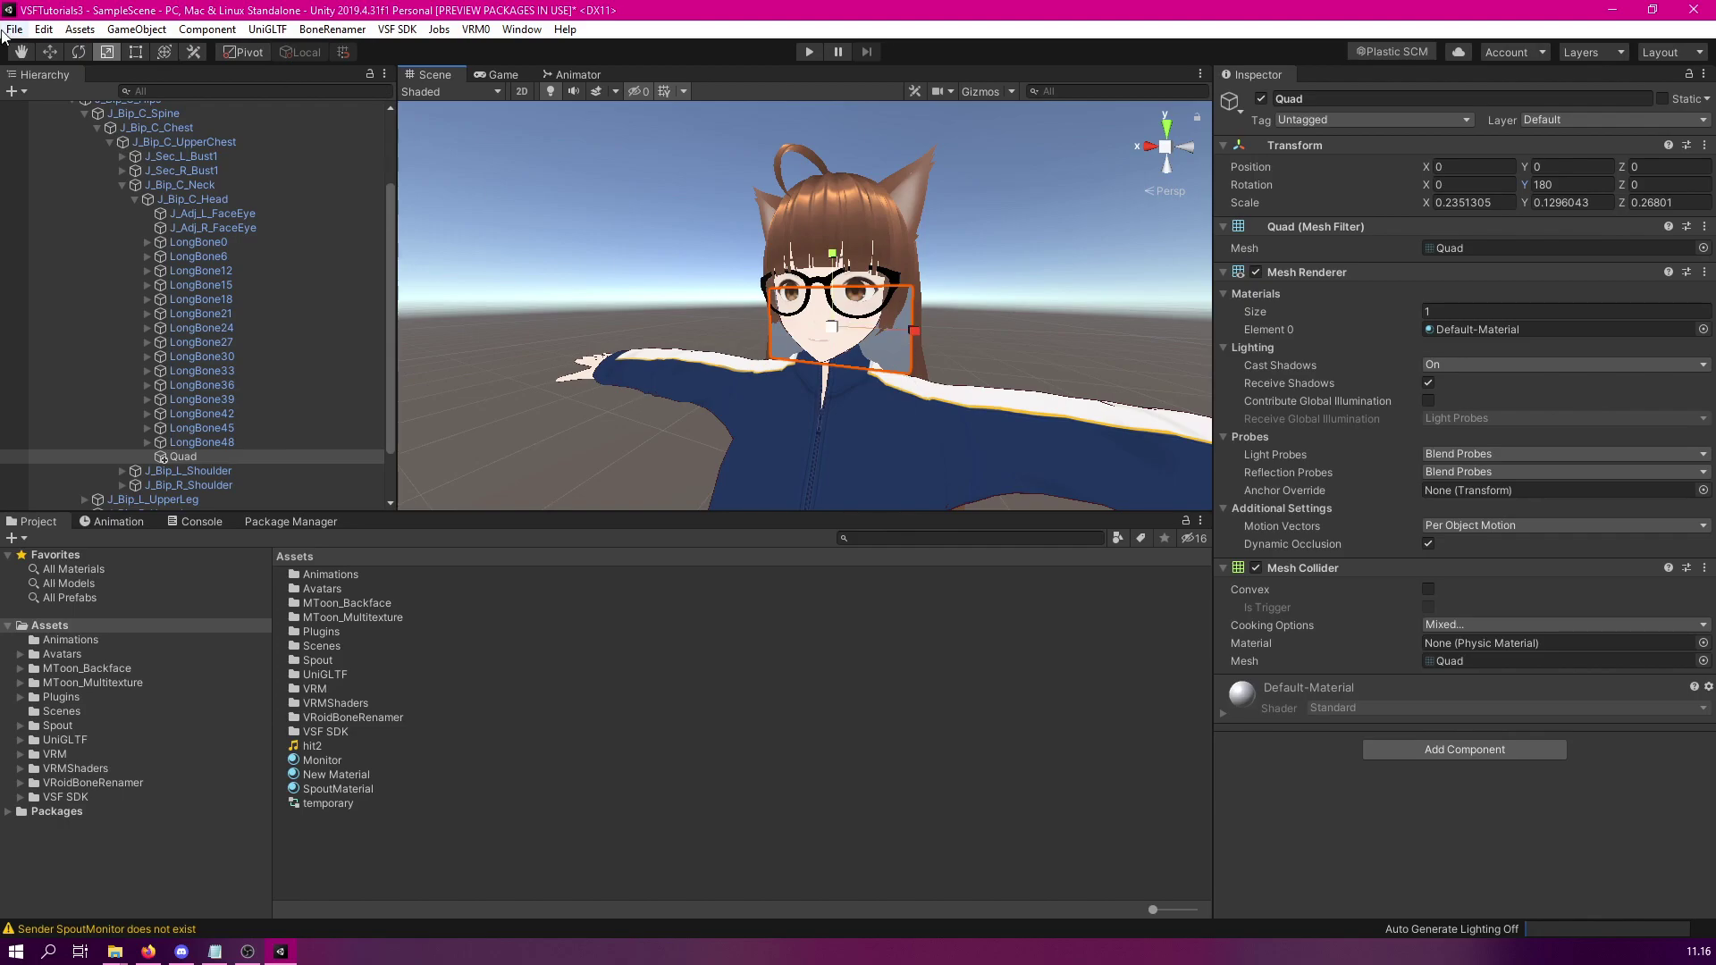
# Scale the Quad to 0.2016221 by 0.09349392 so it covers the glasses
pyautogui.click(50, 52)
pyautogui.keyDown('alt'); pyautogui.moveTo(769, 322); pyautogui.dragTo(953, 304); pyautogui.keyUp('alt')
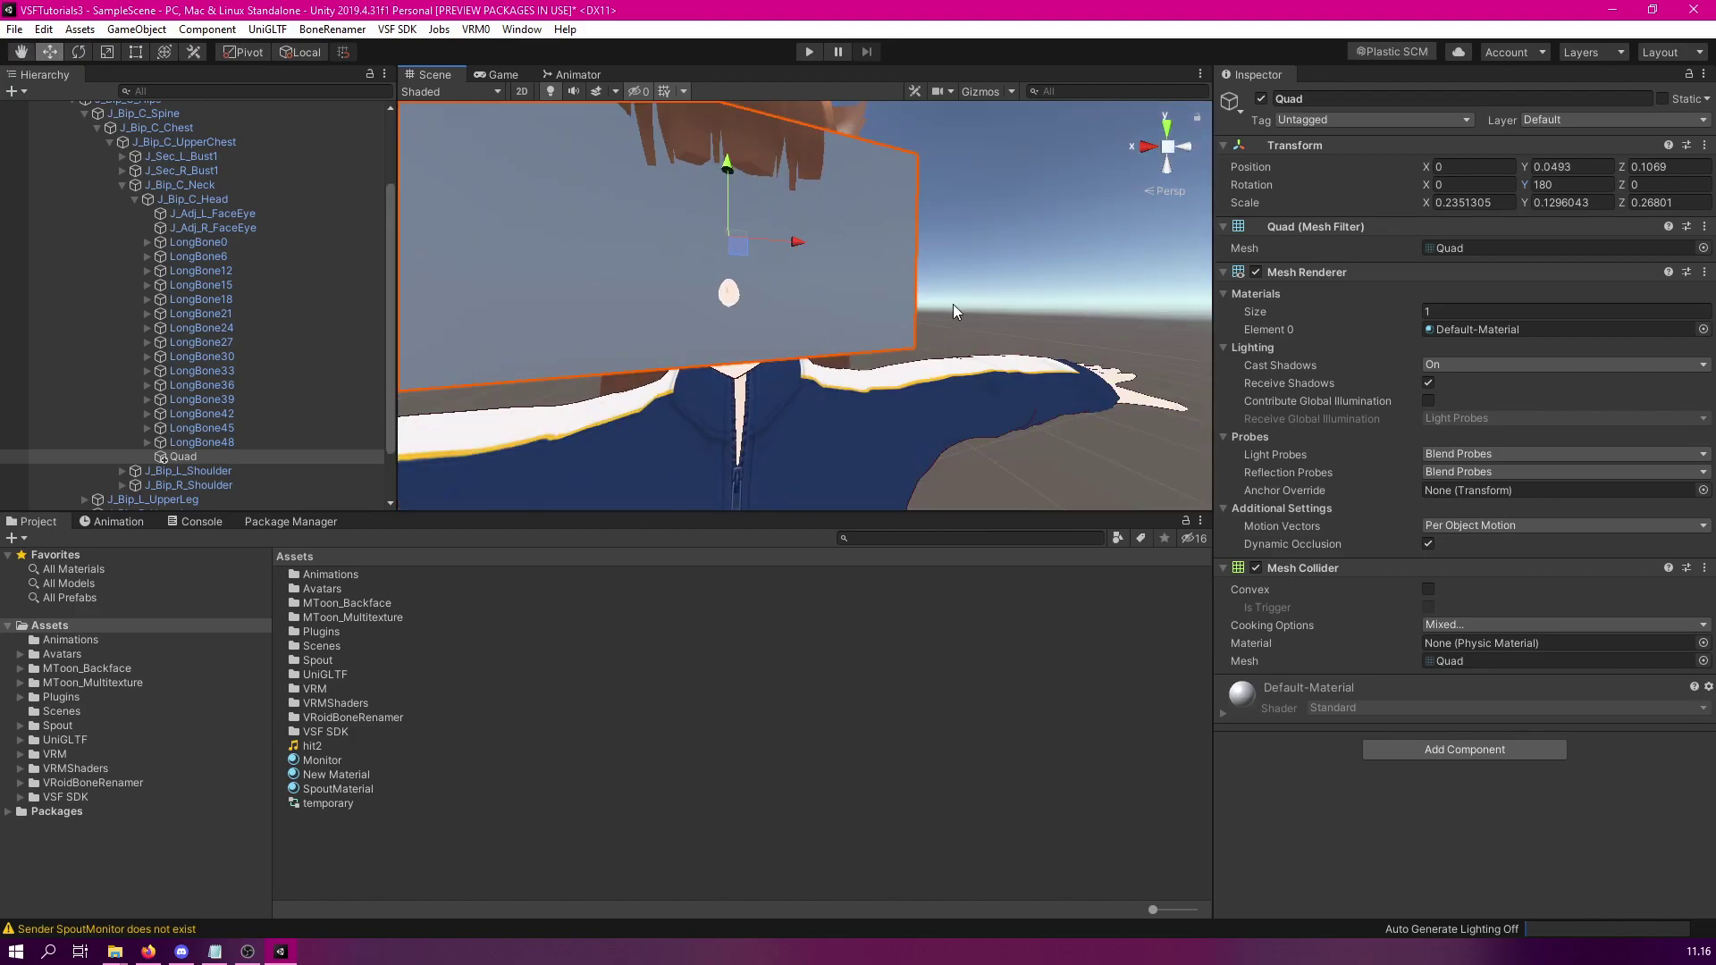
pyautogui.press('f')
pyautogui.click(106, 52)
pyautogui.moveTo(826, 223); pyautogui.dragTo(832, 250)
pyautogui.keyDown('alt'); pyautogui.moveTo(1106, 302); pyautogui.dragTo(935, 303); pyautogui.keyUp('alt')
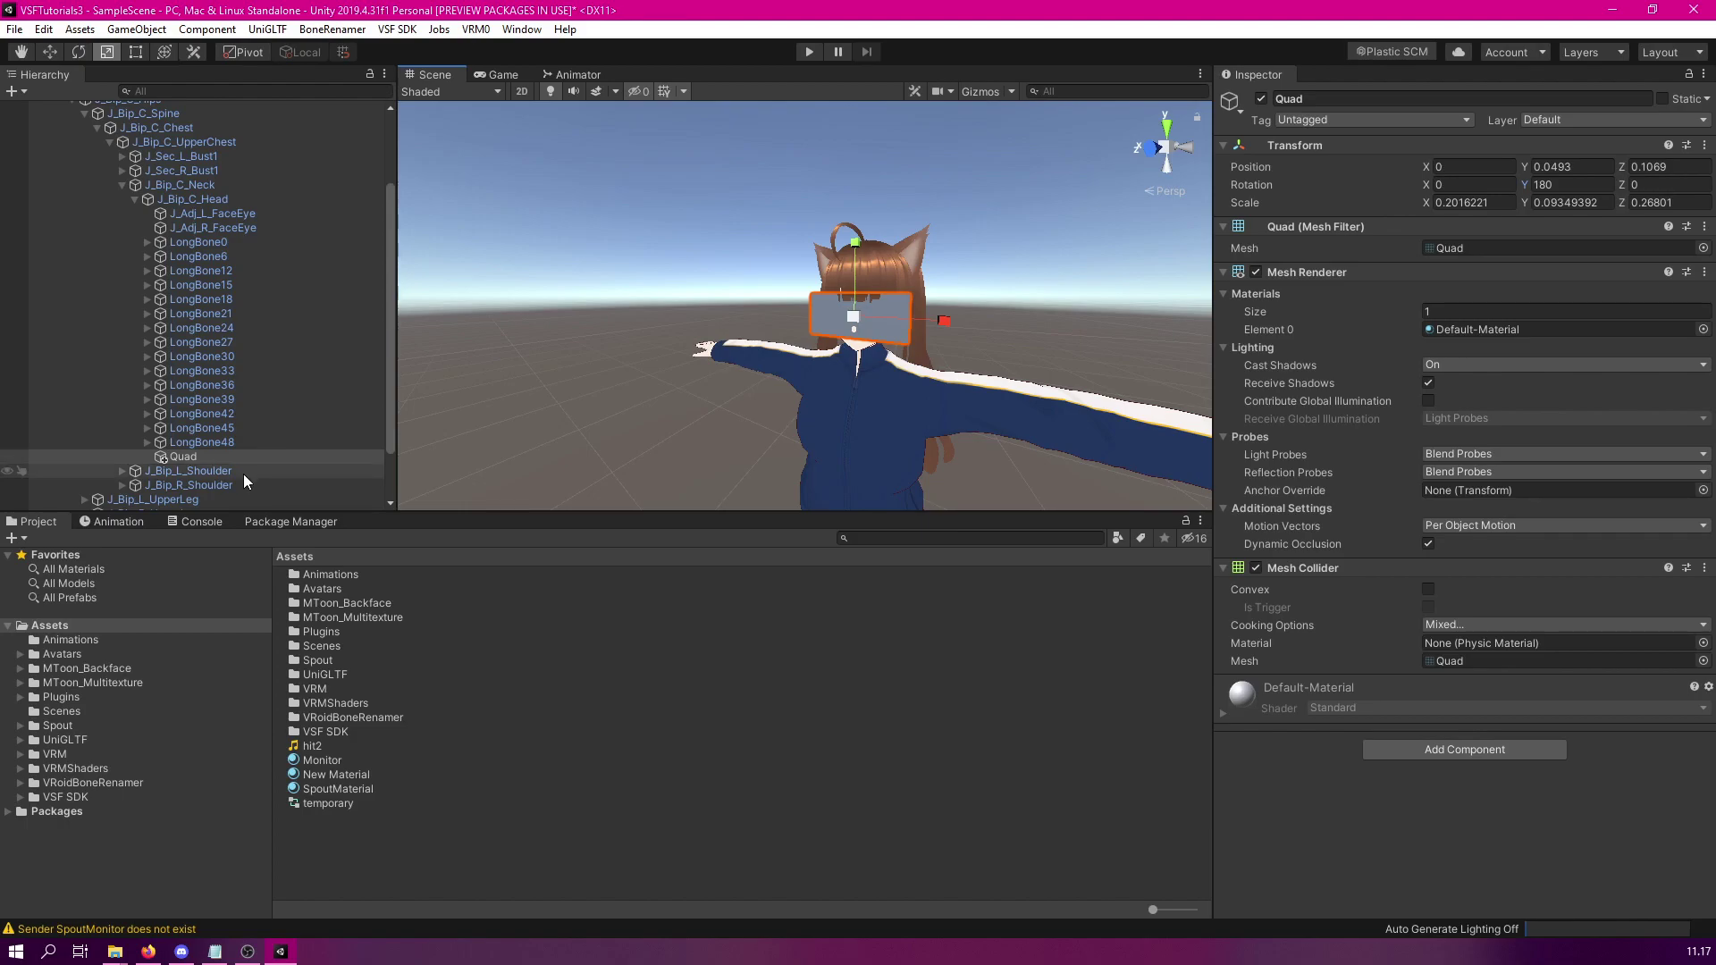
pyautogui.click(180, 455)
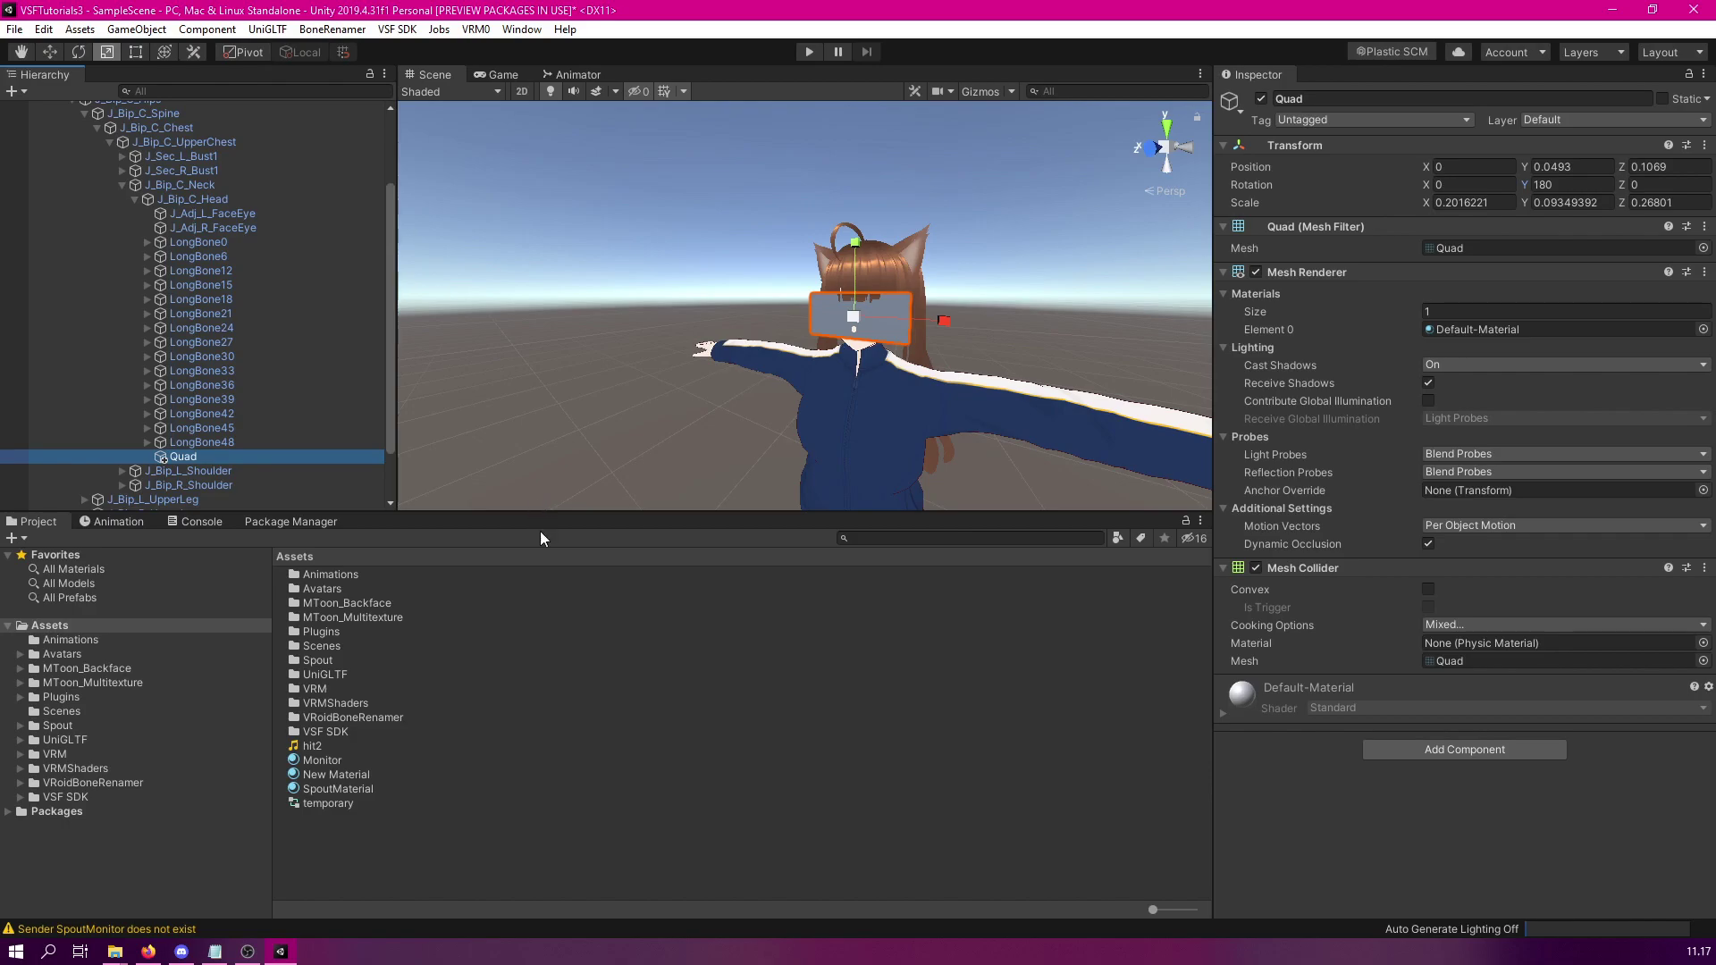
# Create a new material named Glasses in Assets
pyautogui.click(359, 855)
pyautogui.rightClick(358, 852)
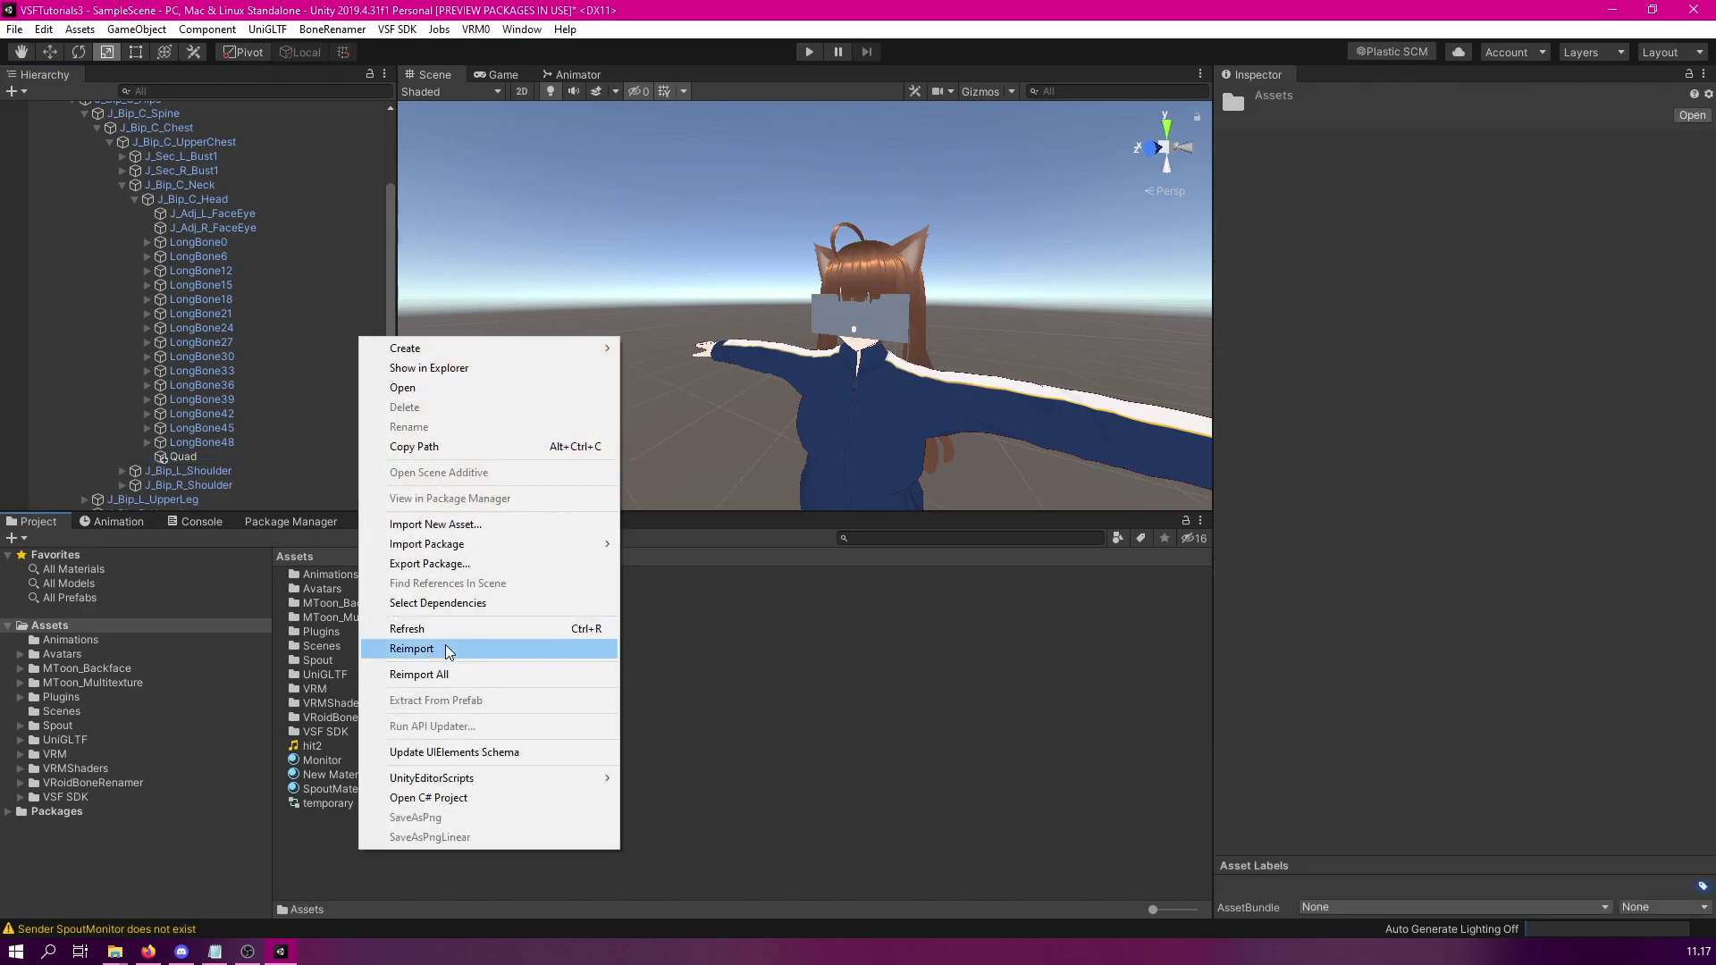
pyautogui.moveTo(519, 347)
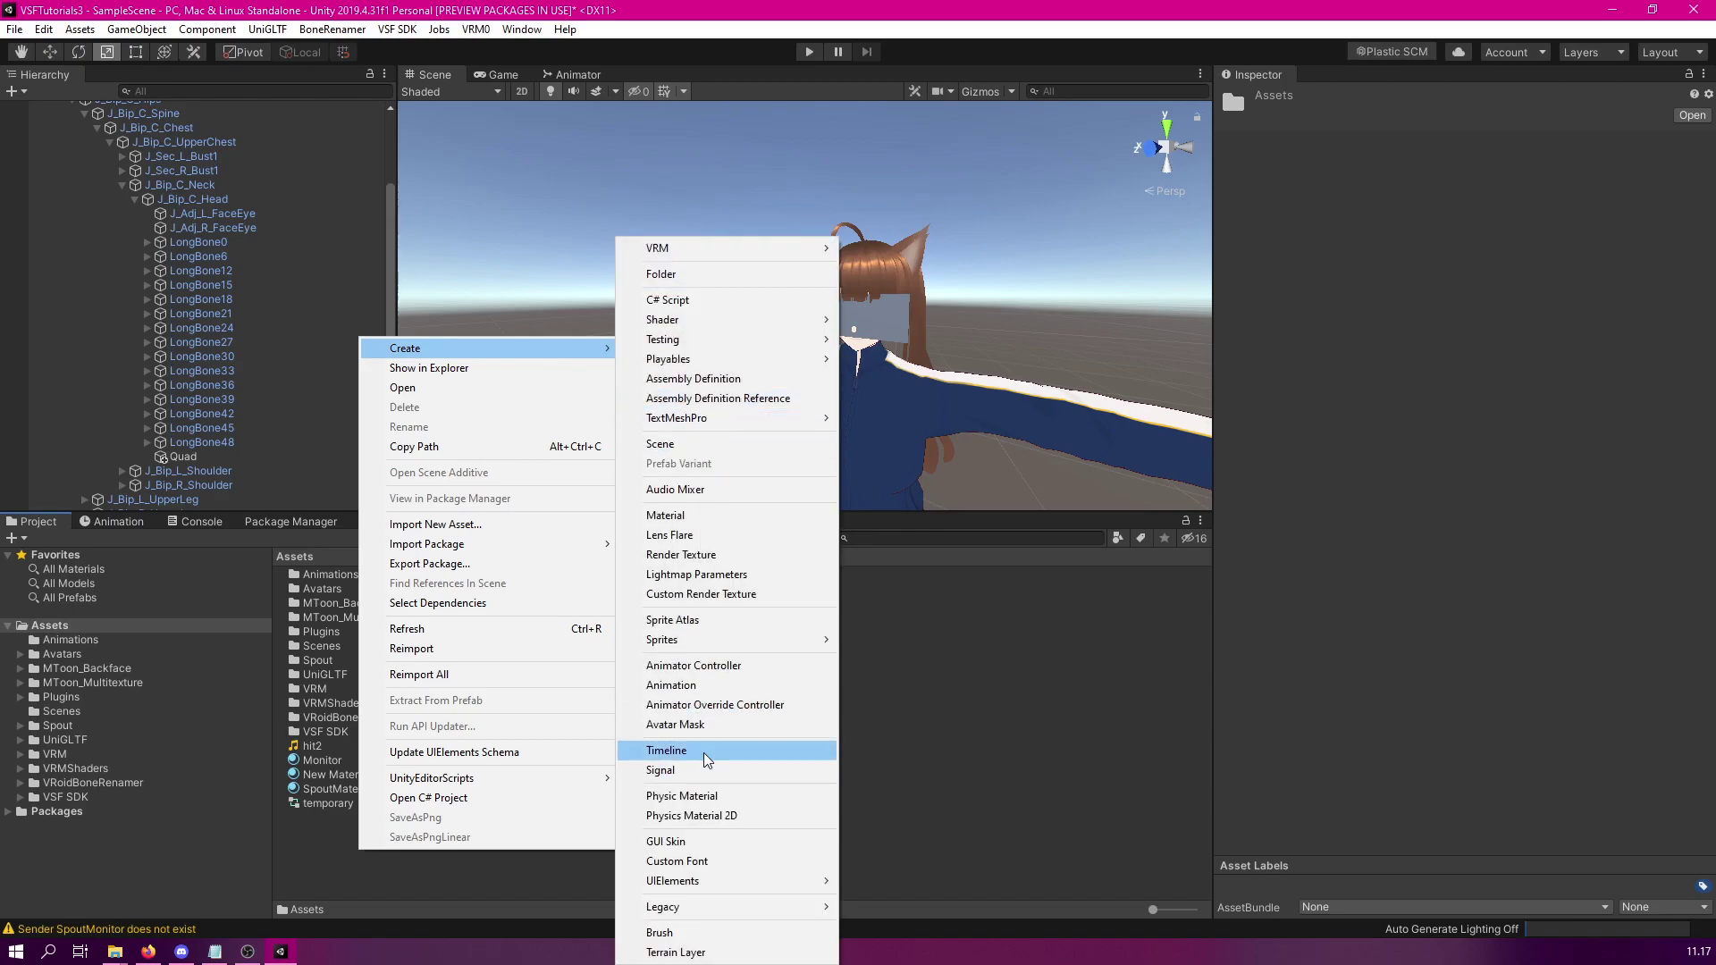
pyautogui.click(709, 515)
pyautogui.write('Glasses')
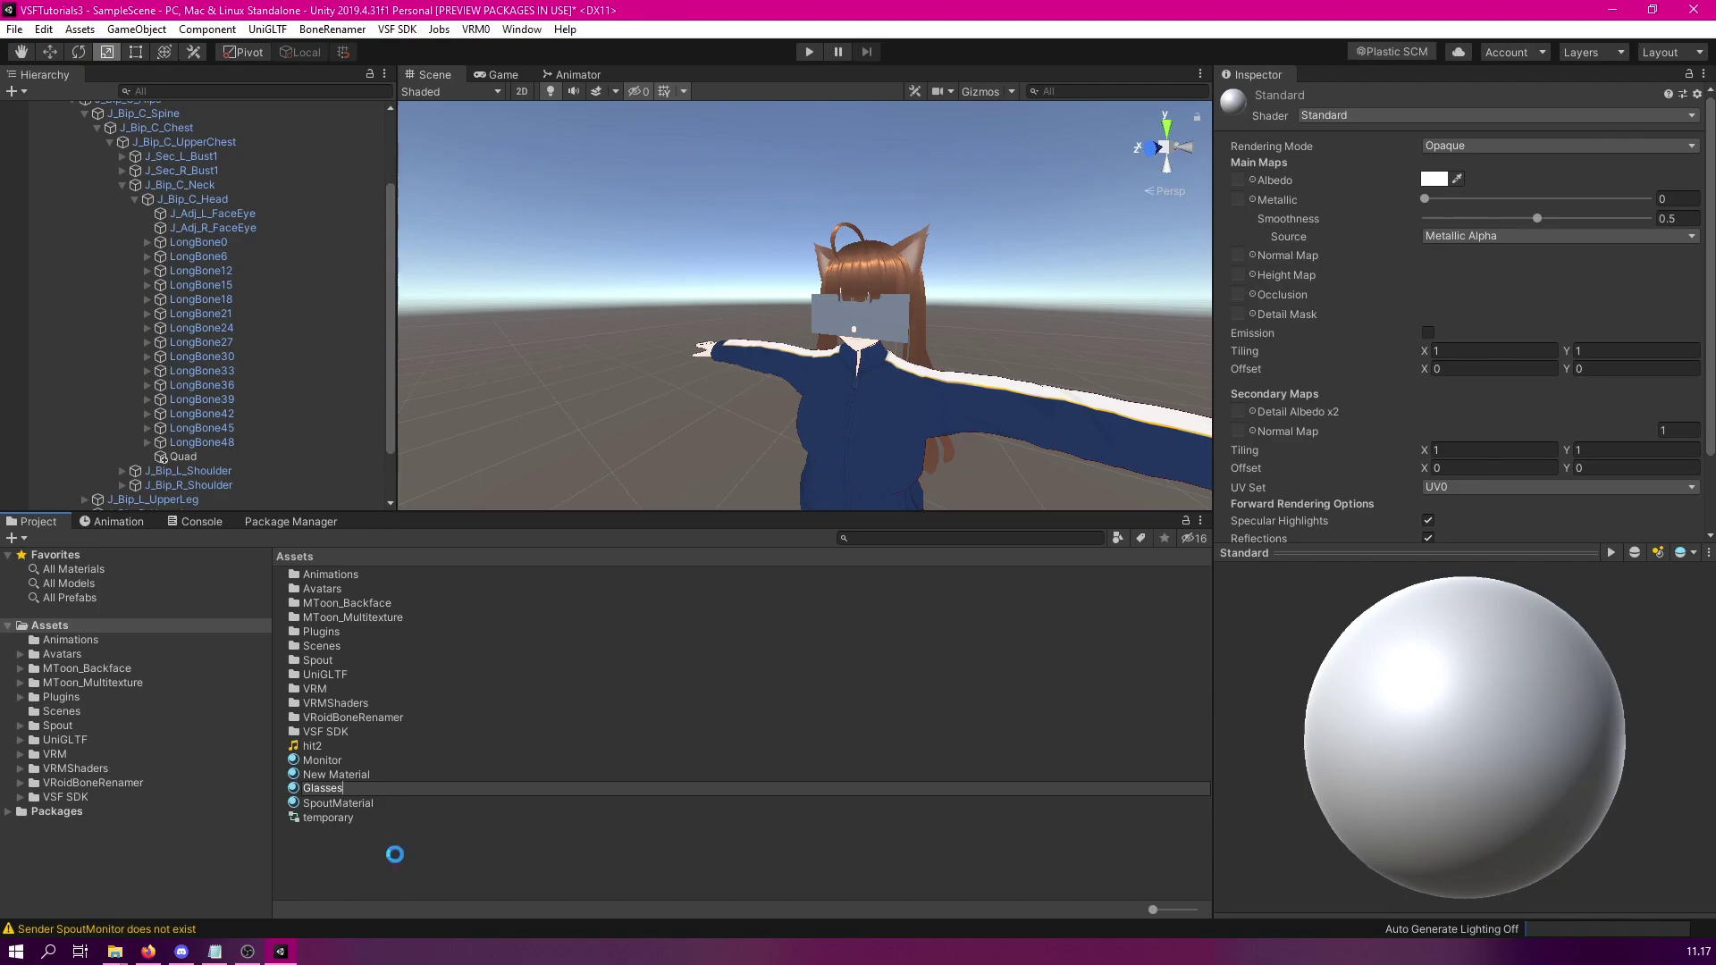
pyautogui.press('Return')
# Try dropping the Glasses material onto the glasses Quad in the Scene view
pyautogui.moveTo(307, 753); pyautogui.dragTo(820, 326)
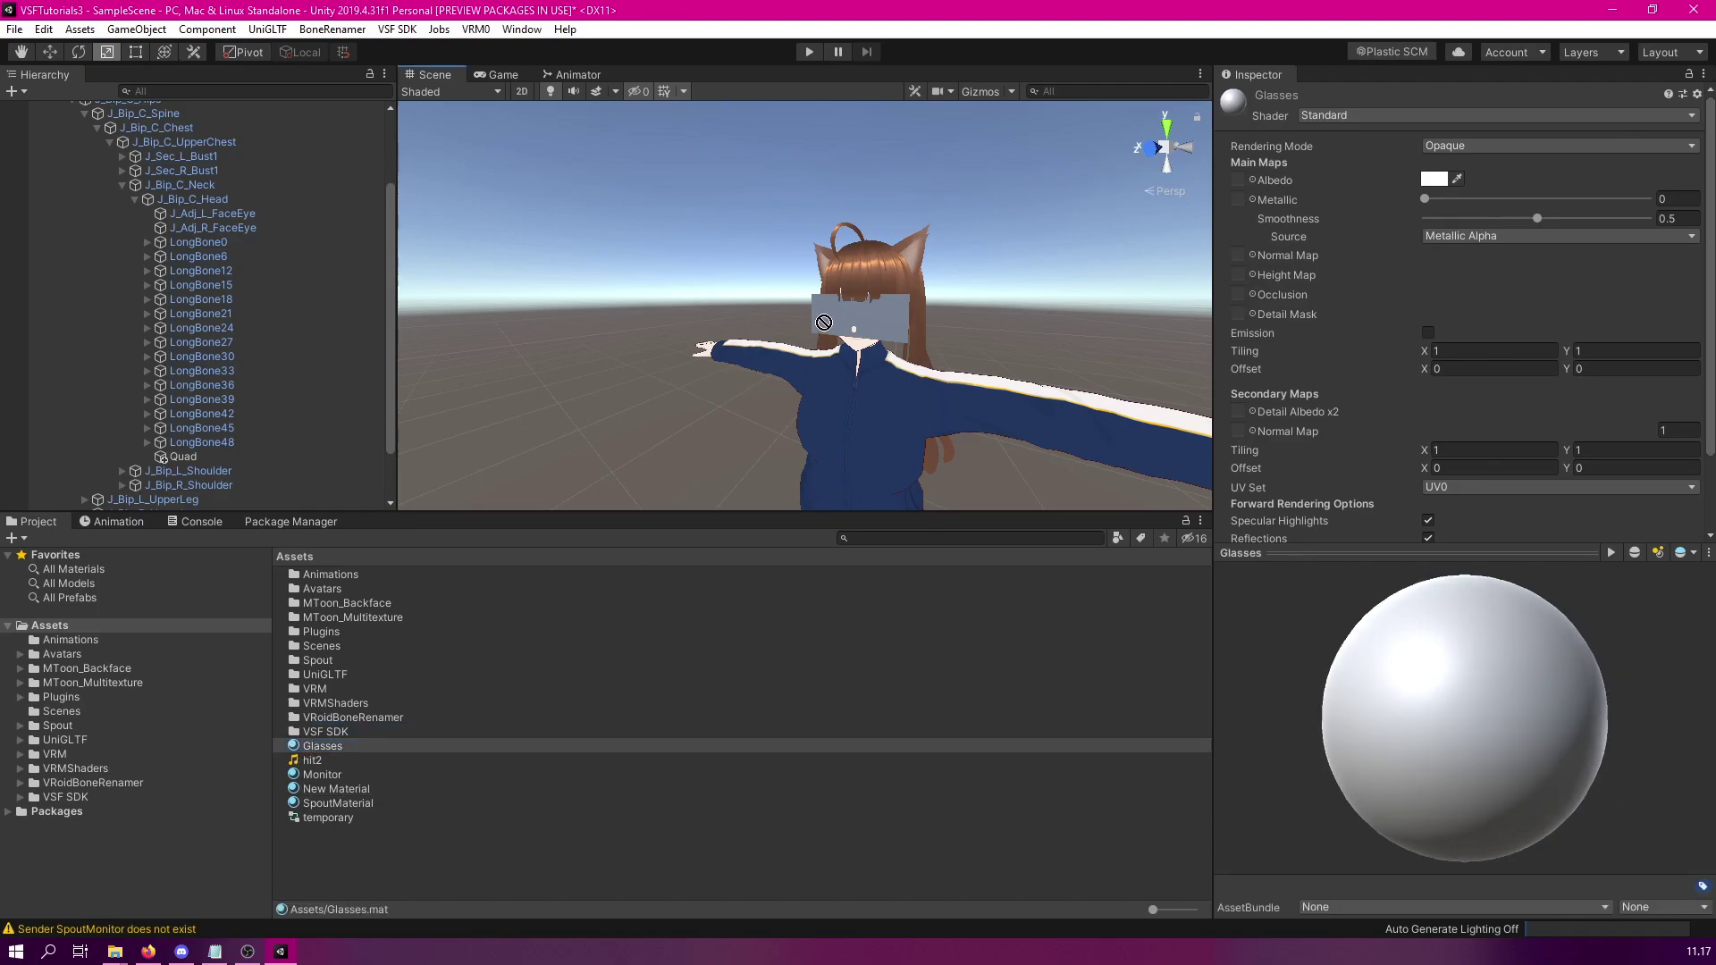
pyautogui.click(353, 747)
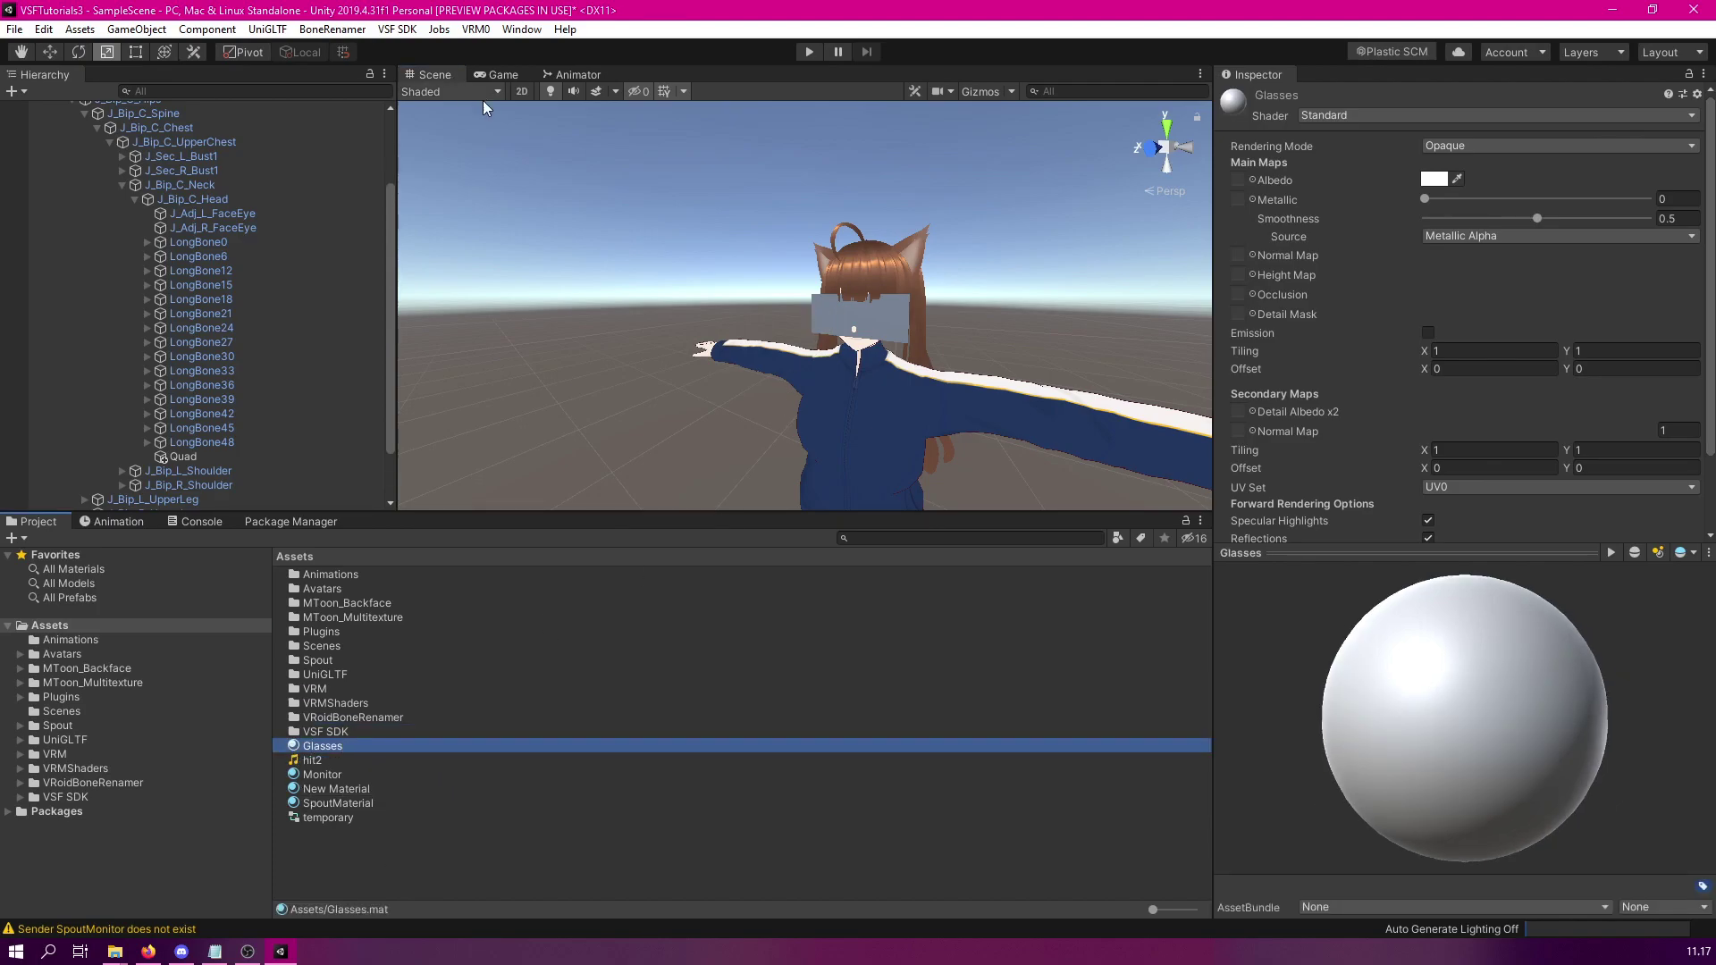
pyautogui.click(837, 309)
# Assign Glasses to the head Quad's Mesh Renderer and expand its material settings
pyautogui.click(824, 315)
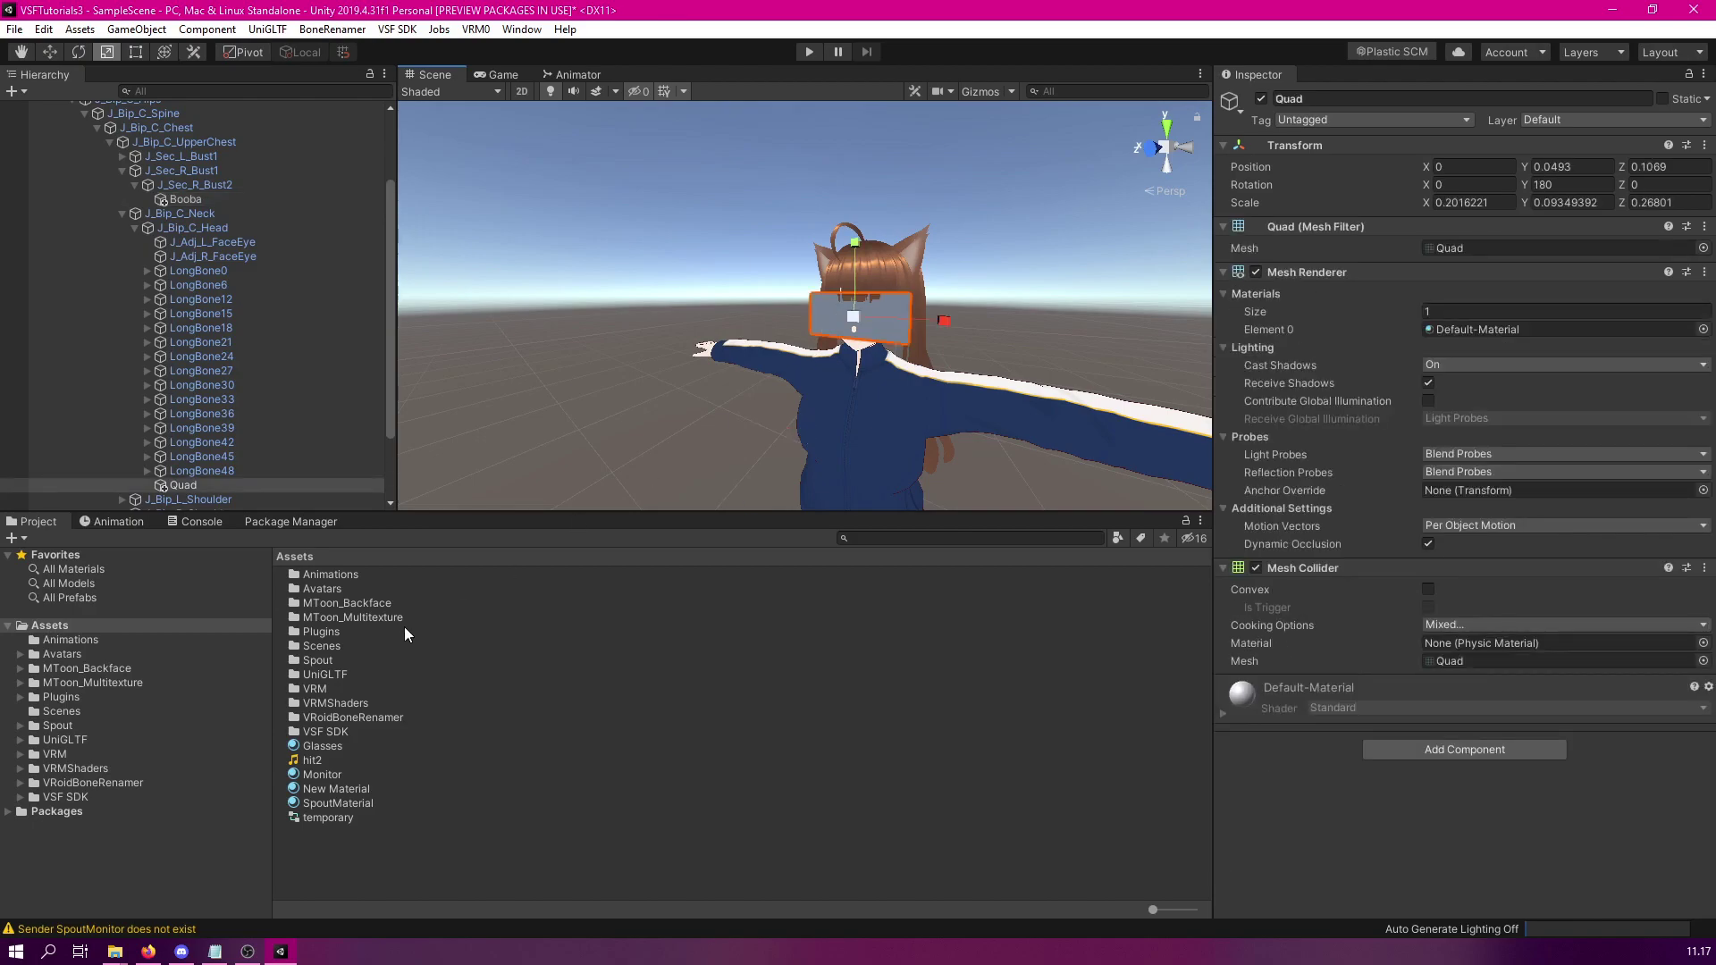
pyautogui.moveTo(336, 747); pyautogui.dragTo(1457, 330)
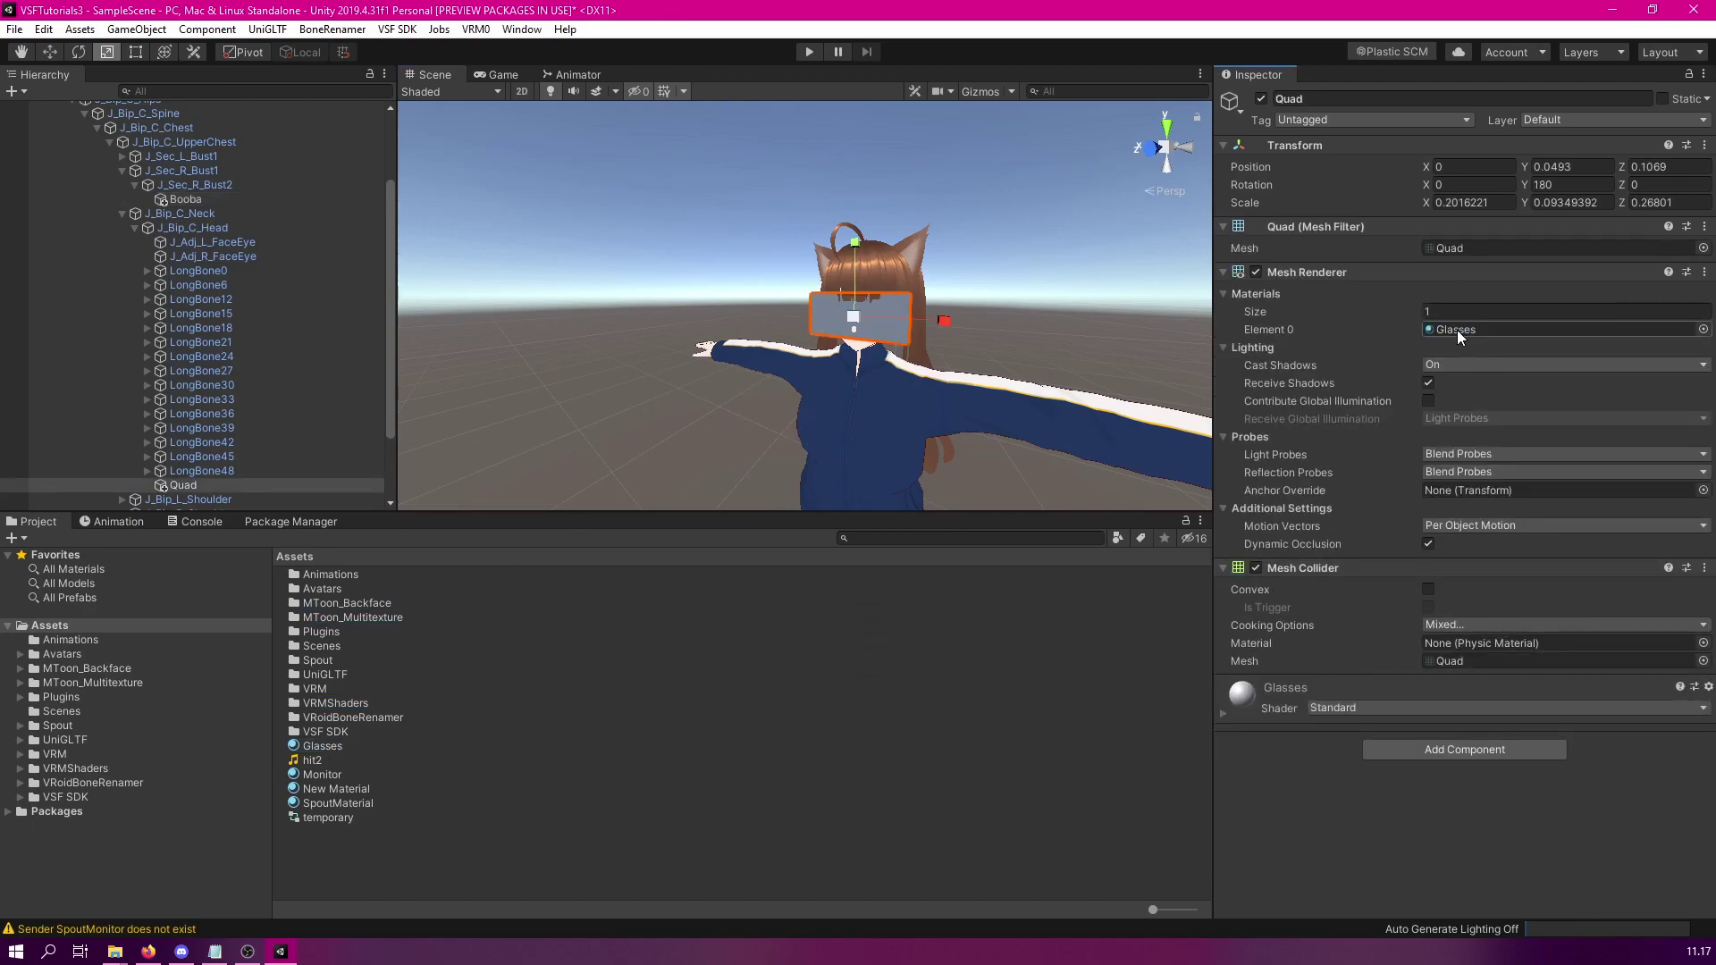
pyautogui.click(1220, 709)
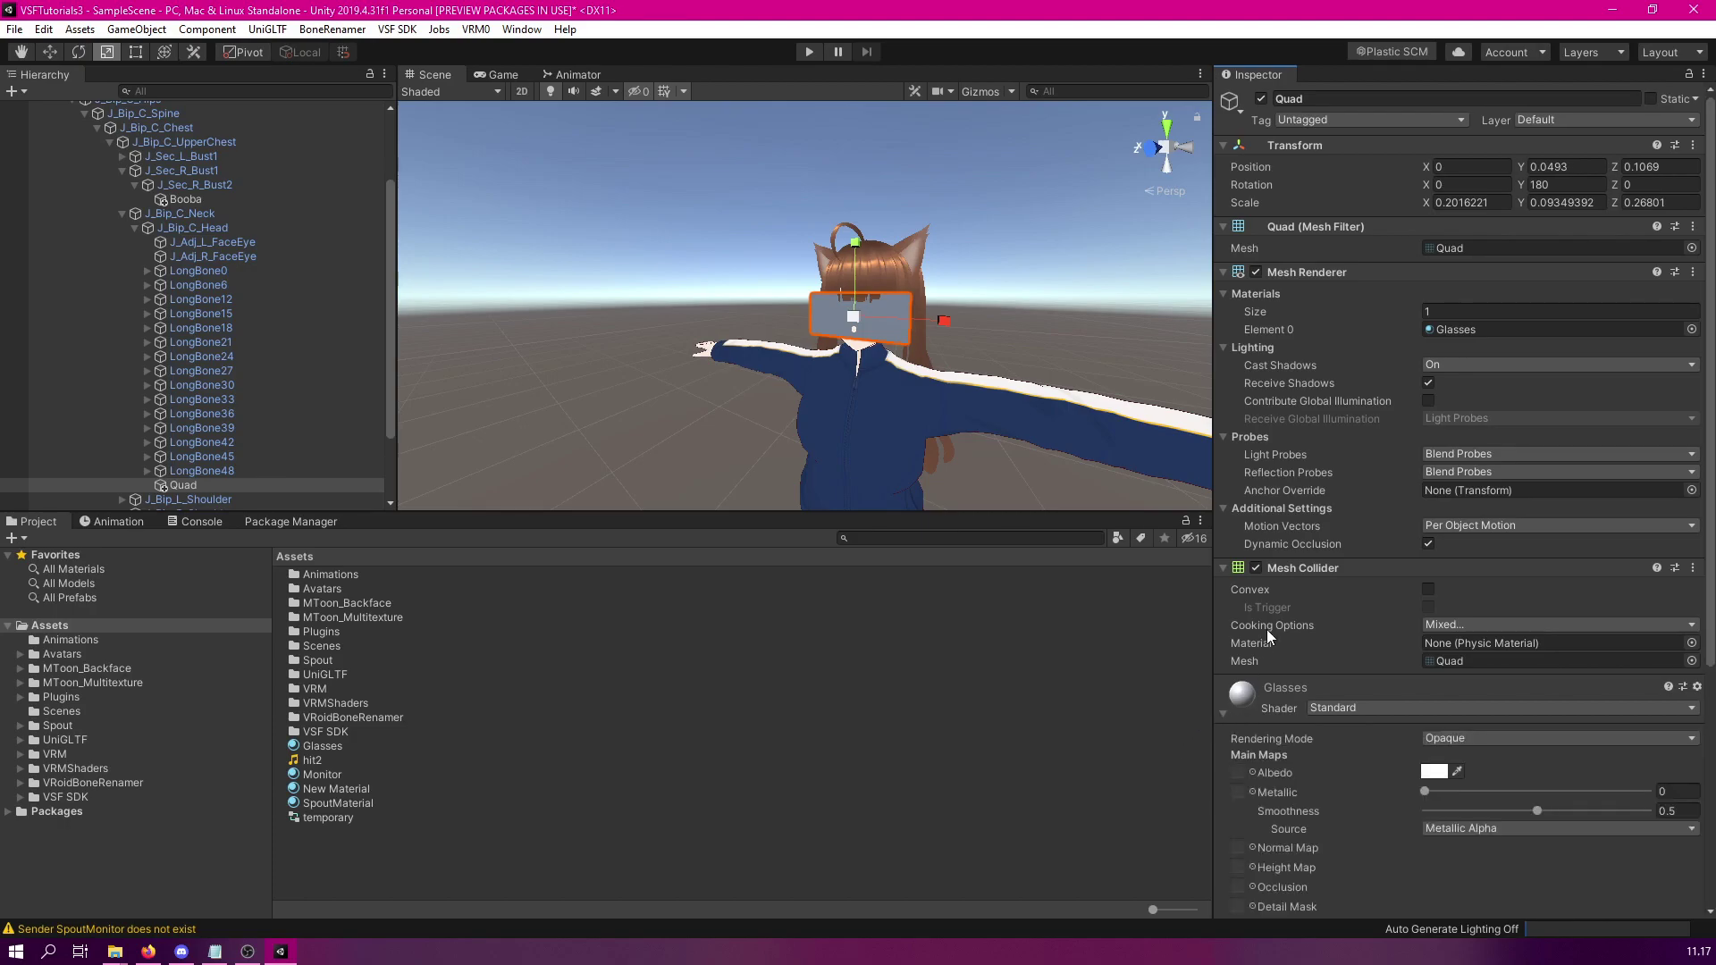
pyautogui.scroll(-5, 1267, 629)
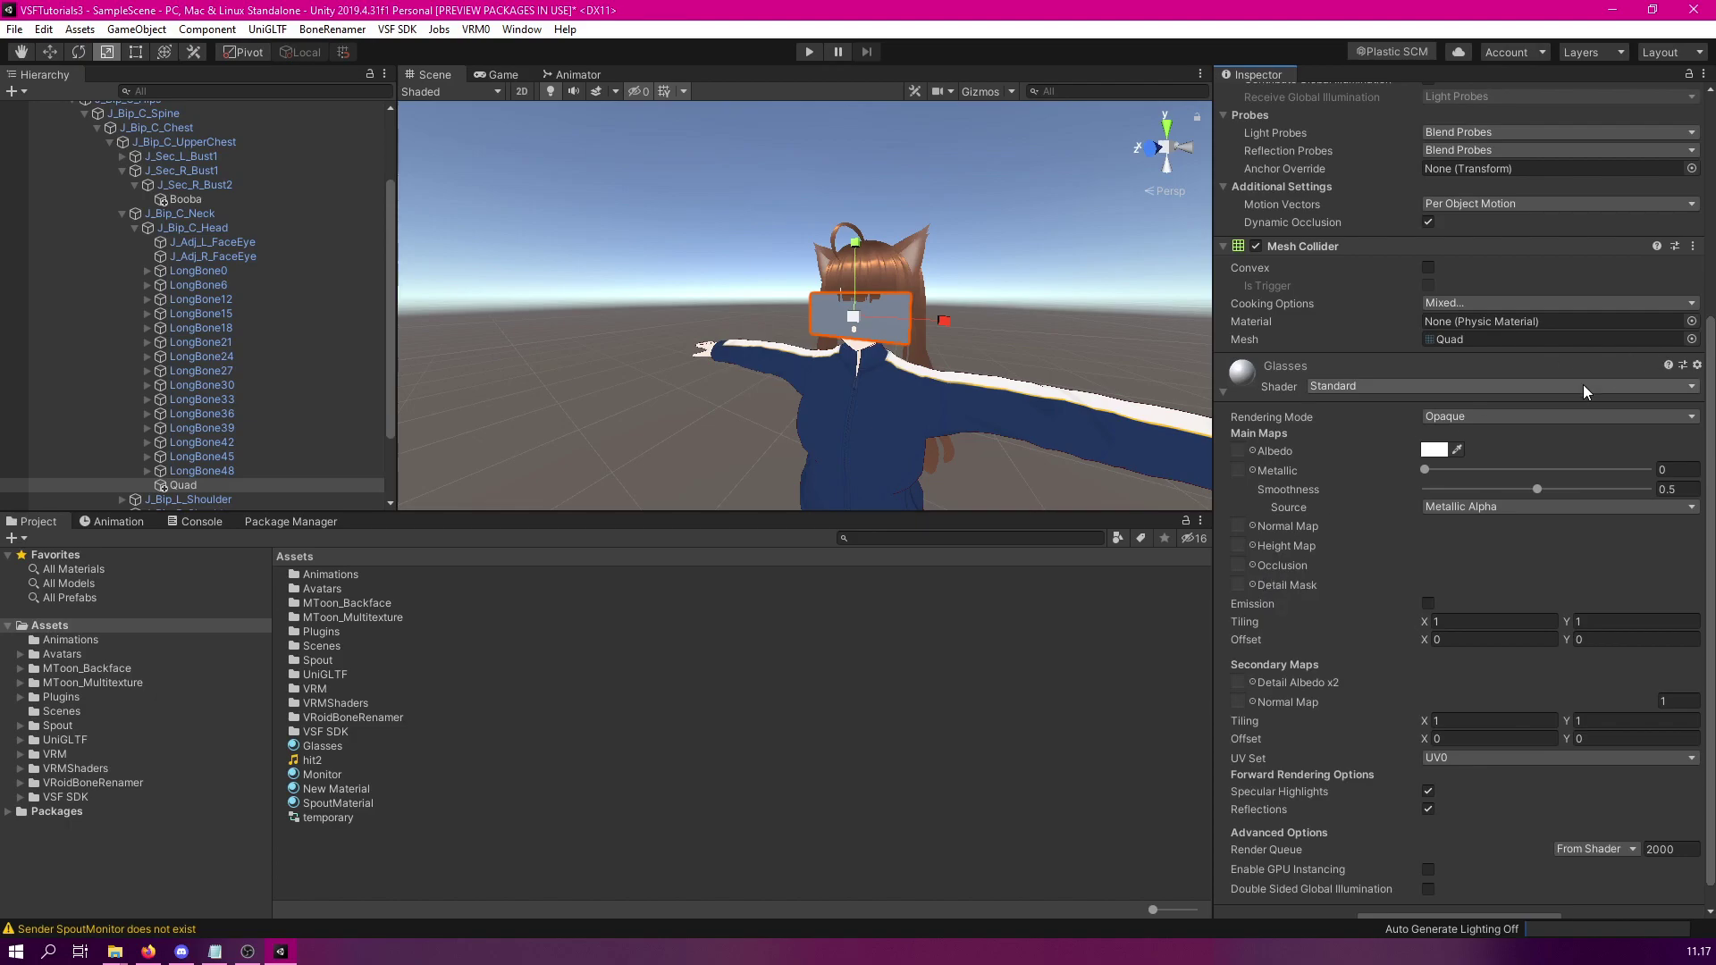
# Switch the Glasses material's shader to Standard (Specular setup)
pyautogui.click(1381, 385)
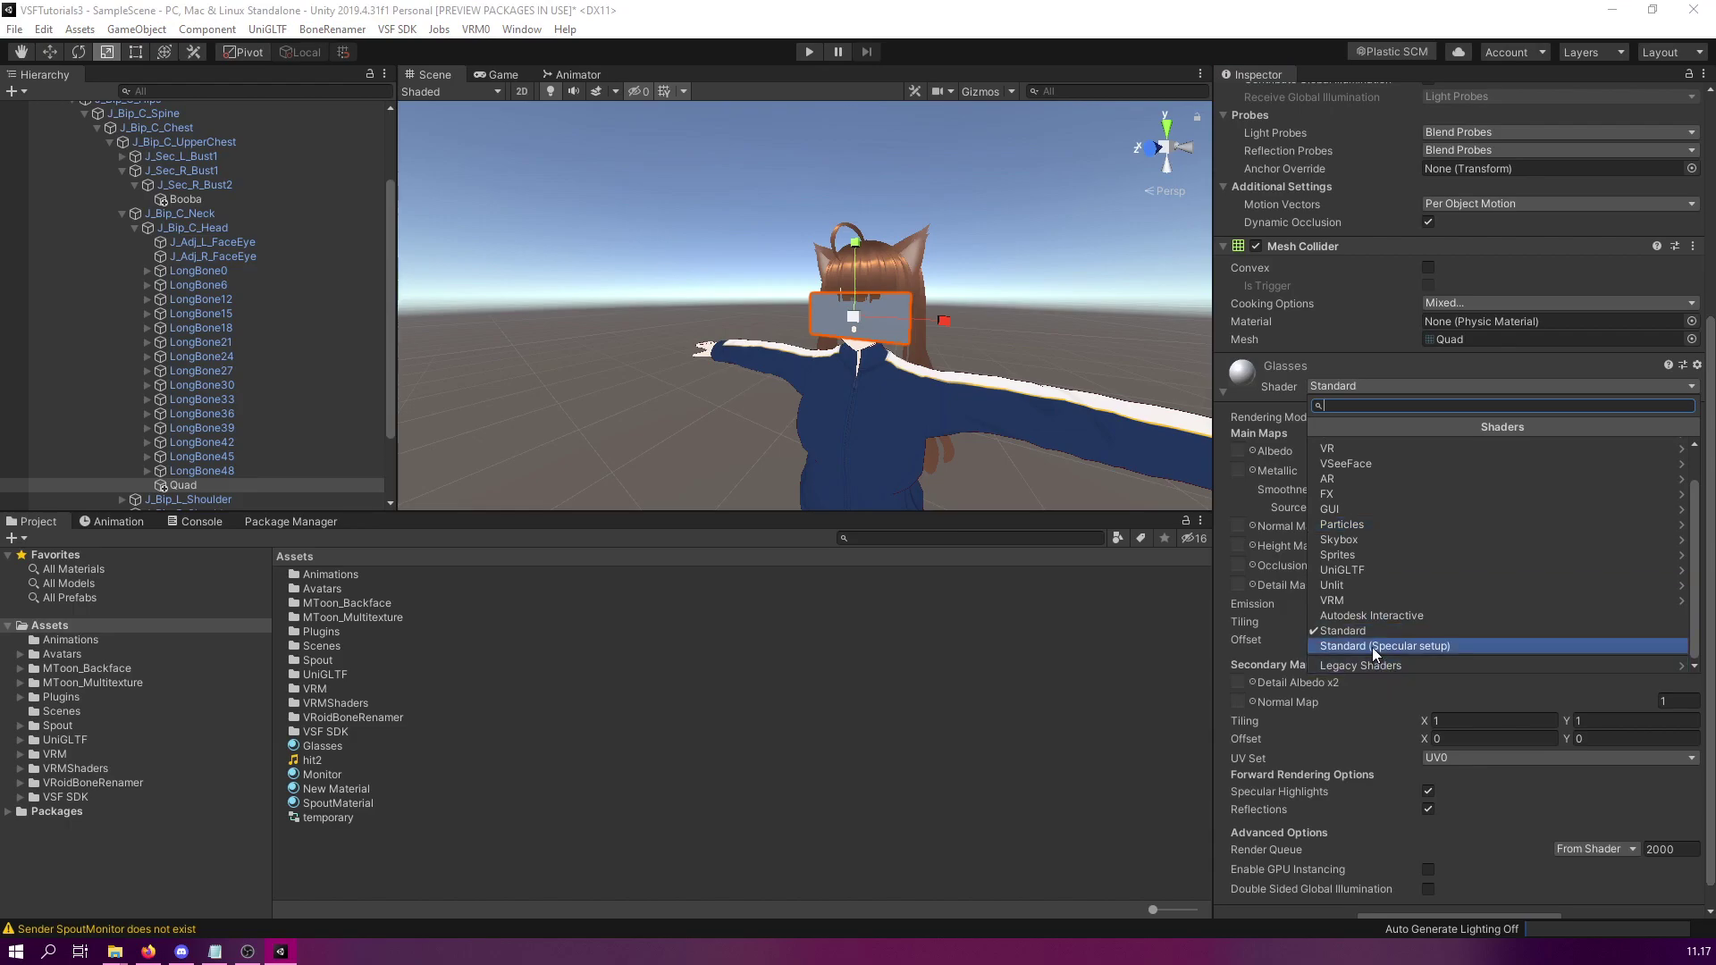
pyautogui.click(1371, 647)
pyautogui.moveTo(932, 284); pyautogui.dragTo(960, 276, button='right')
pyautogui.moveTo(942, 206); pyautogui.dragTo(849, 268, button='right')
pyautogui.press('f')
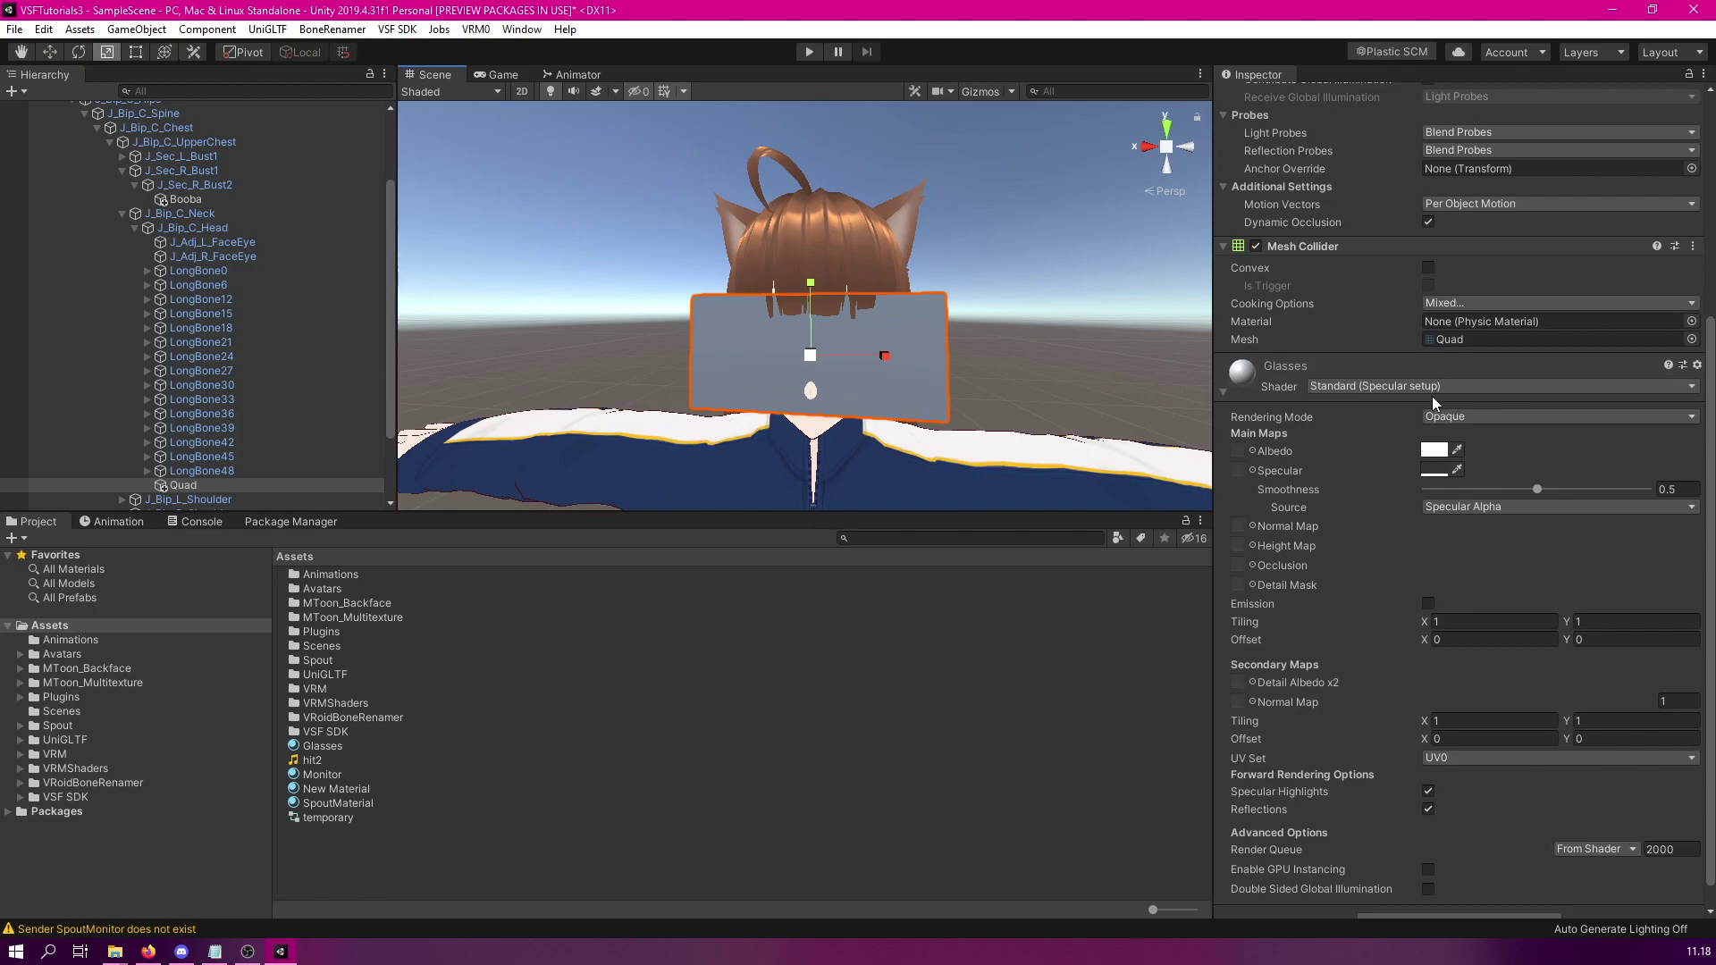
pyautogui.moveTo(998, 469); pyautogui.dragTo(950, 317, button='right')
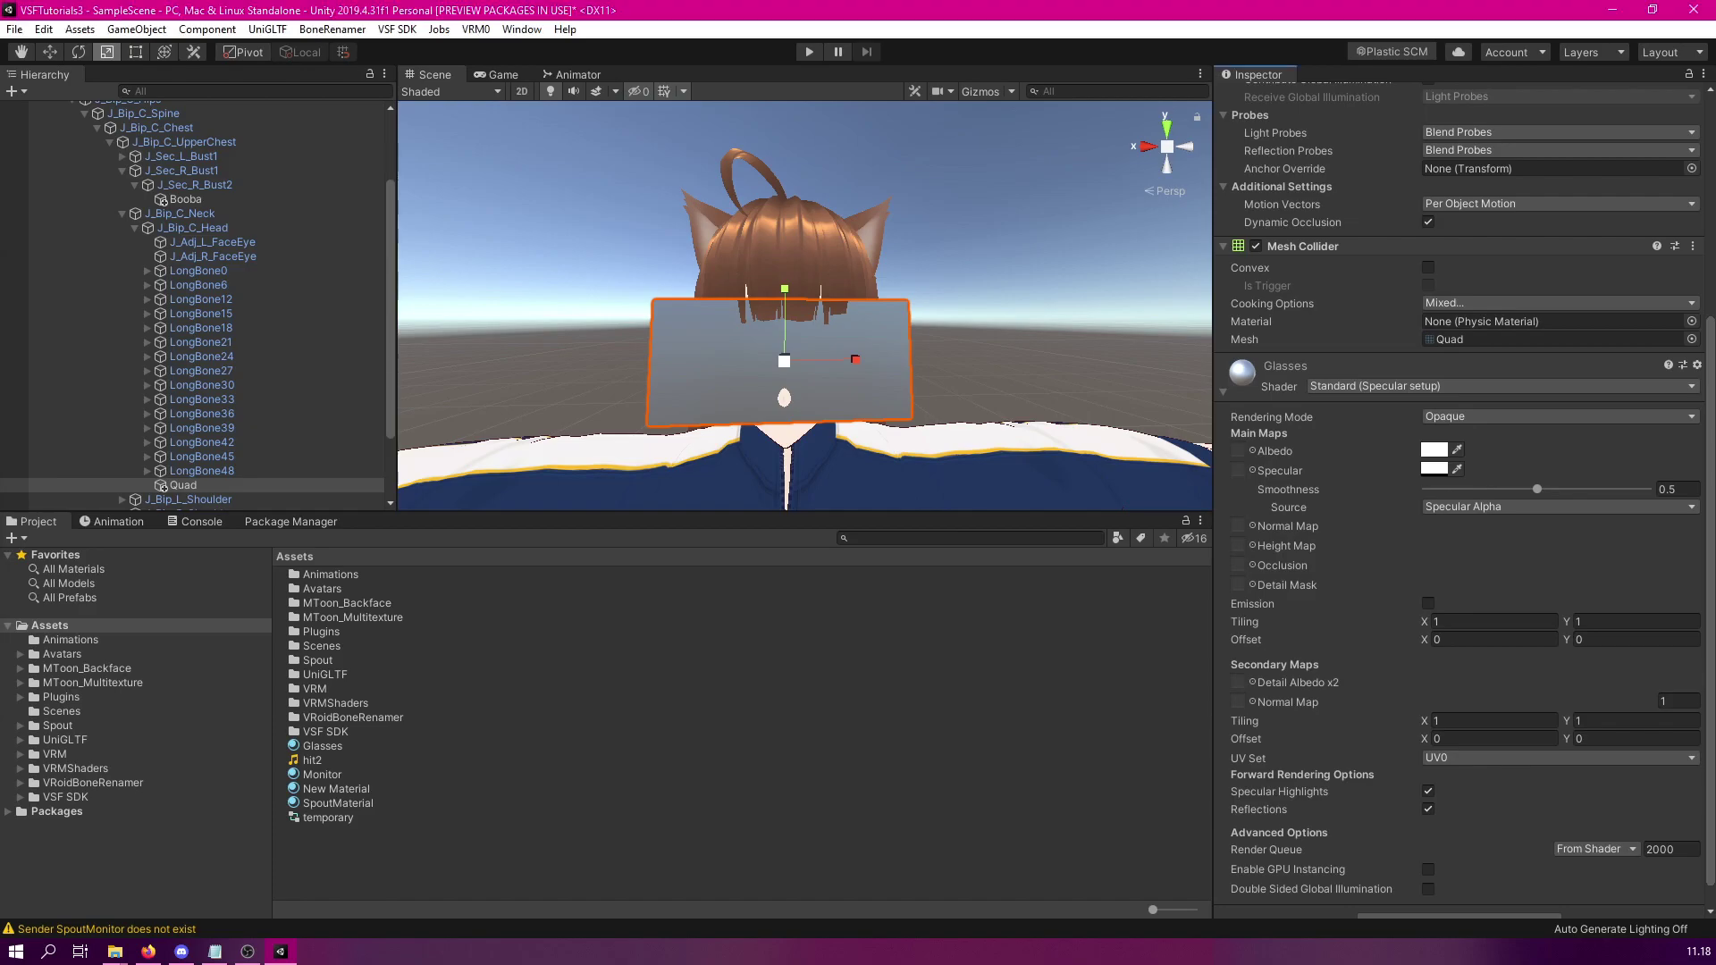
pyautogui.scroll(-1, 1282, 554)
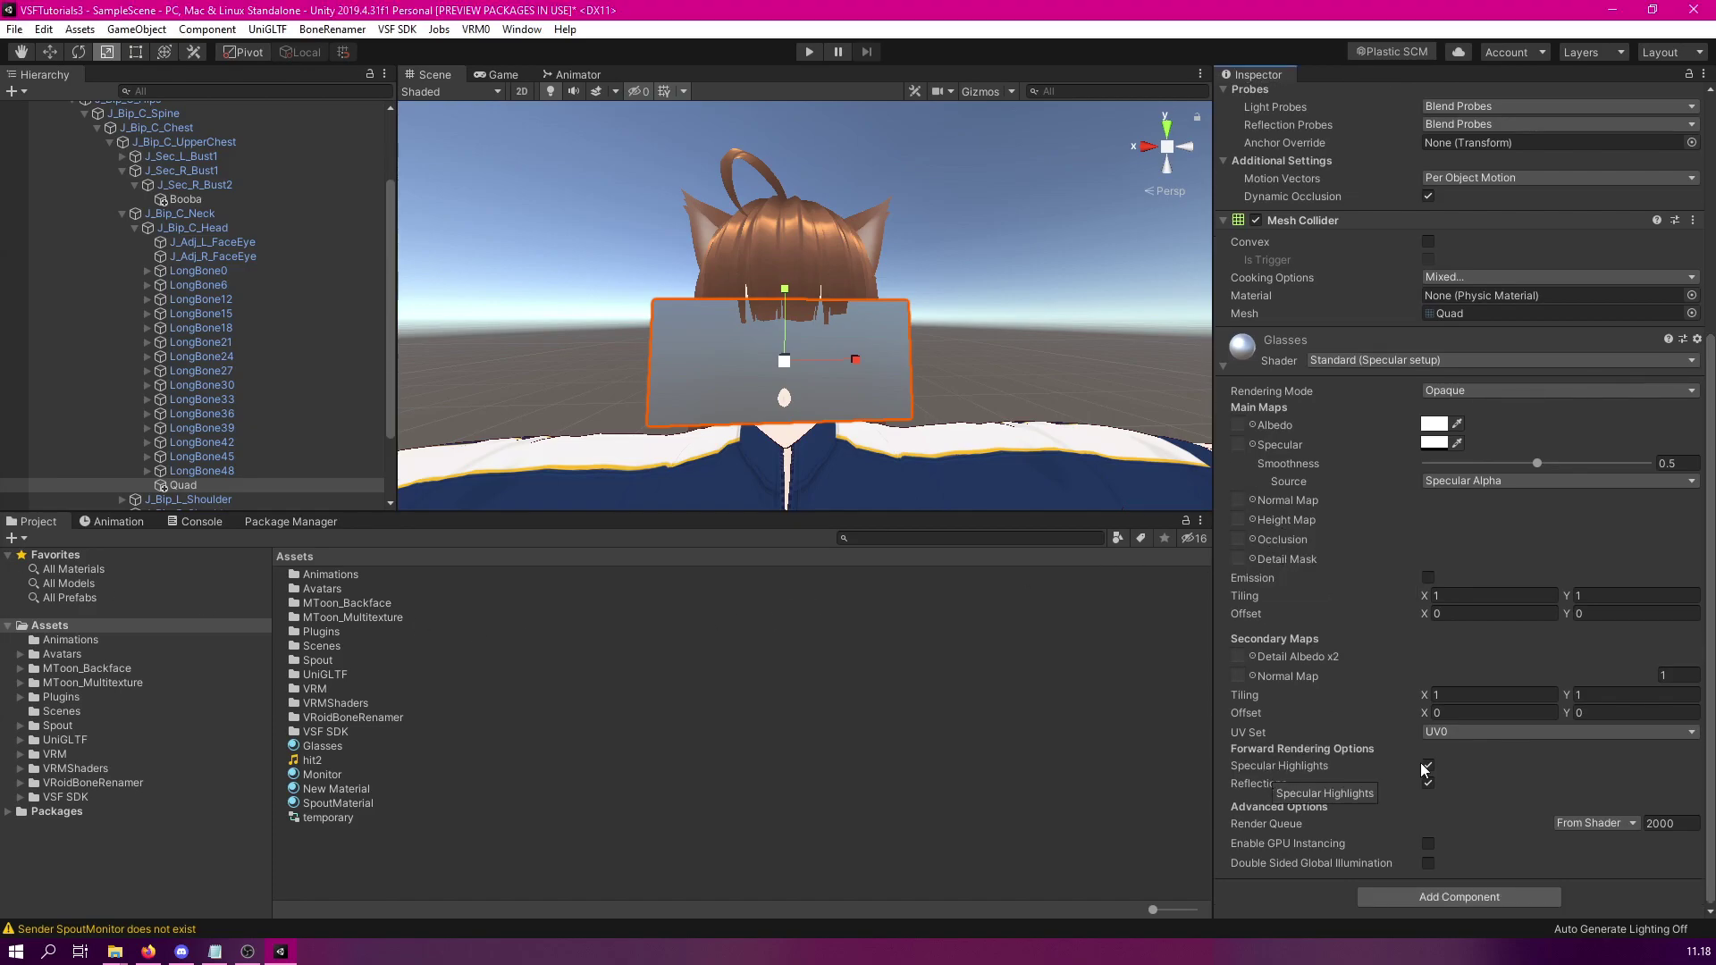
# Turn off Specular Highlights on the Glasses material and raise its Smoothness to 1
pyautogui.click(1426, 767)
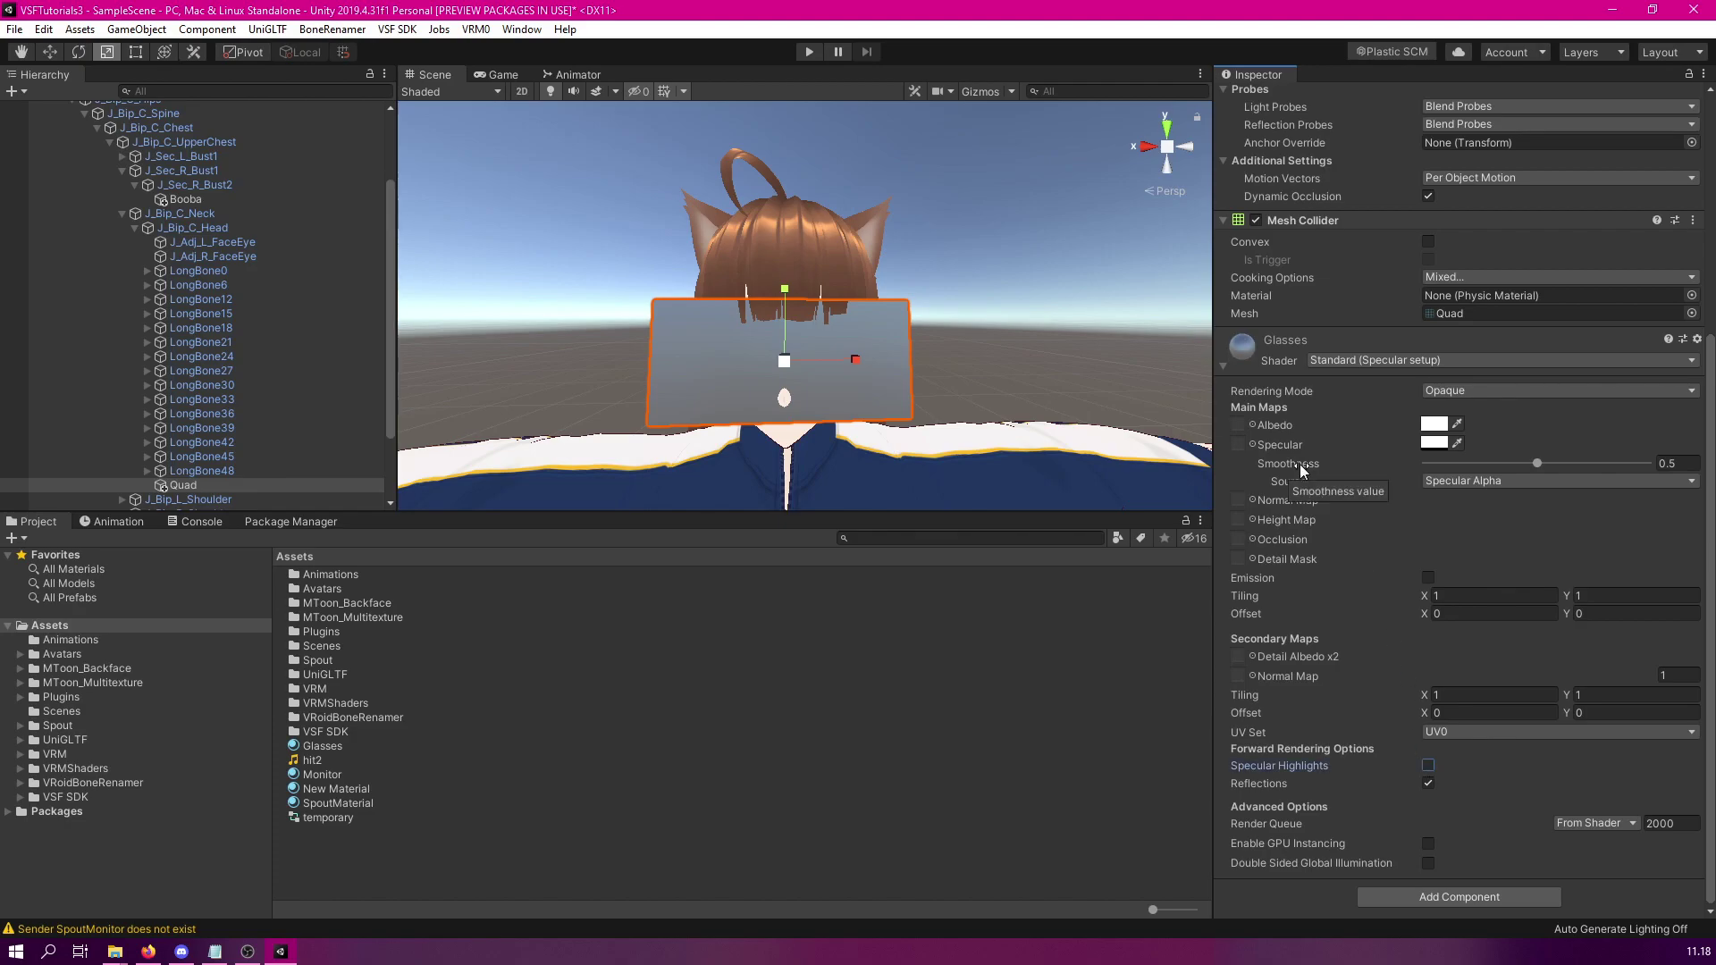
pyautogui.moveTo(1539, 464); pyautogui.dragTo(1651, 463)
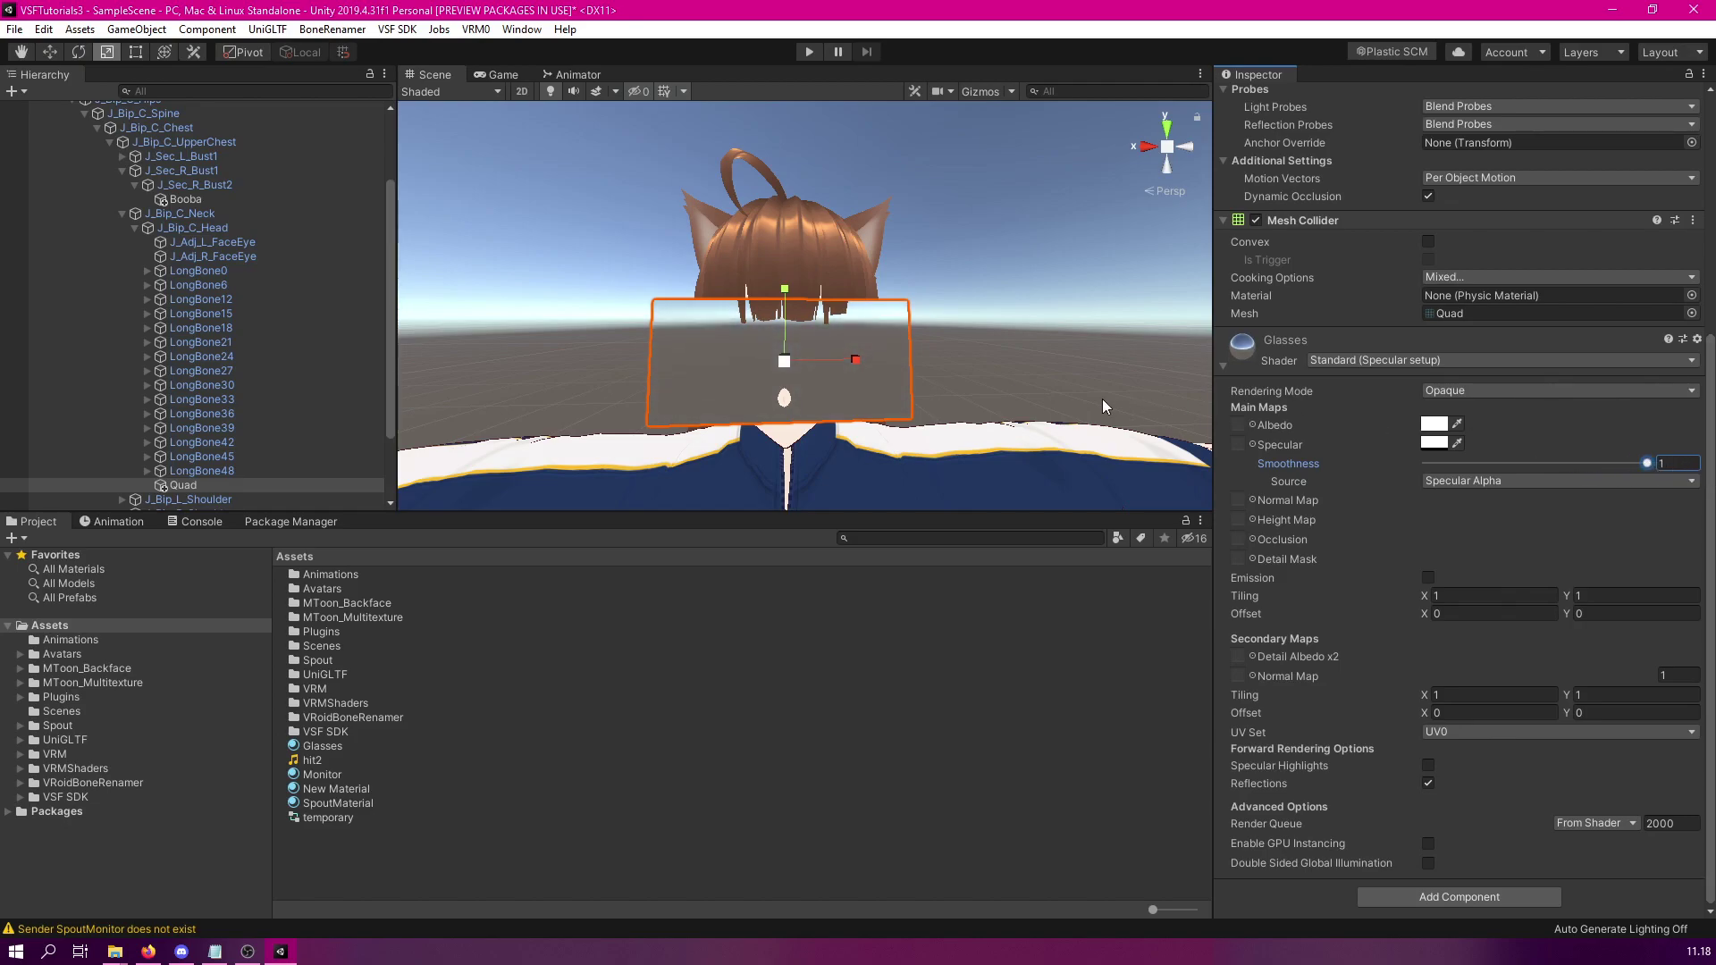
pyautogui.keyDown('alt'); pyautogui.moveTo(1102, 398); pyautogui.dragTo(881, 333); pyautogui.keyUp('alt')
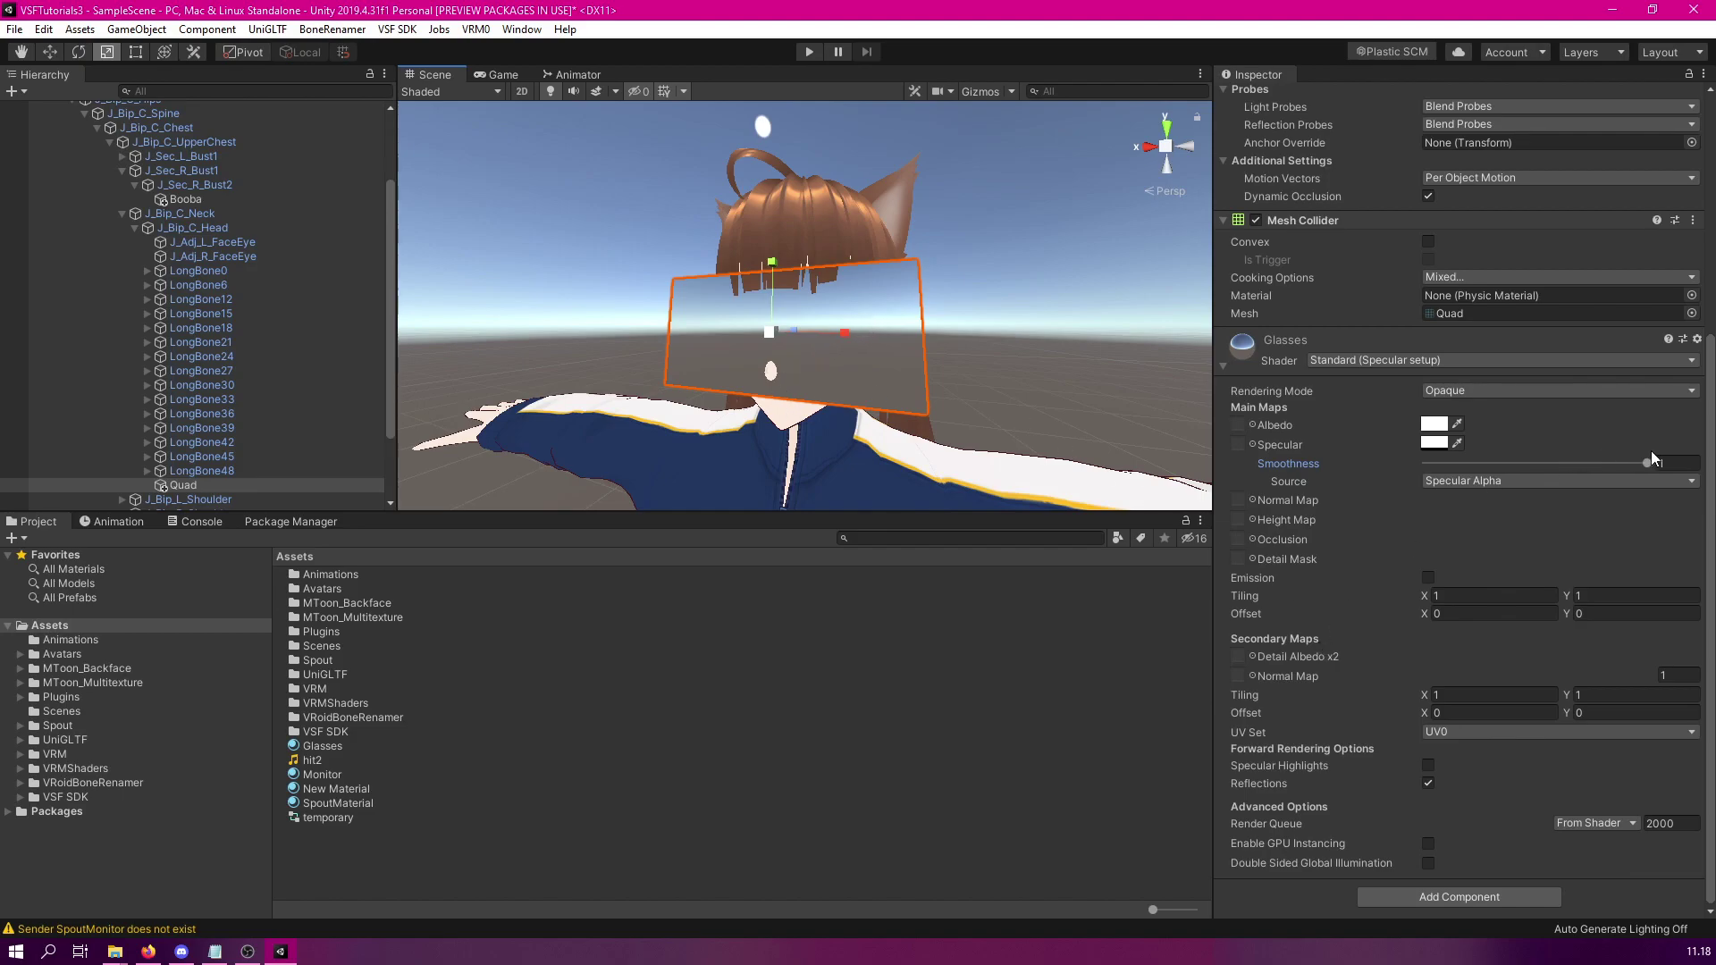
pyautogui.moveTo(1646, 464); pyautogui.dragTo(1692, 463)
# Orbit the Scene view to inspect the mirror-like glasses quad, then collapse the neck bone's children
pyautogui.keyDown('alt'); pyautogui.moveTo(859, 402); pyautogui.dragTo(747, 410); pyautogui.keyUp('alt')
pyautogui.scroll(-5, 849, 325)
pyautogui.scroll(3, 849, 325)
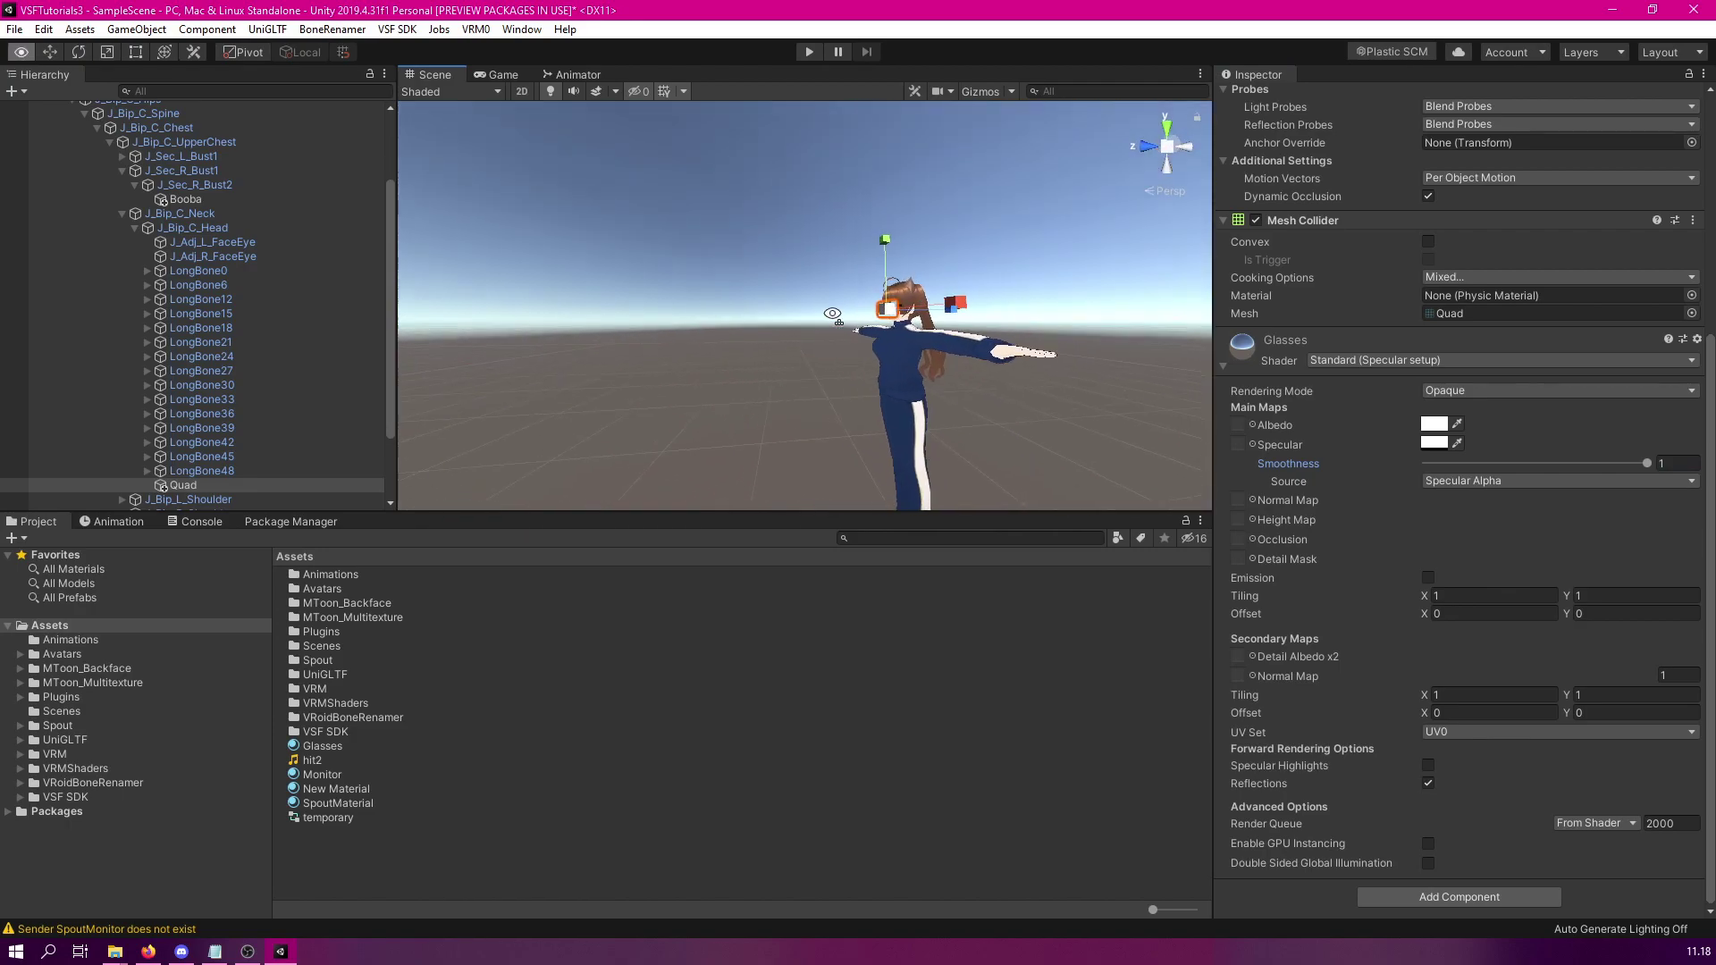
pyautogui.moveTo(849, 326); pyautogui.dragTo(912, 320, button='middle')
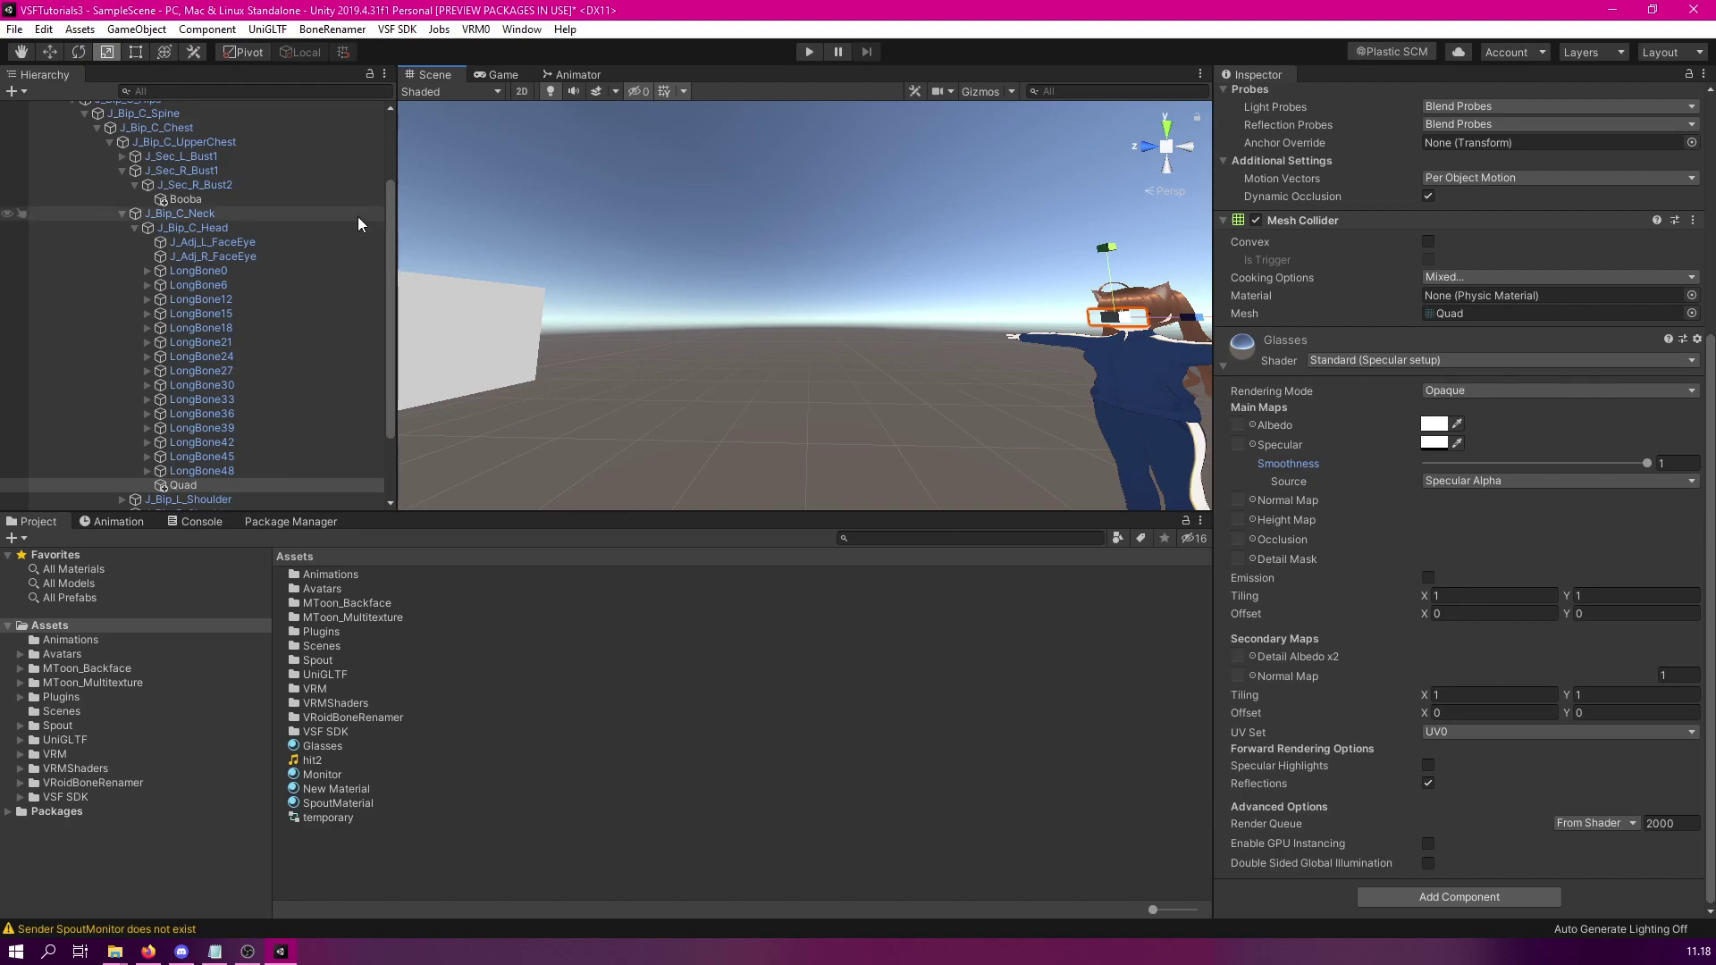
pyautogui.click(116, 216)
# Collapse the bone hierarchy and add a Reflection Probe as a child of Test
pyautogui.click(119, 207)
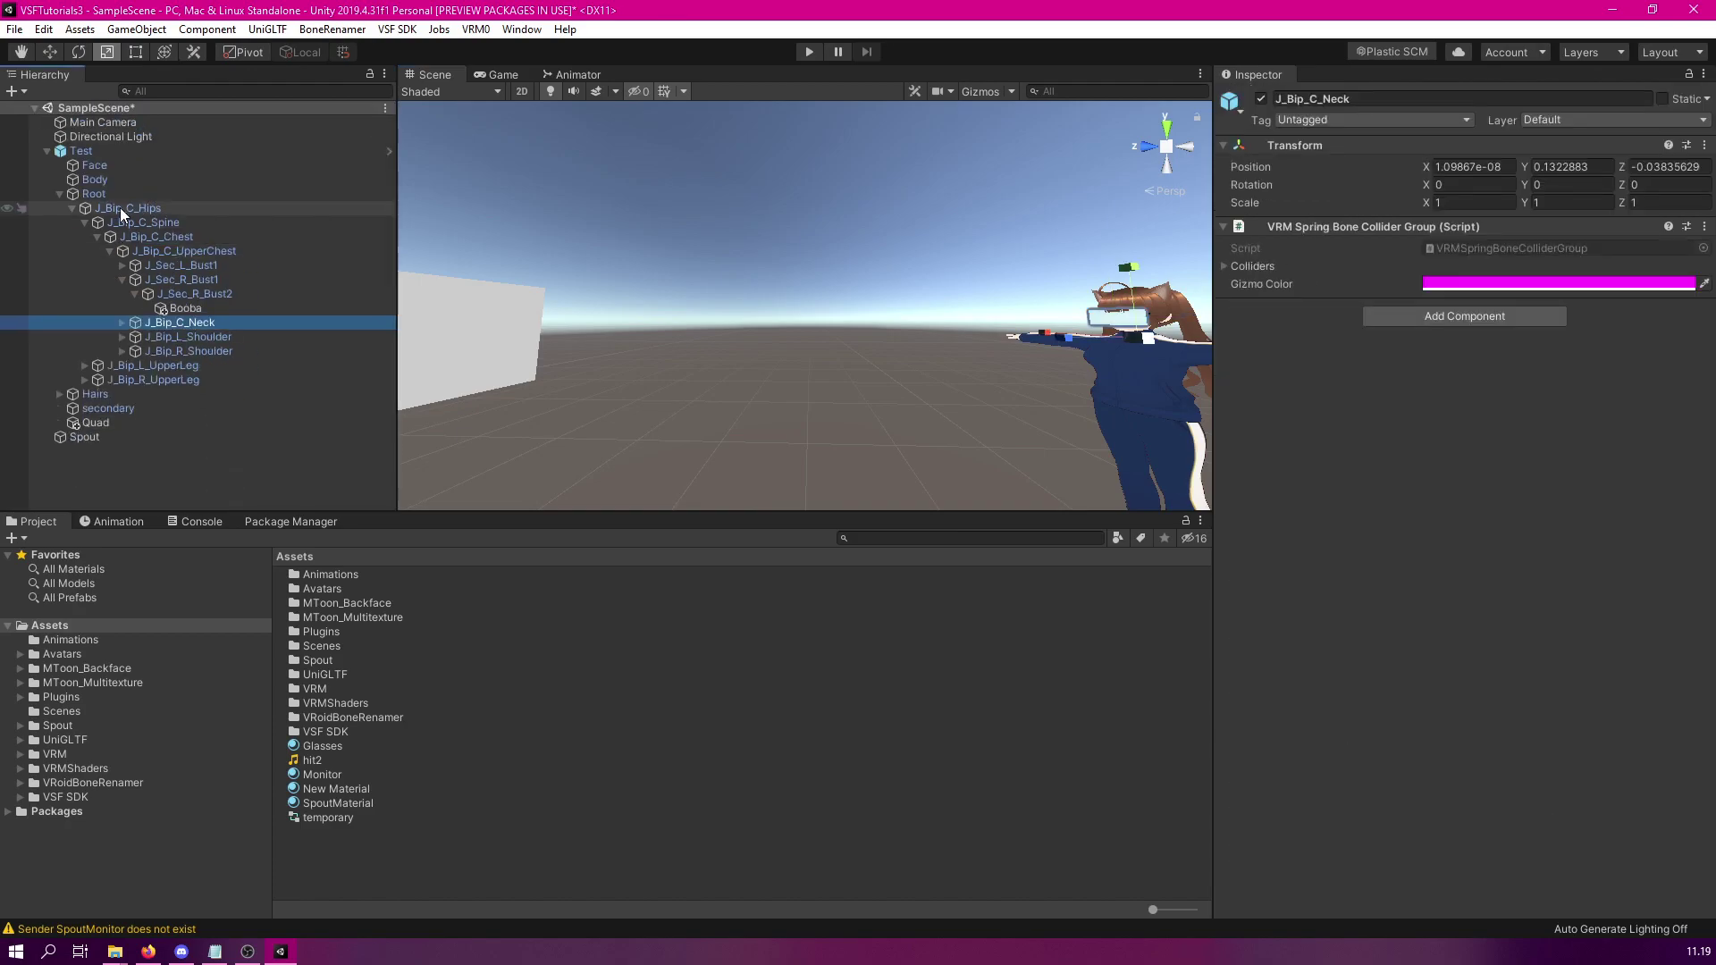
pyautogui.click(56, 195)
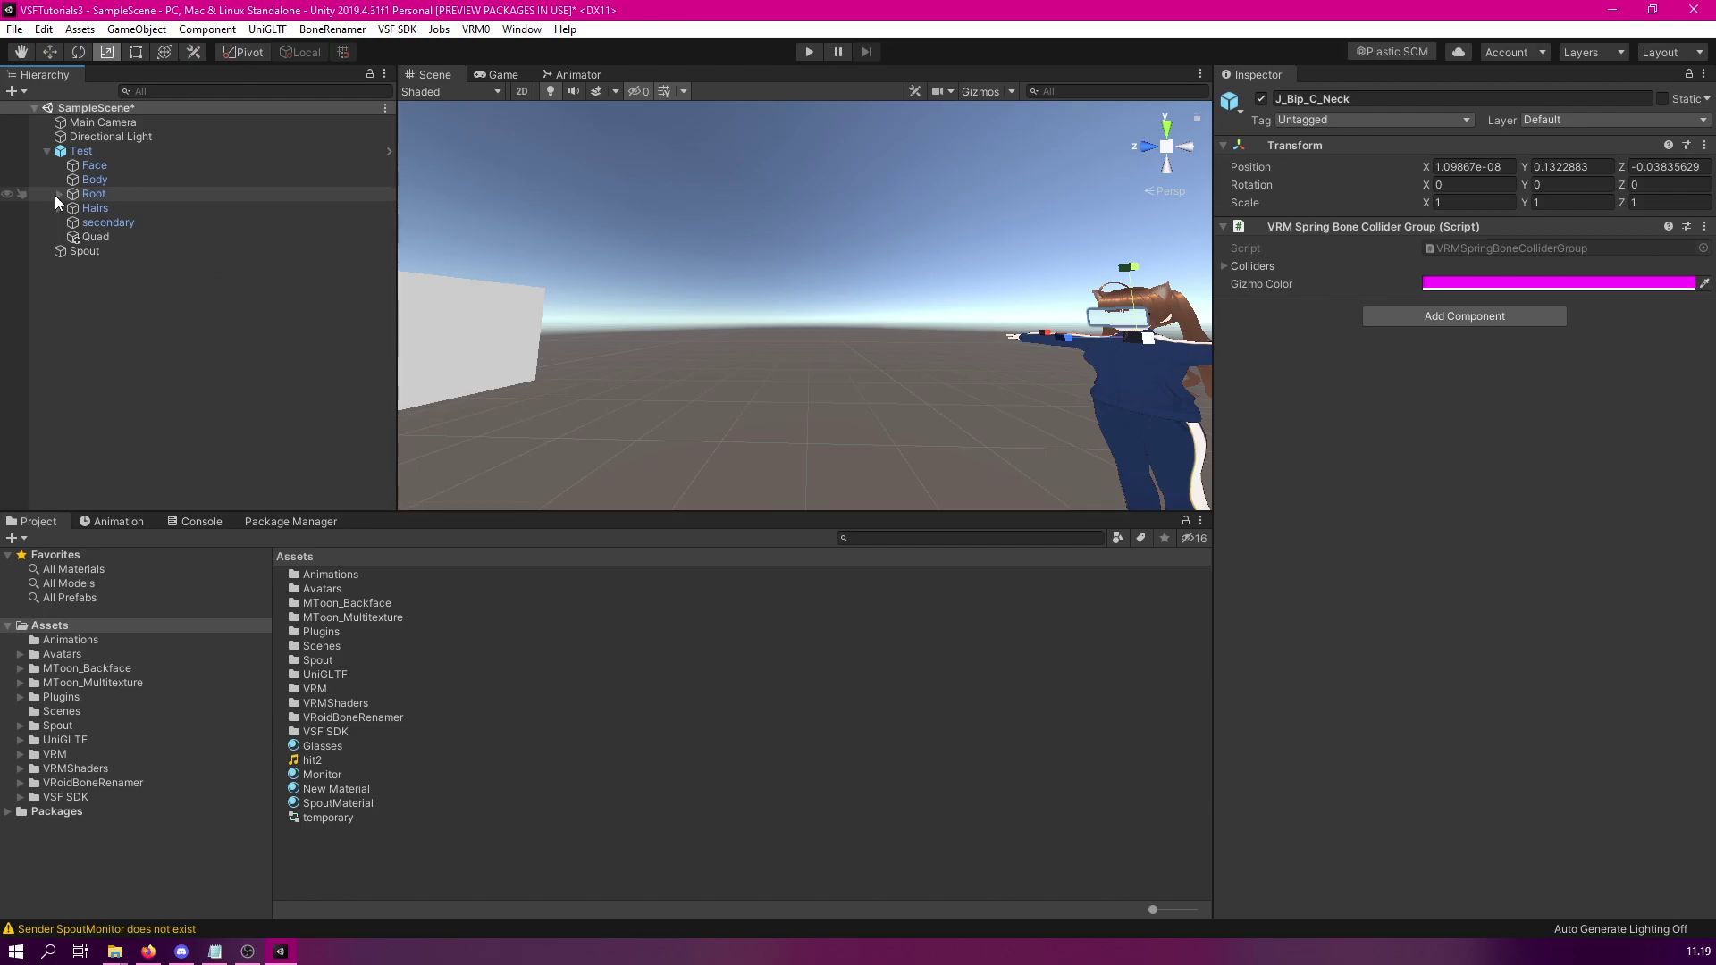
pyautogui.click(107, 150)
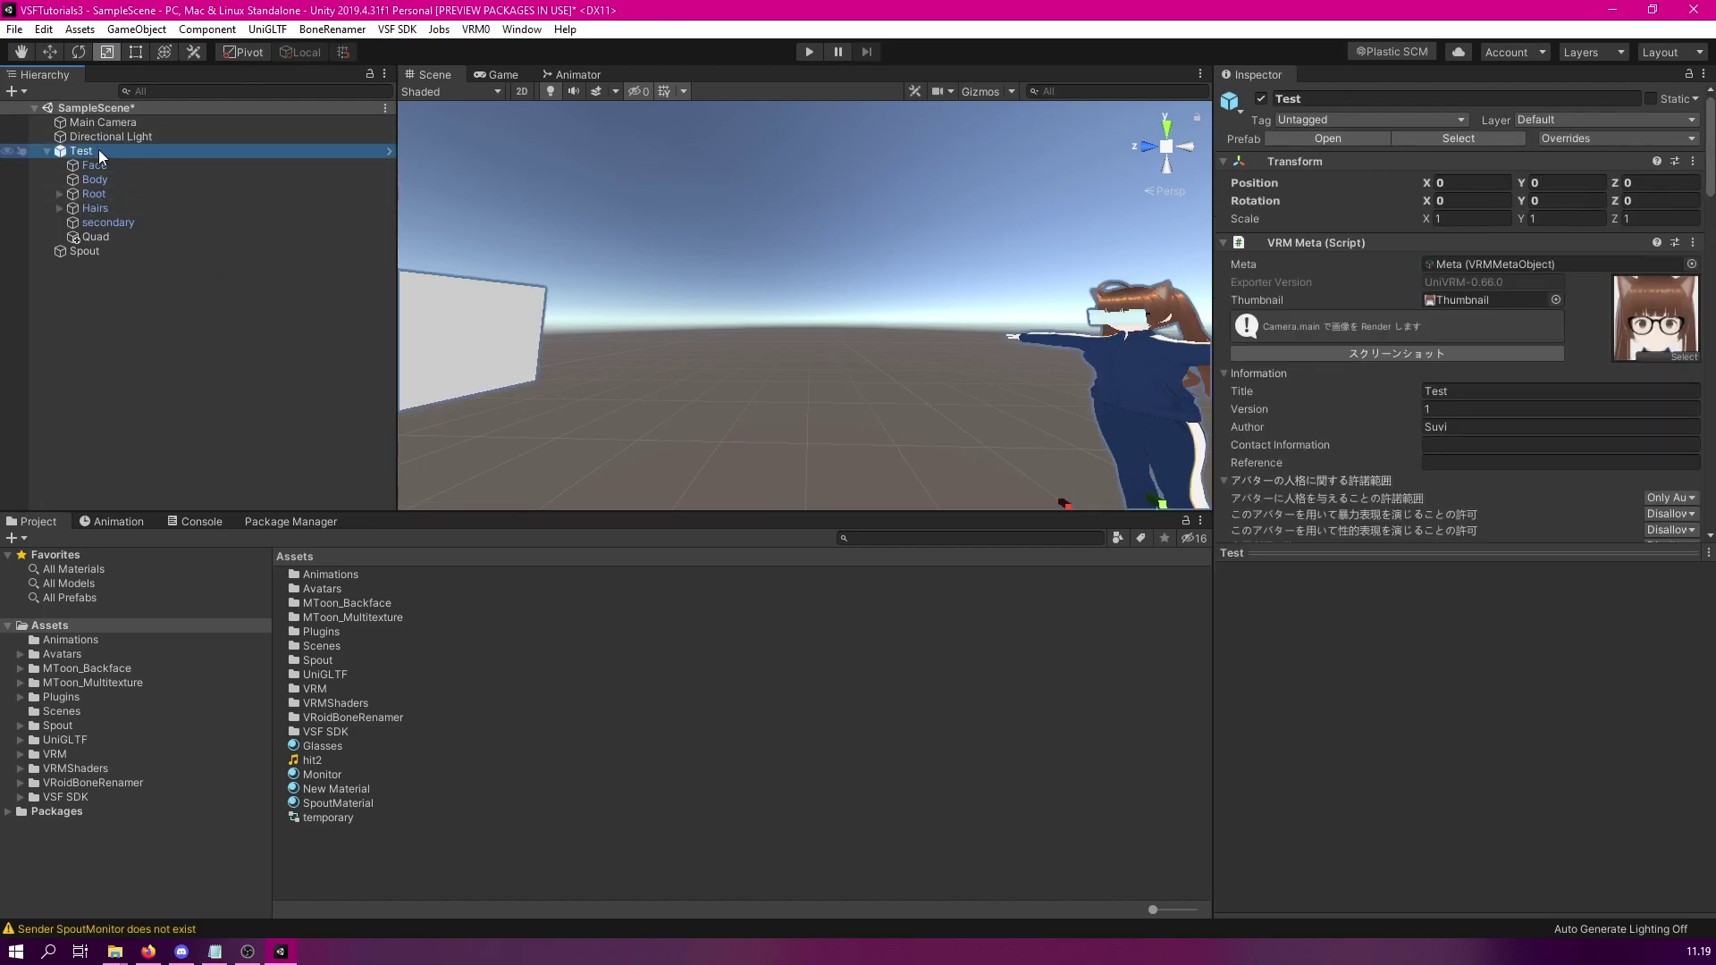
pyautogui.rightClick(99, 148)
pyautogui.moveTo(186, 470)
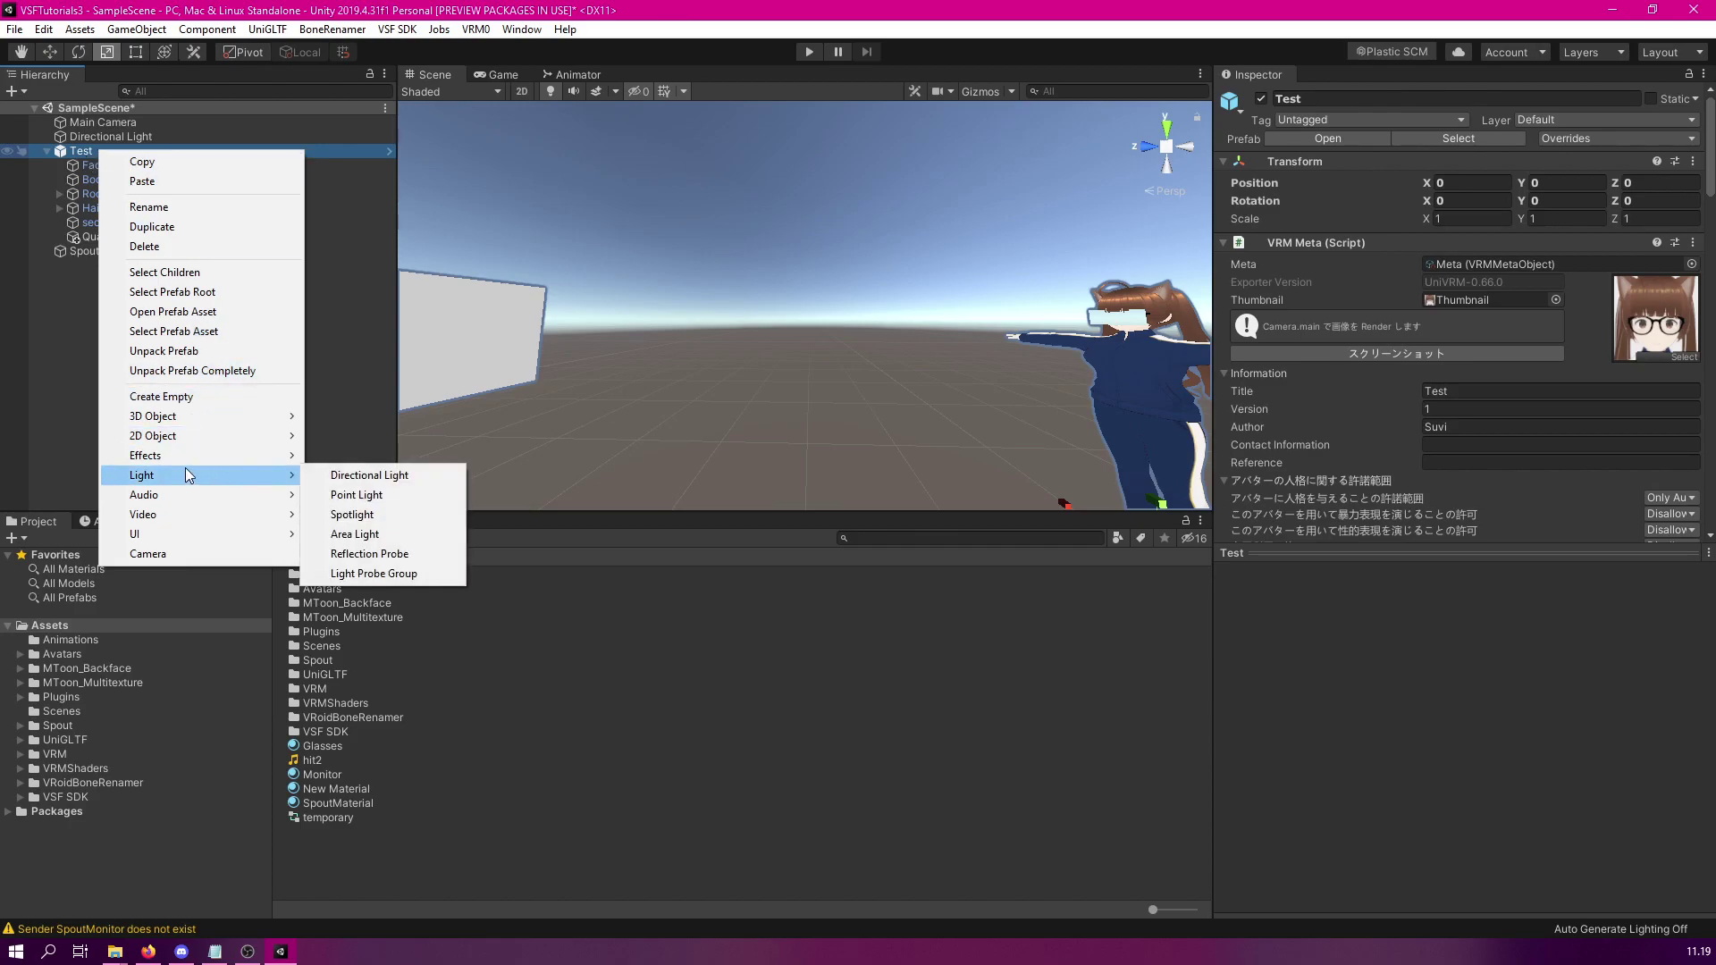
pyautogui.click(399, 555)
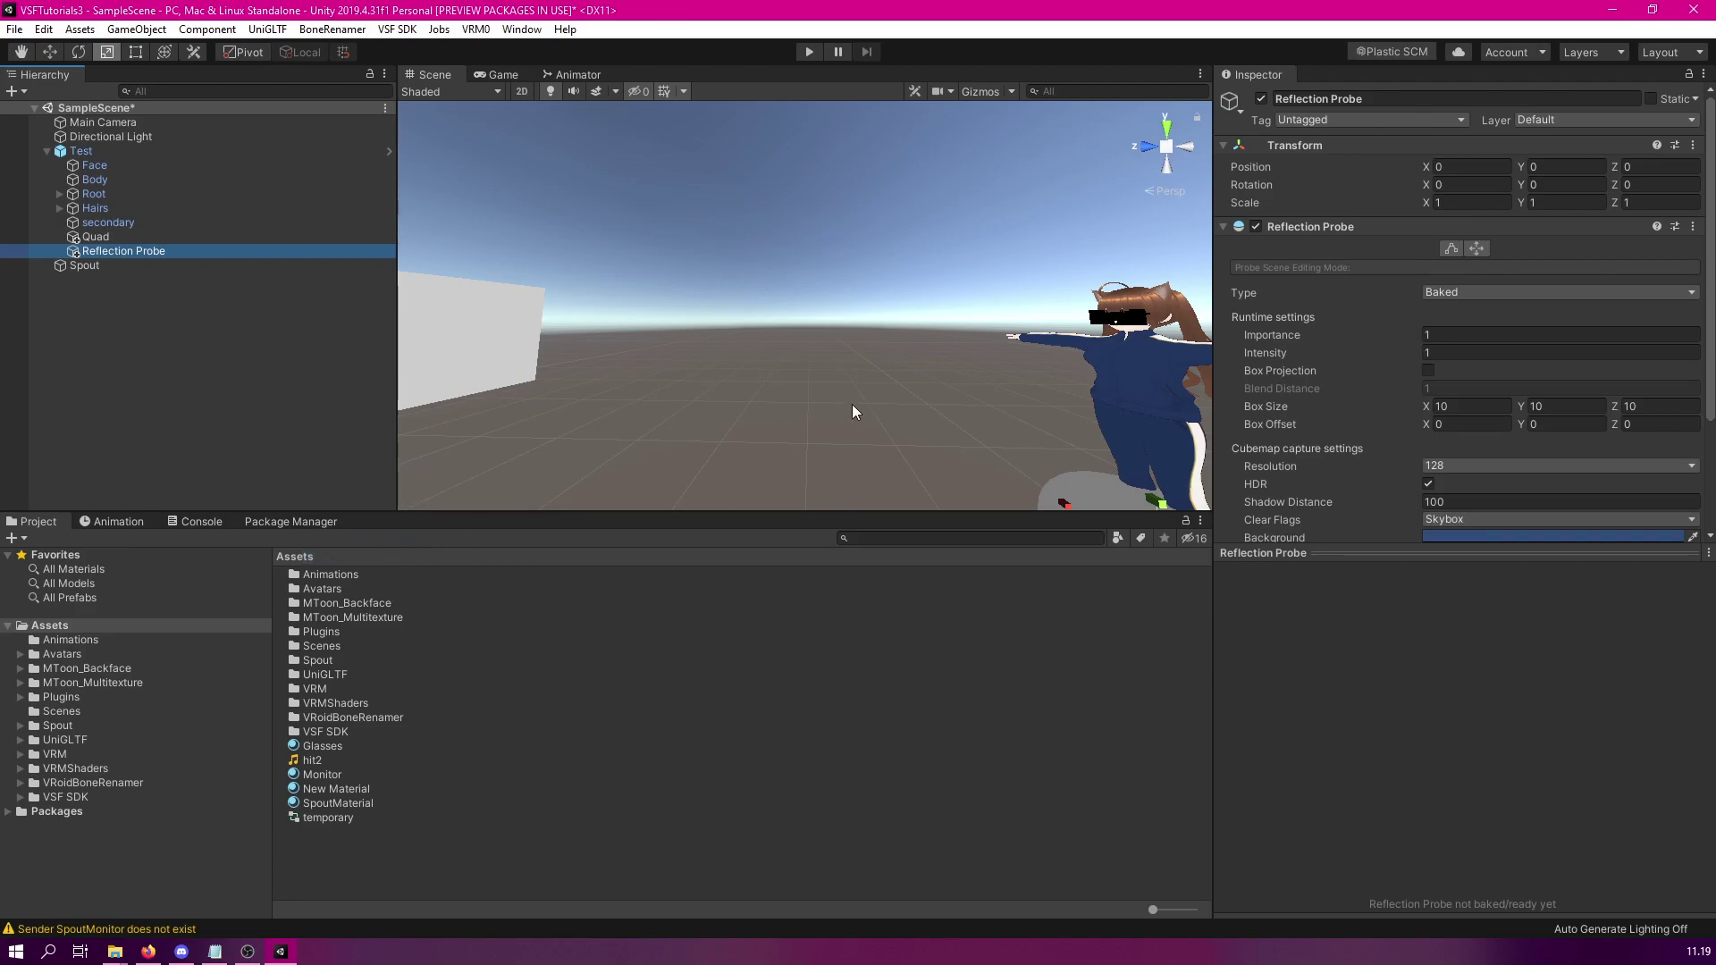
# Move the probe up in front of the avatar's face to Y 1.447, Z 0.737
pyautogui.moveTo(851, 407); pyautogui.dragTo(813, 306, button='right')
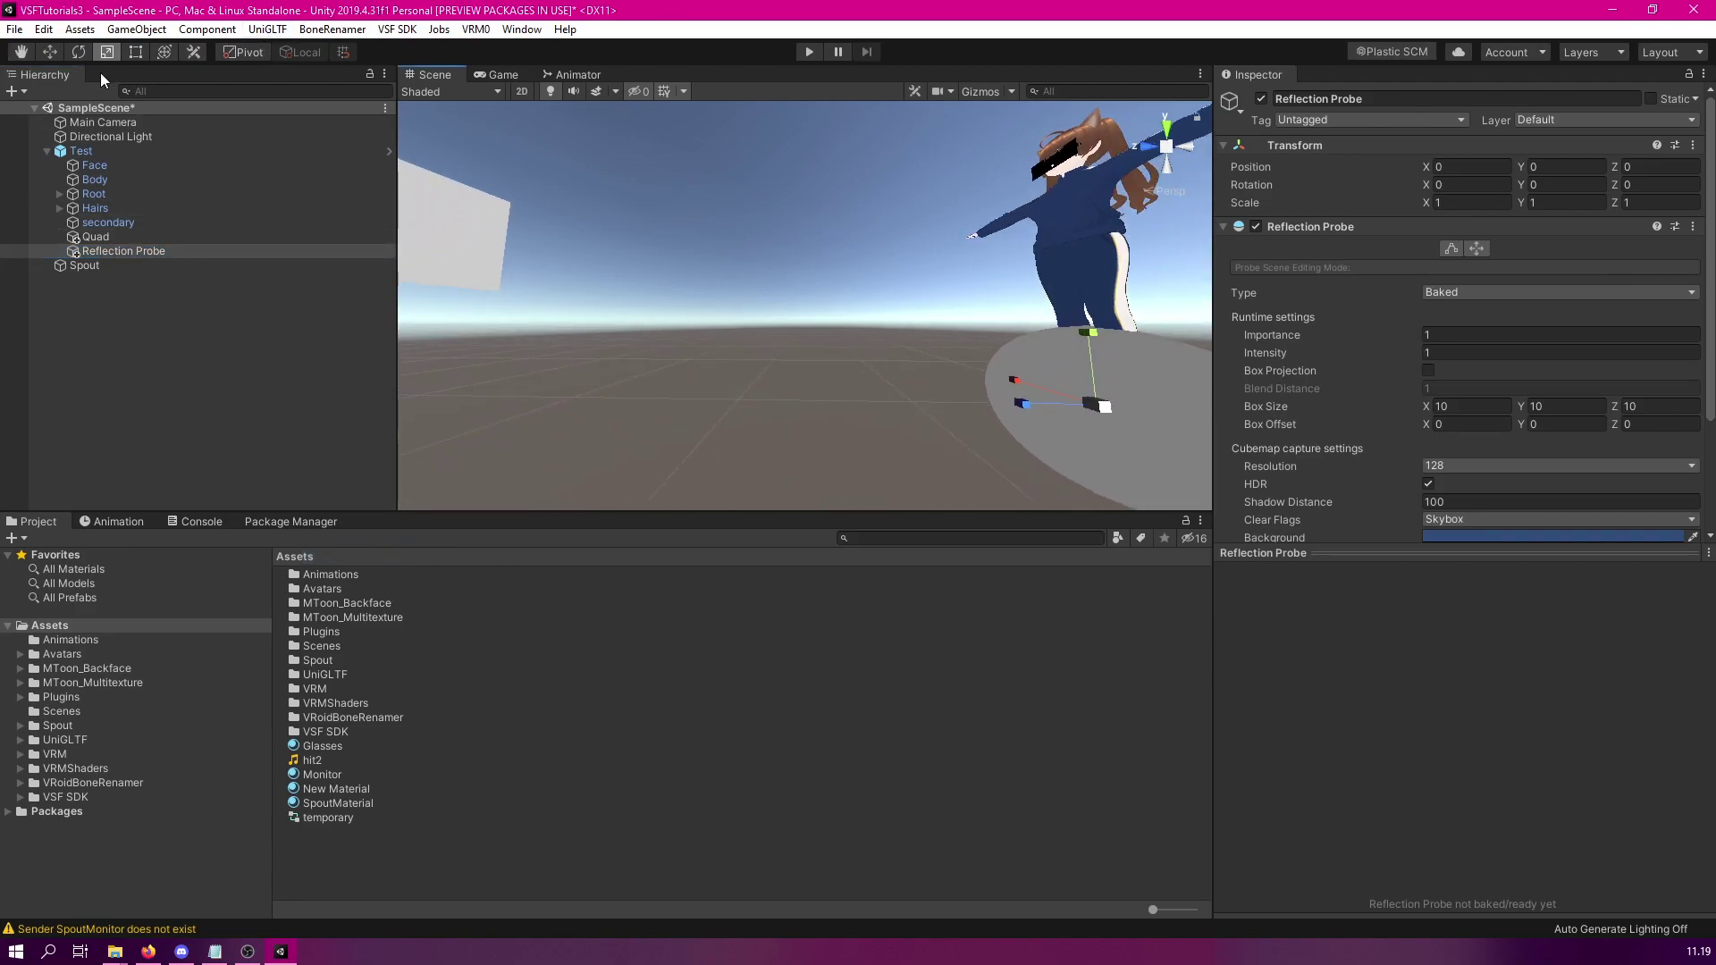
pyautogui.click(49, 52)
pyautogui.moveTo(1028, 410); pyautogui.dragTo(883, 401)
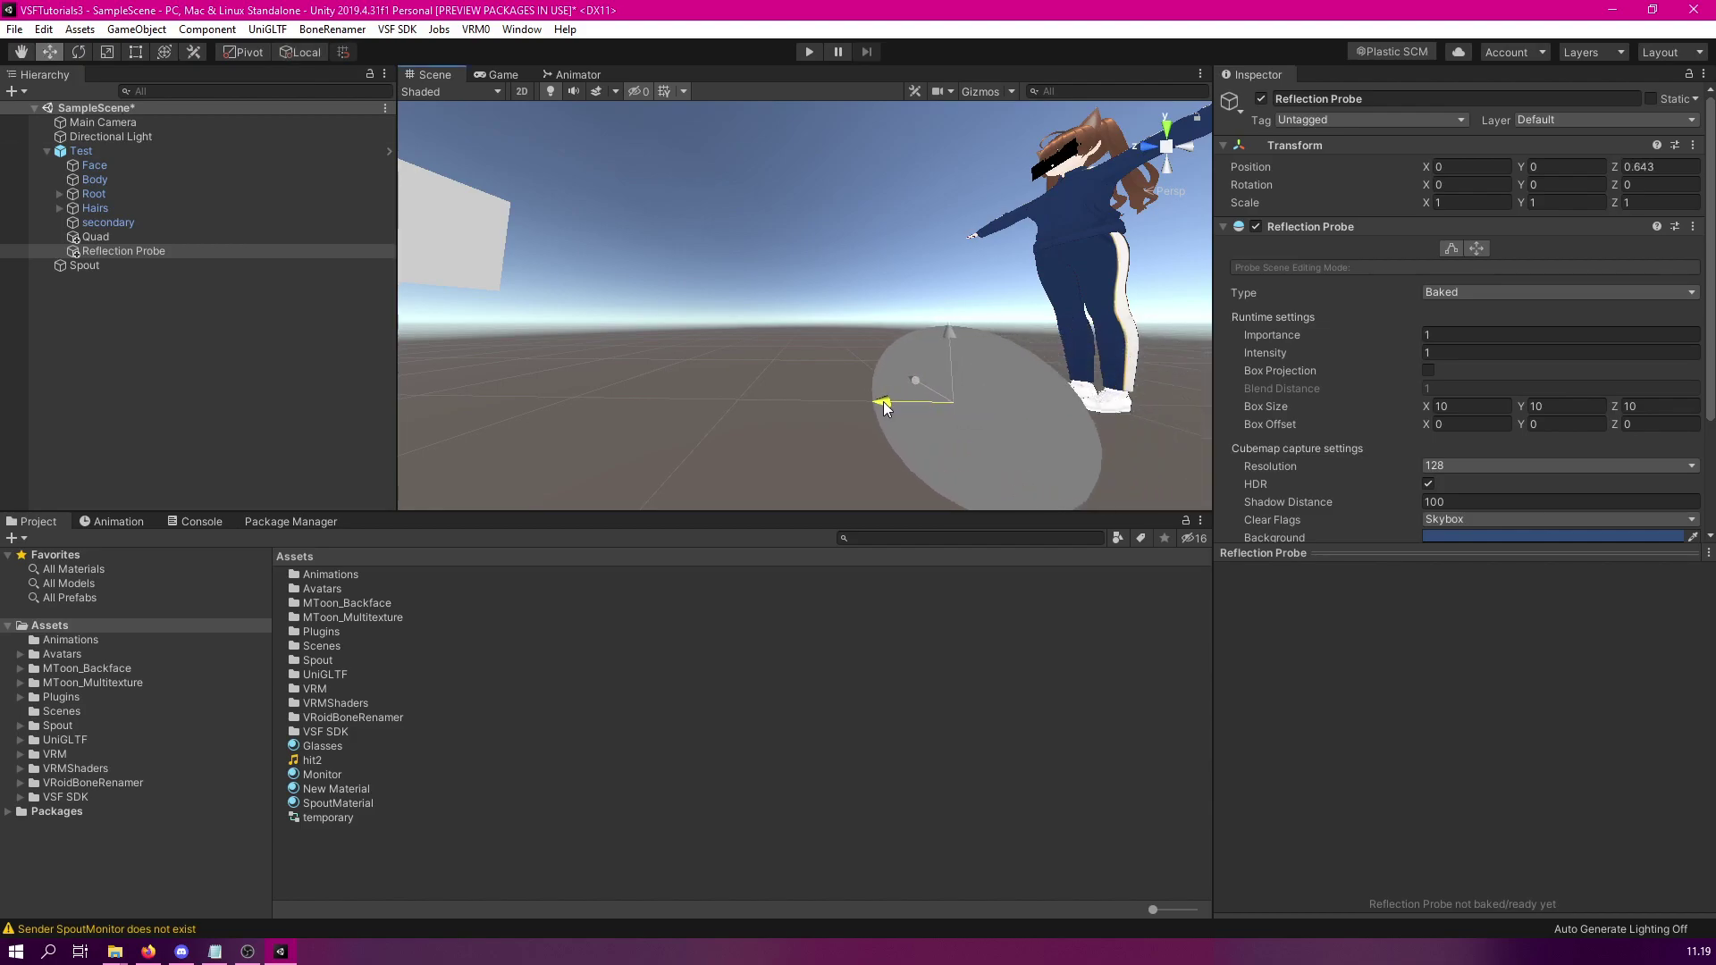
pyautogui.moveTo(914, 330); pyautogui.dragTo(944, 232)
pyautogui.moveTo(944, 232); pyautogui.dragTo(828, 330, button='right')
pyautogui.moveTo(821, 285); pyautogui.dragTo(817, 250)
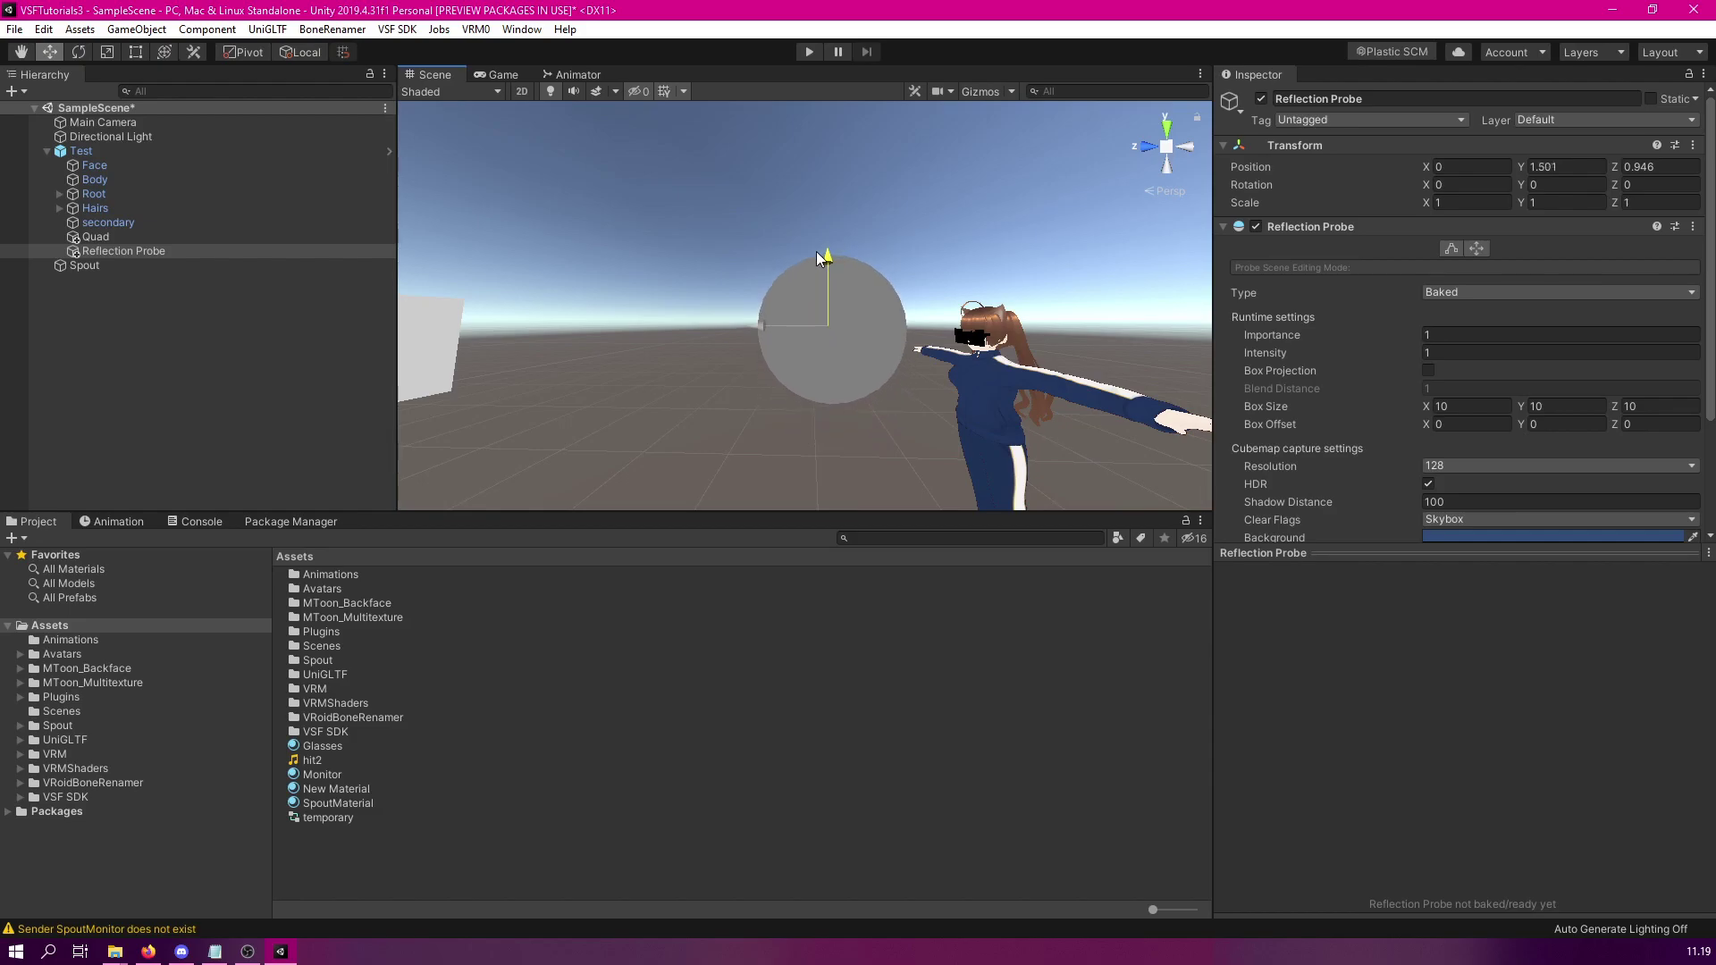
pyautogui.moveTo(763, 324); pyautogui.dragTo(797, 318)
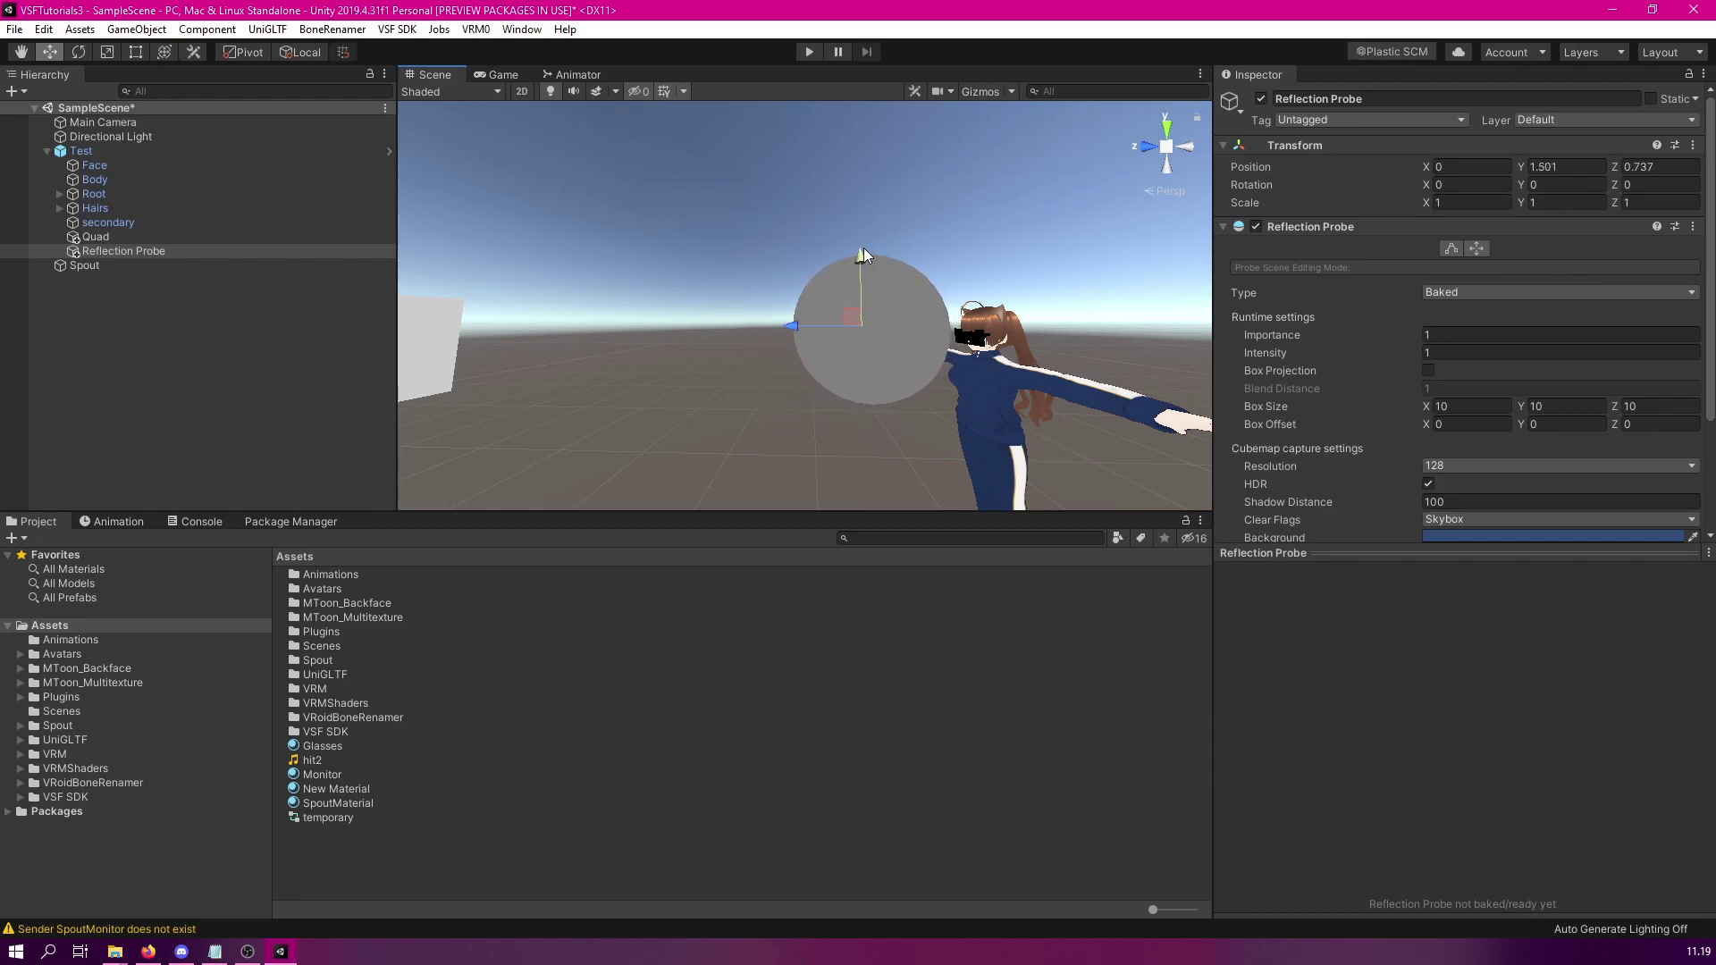
pyautogui.moveTo(863, 249); pyautogui.dragTo(864, 273)
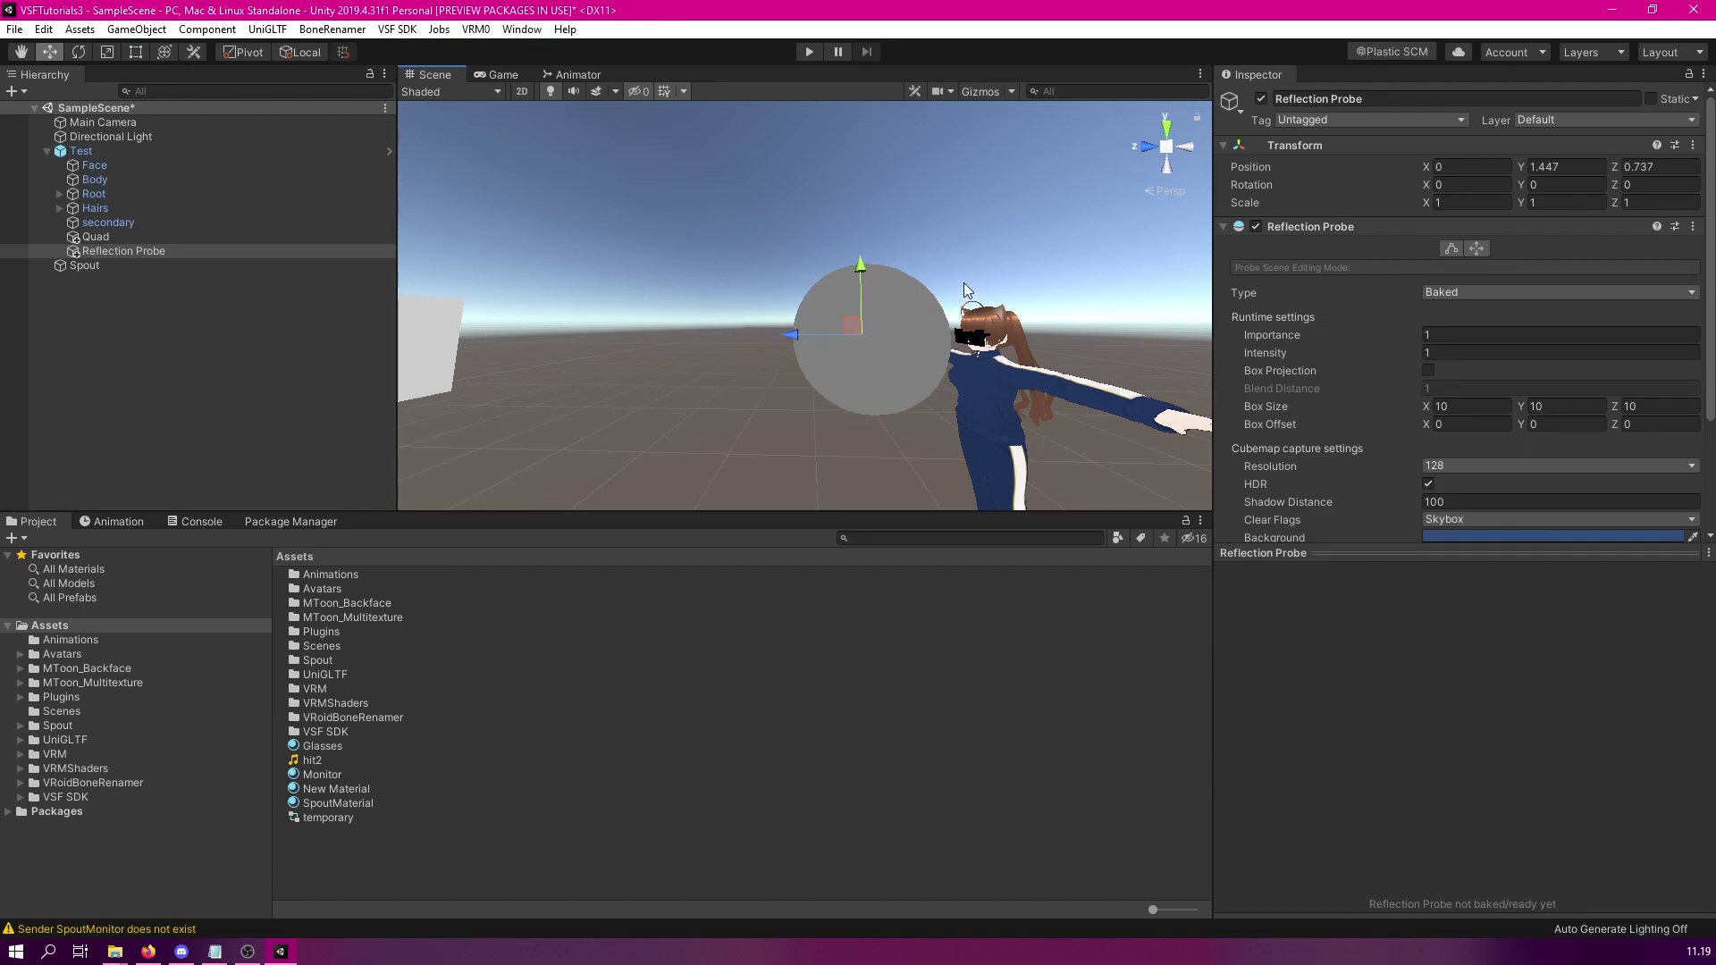
pyautogui.moveTo(1055, 311); pyautogui.dragTo(1104, 237, button='middle')
pyautogui.press('f')
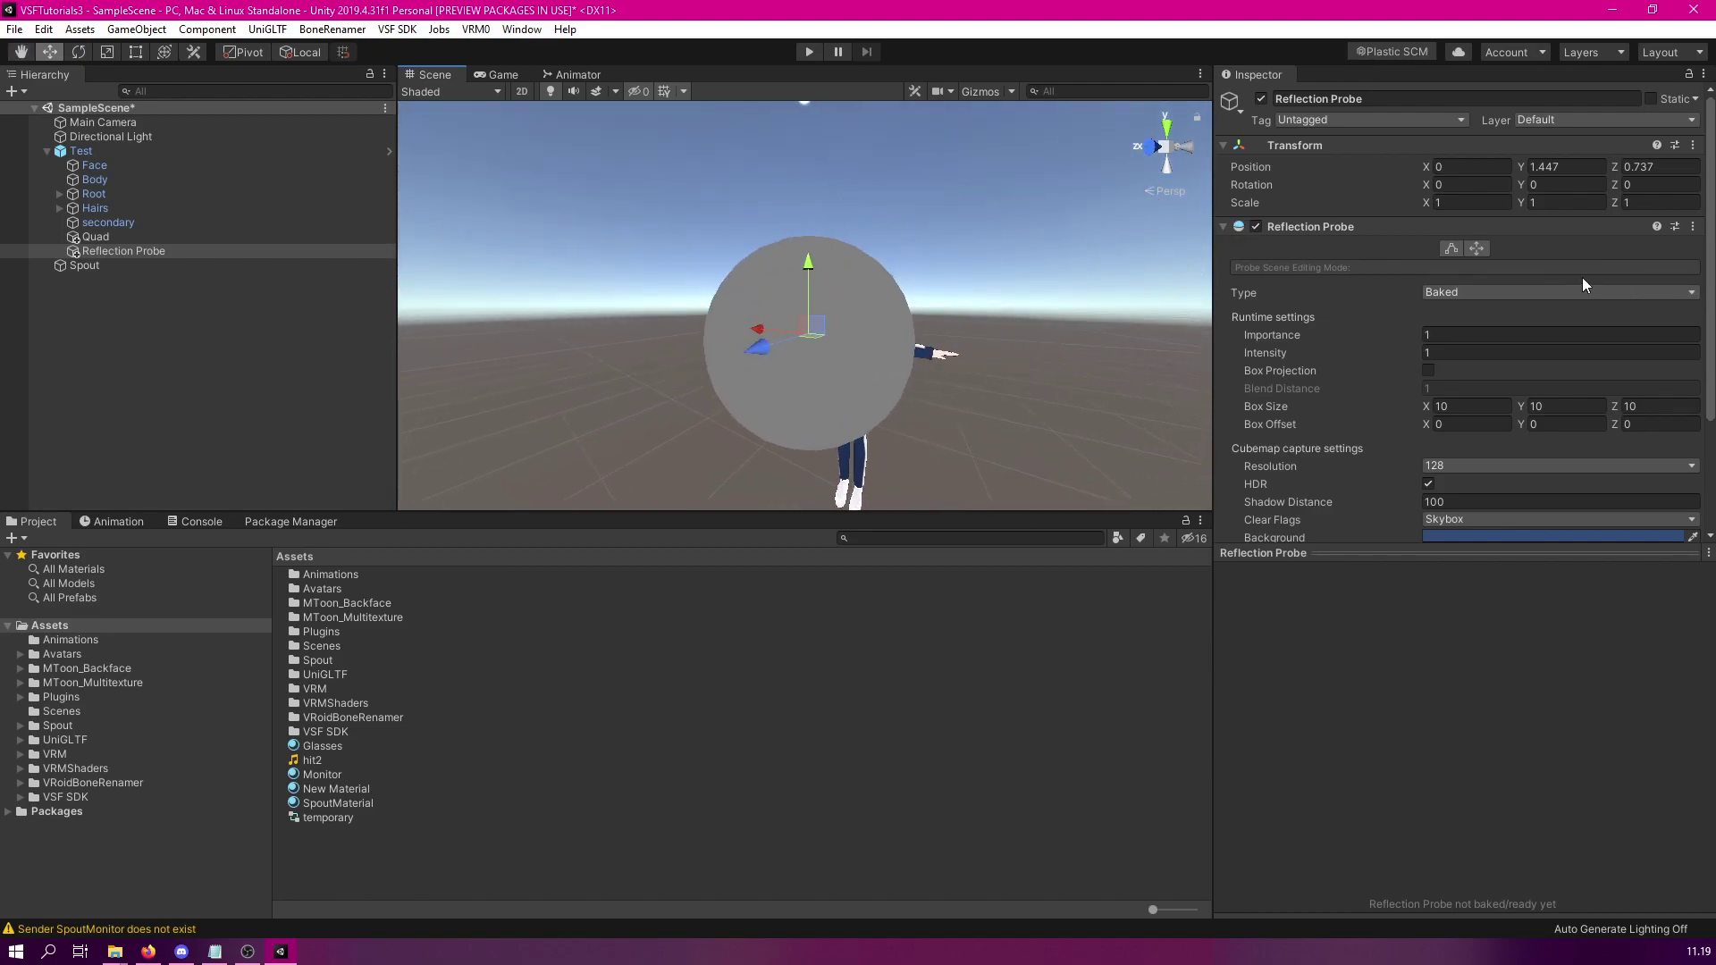
pyautogui.click(1521, 292)
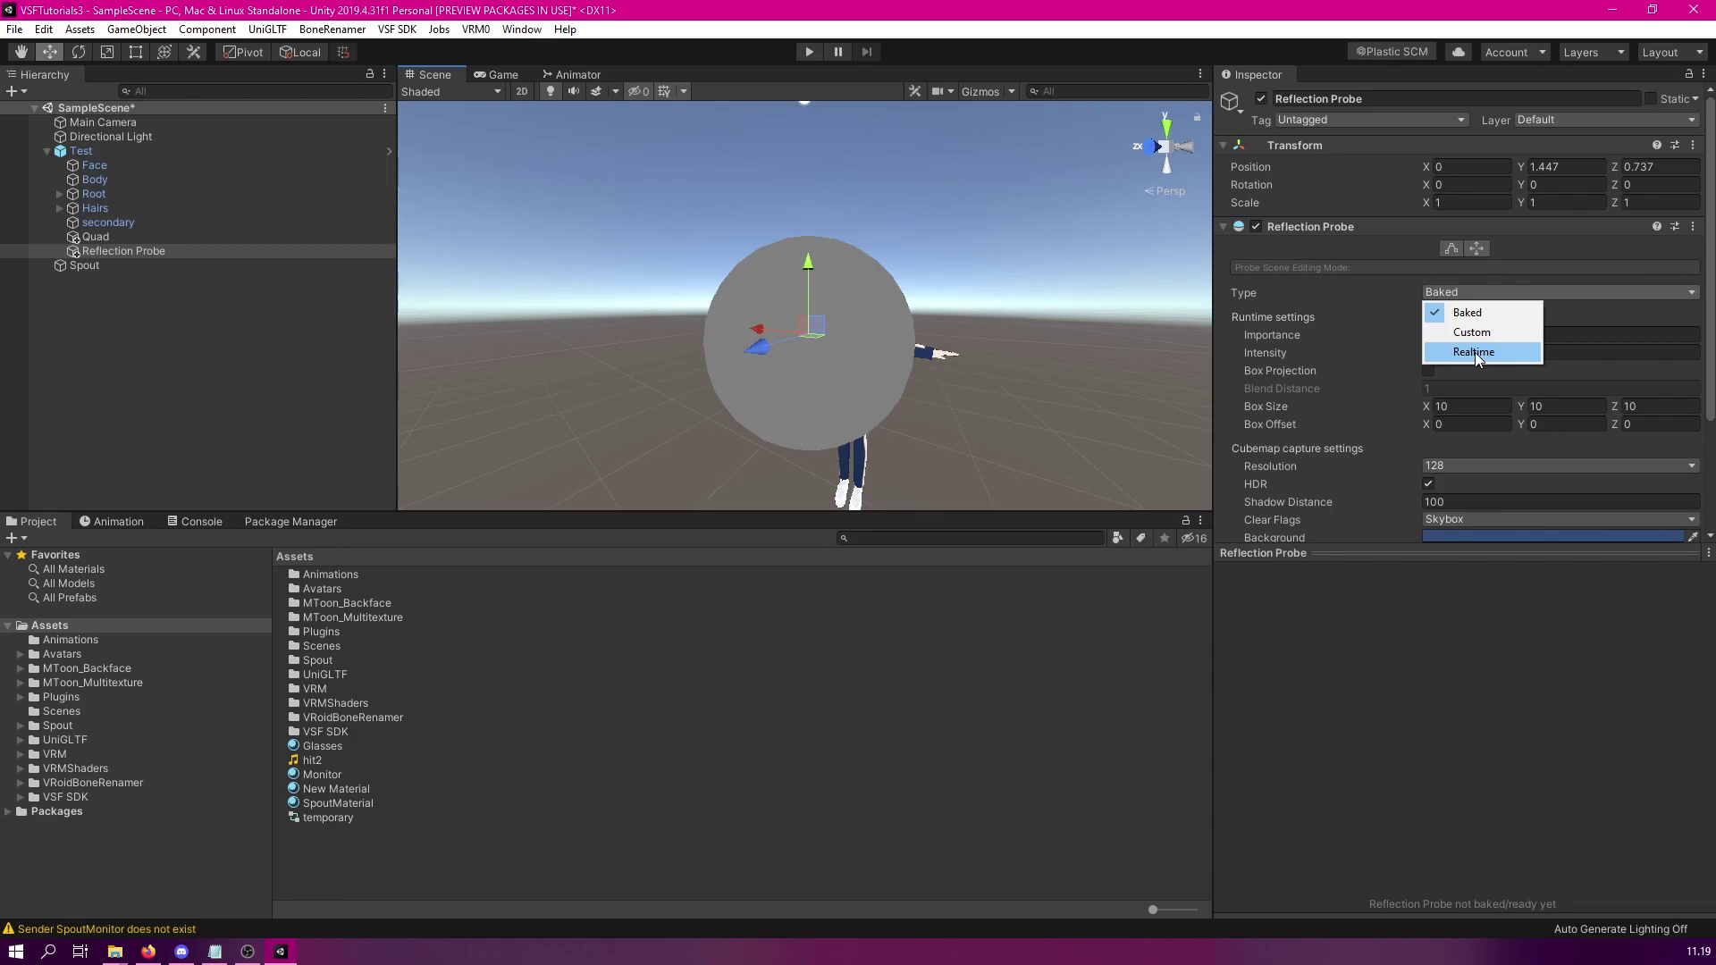
# Set the probe's Type to Realtime and Refresh Mode to Every frame, then inspect its preview sphere
pyautogui.click(1474, 352)
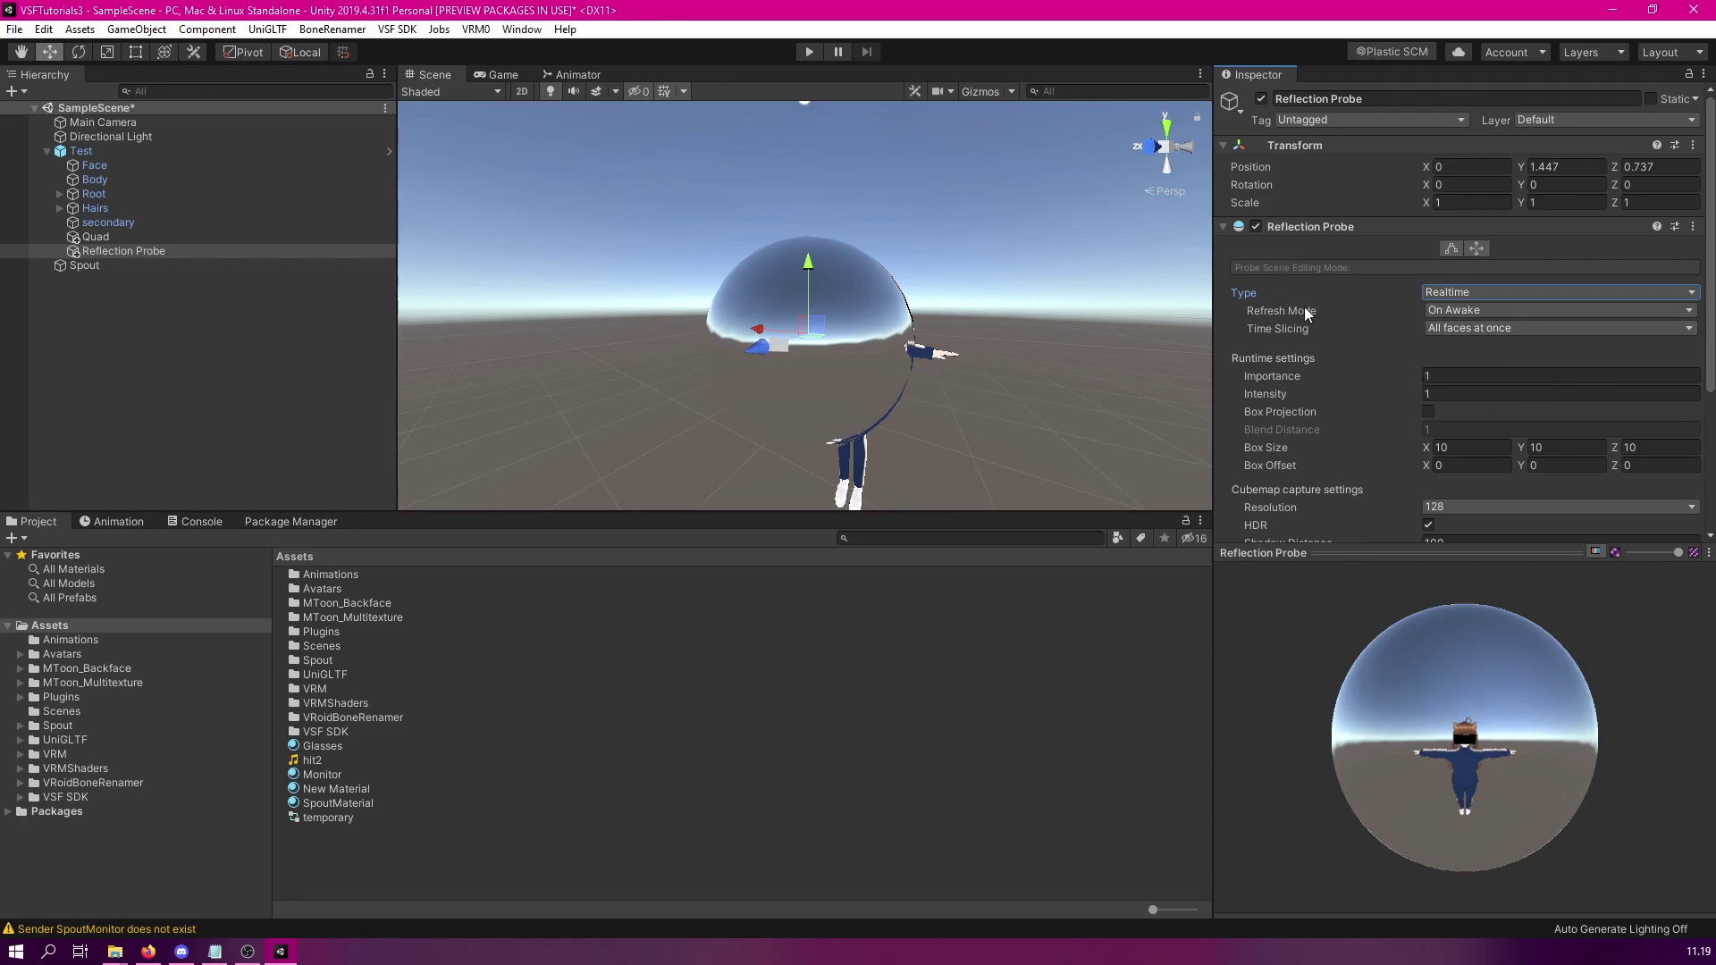
pyautogui.click(1488, 308)
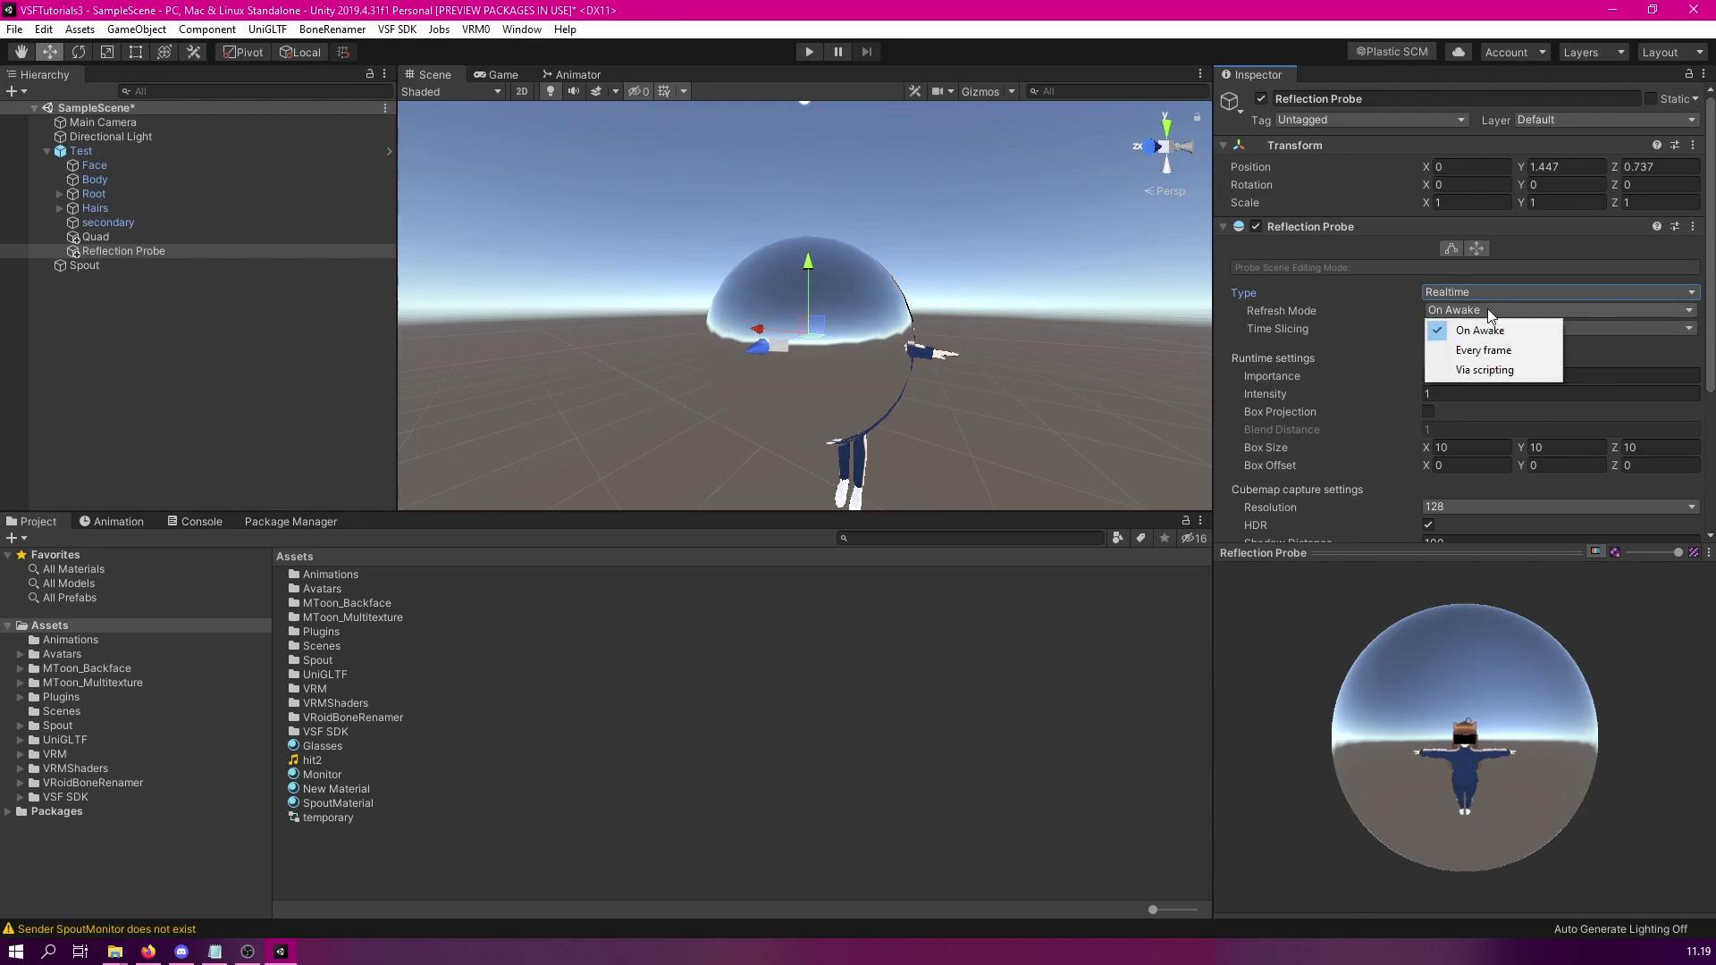
pyautogui.click(1490, 352)
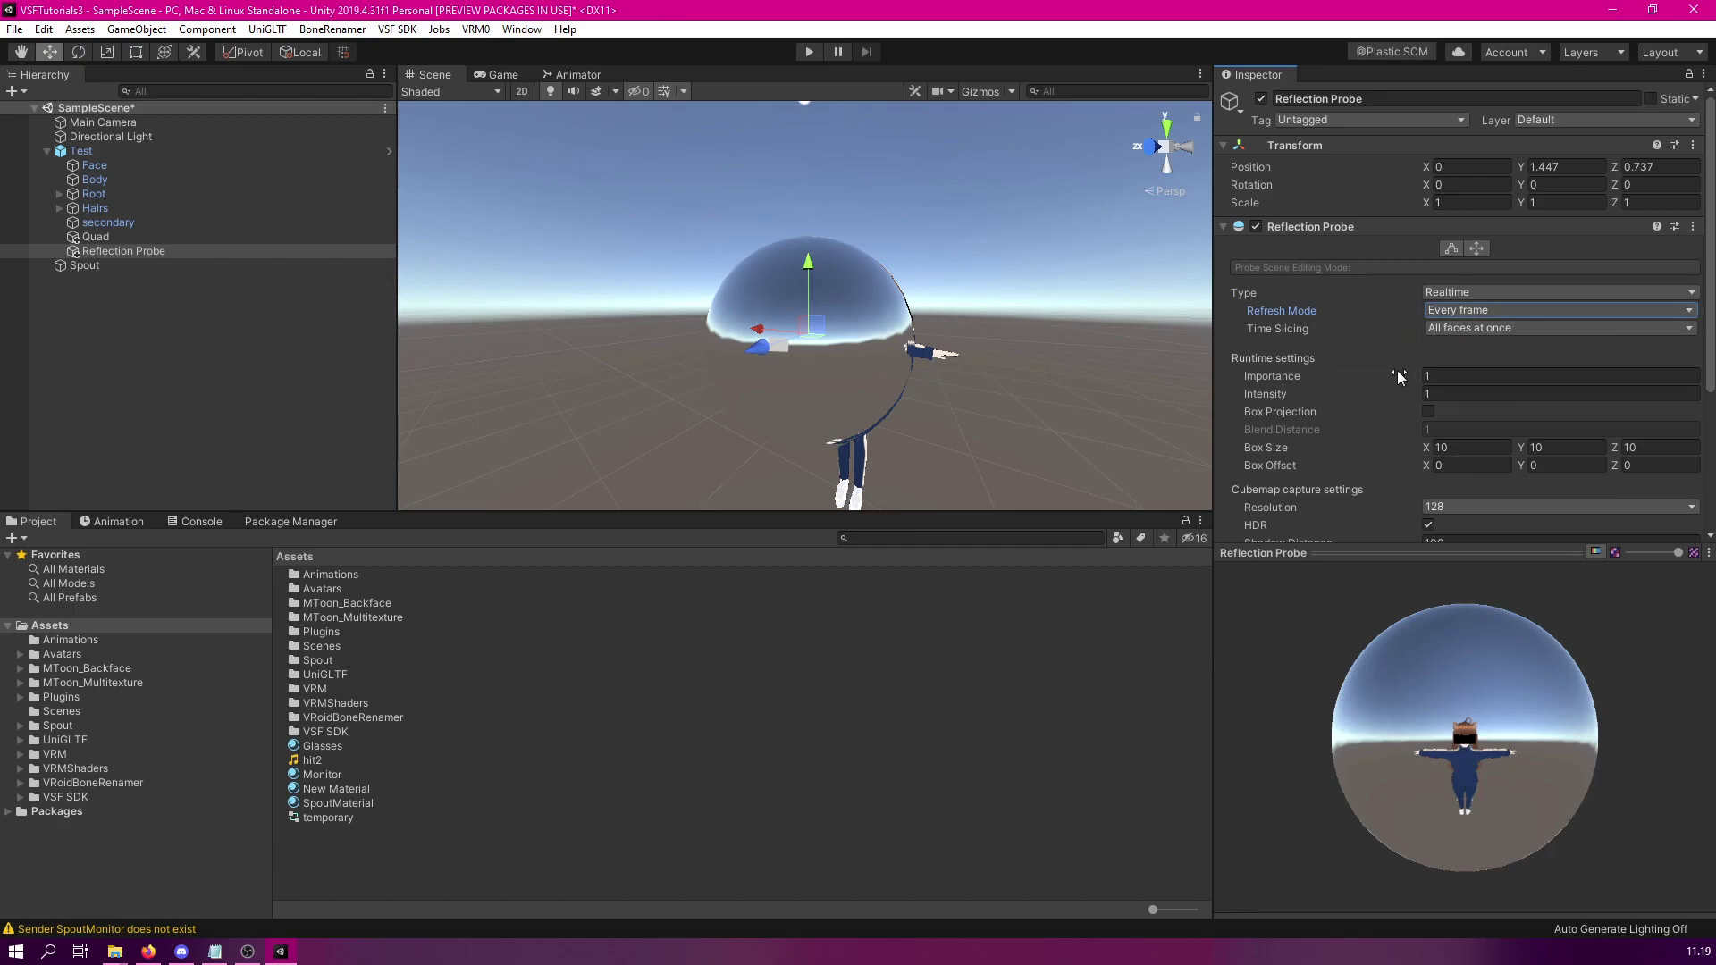
pyautogui.scroll(-3, 1350, 357)
pyautogui.moveTo(1530, 683); pyautogui.dragTo(1176, 658)
pyautogui.moveTo(1539, 725); pyautogui.dragTo(1295, 561)
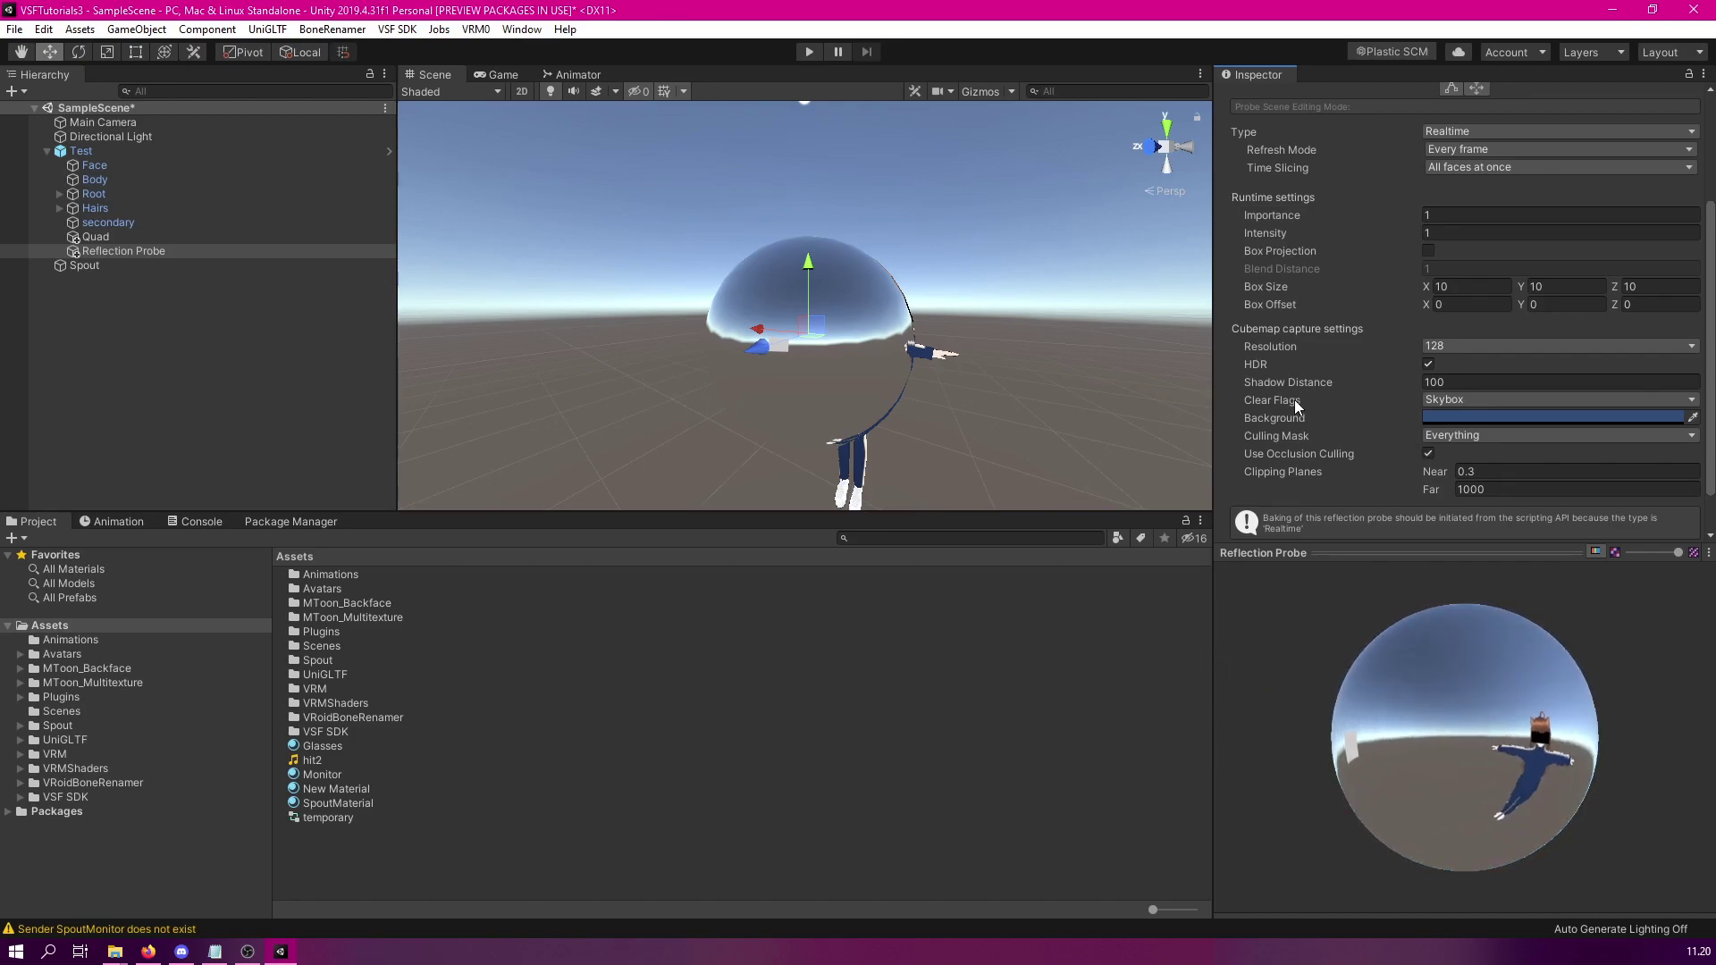
pyautogui.scroll(-2, 1294, 400)
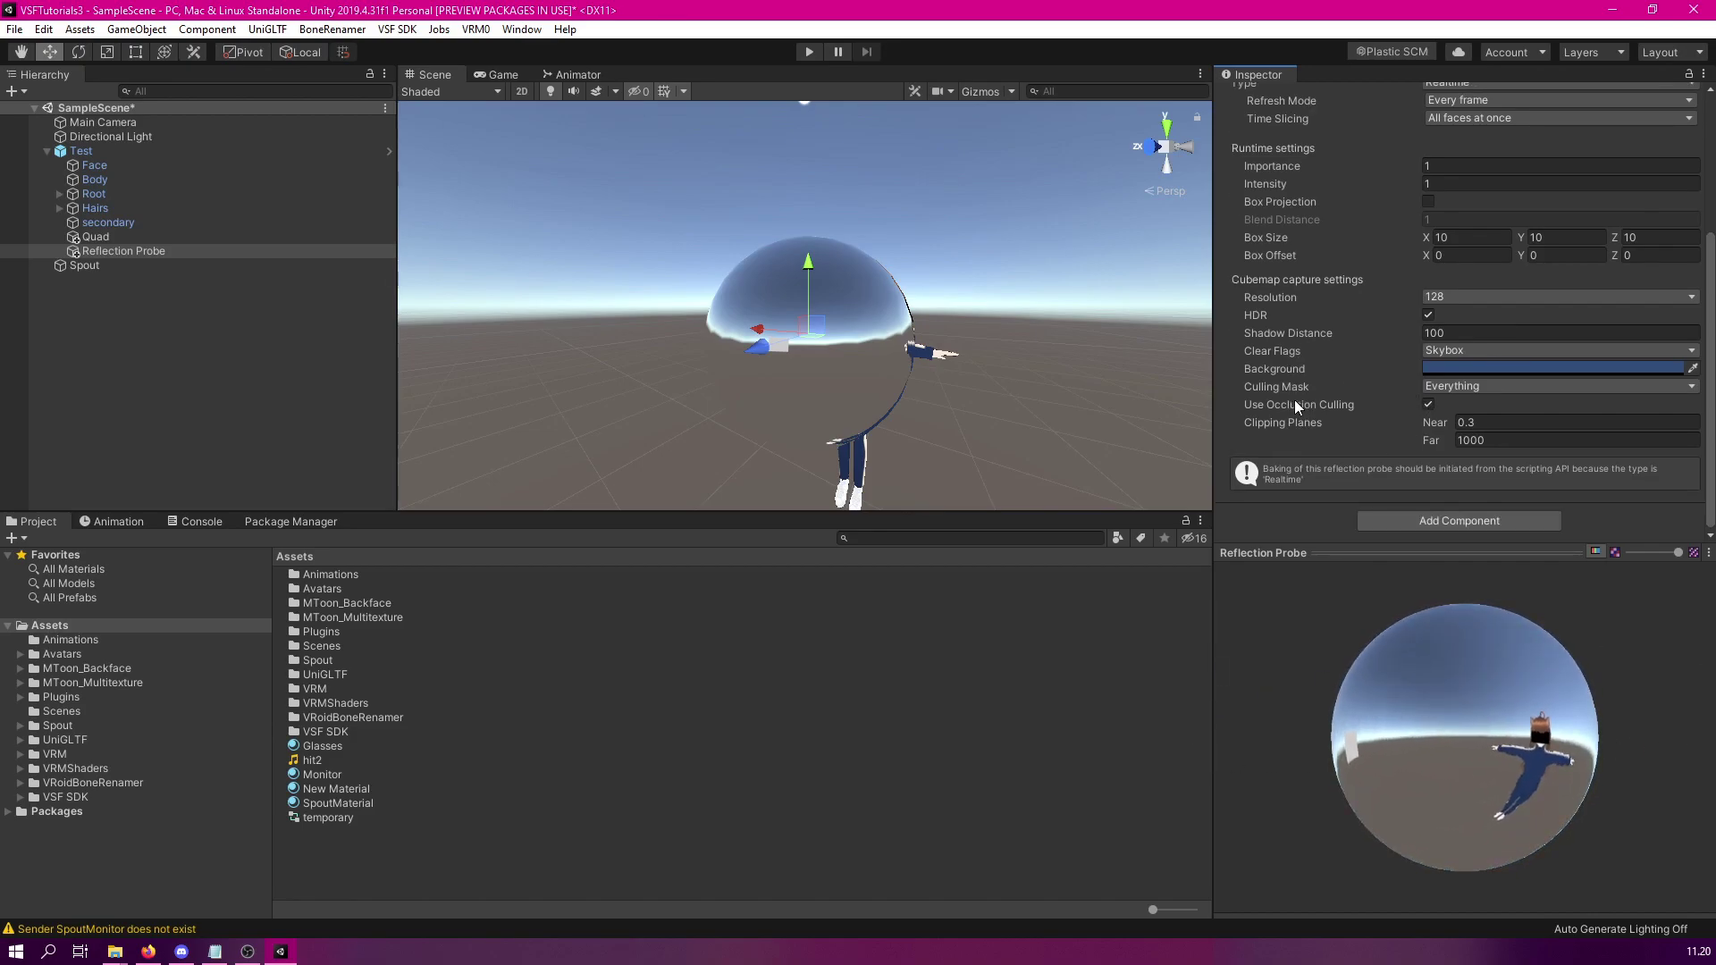
# Set the probe's Clear Flags to Solid Color with a black background
pyautogui.click(1471, 351)
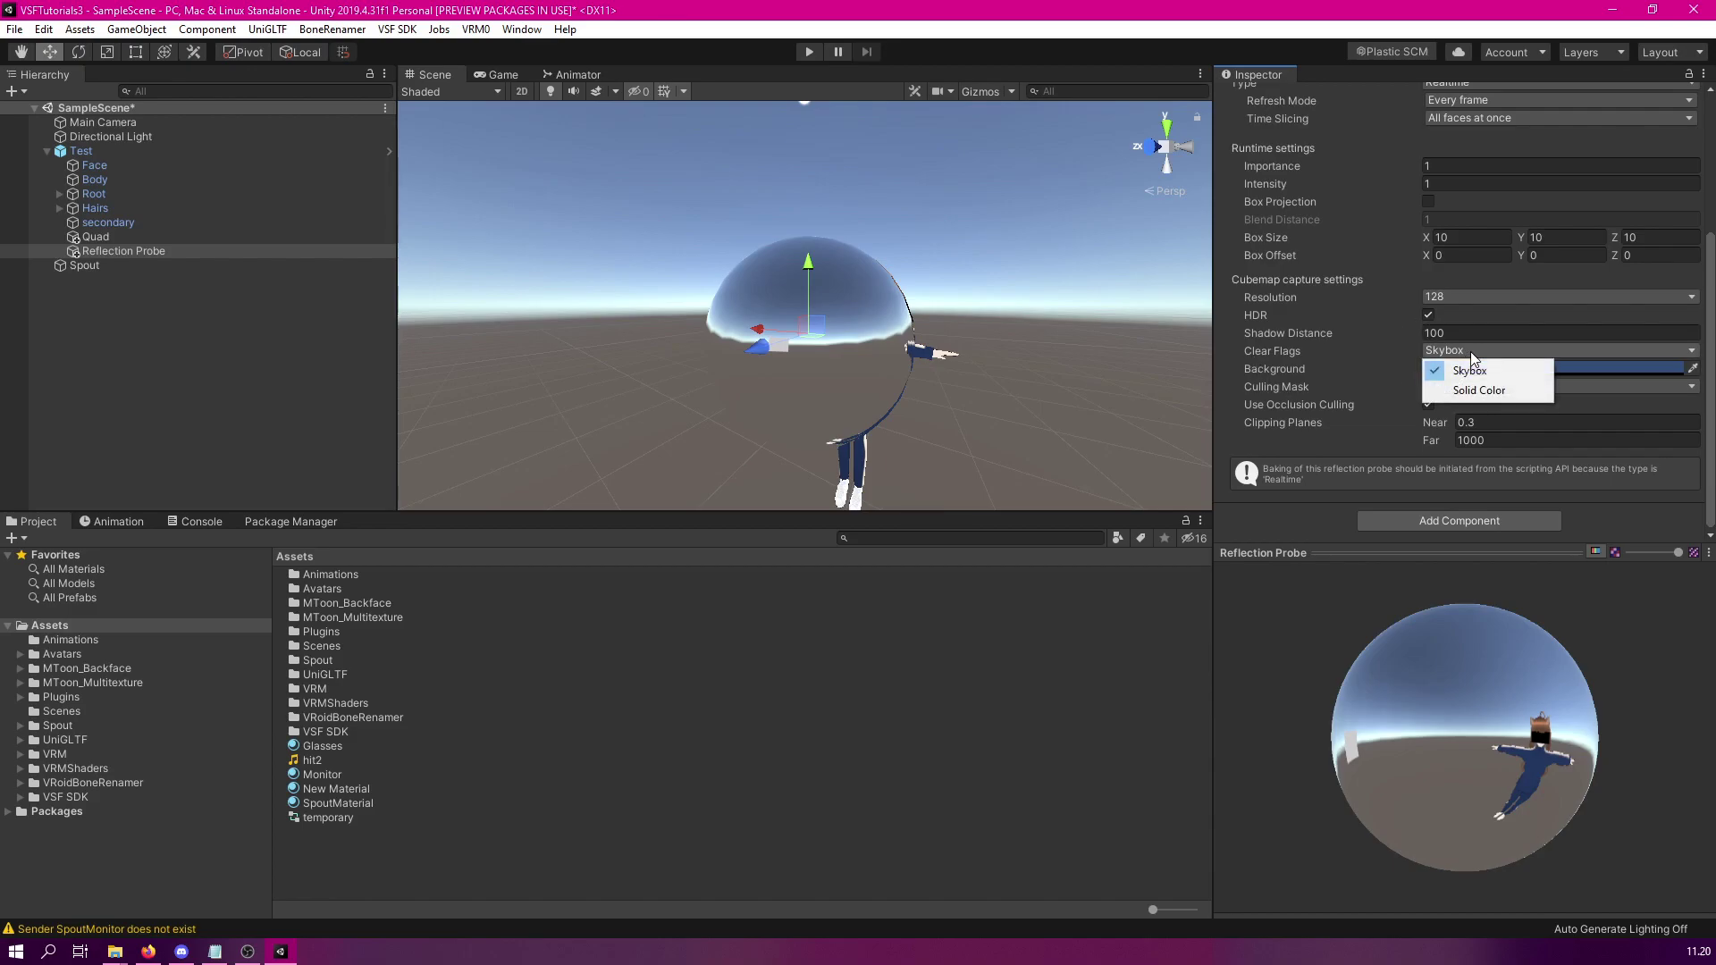
pyautogui.click(1472, 388)
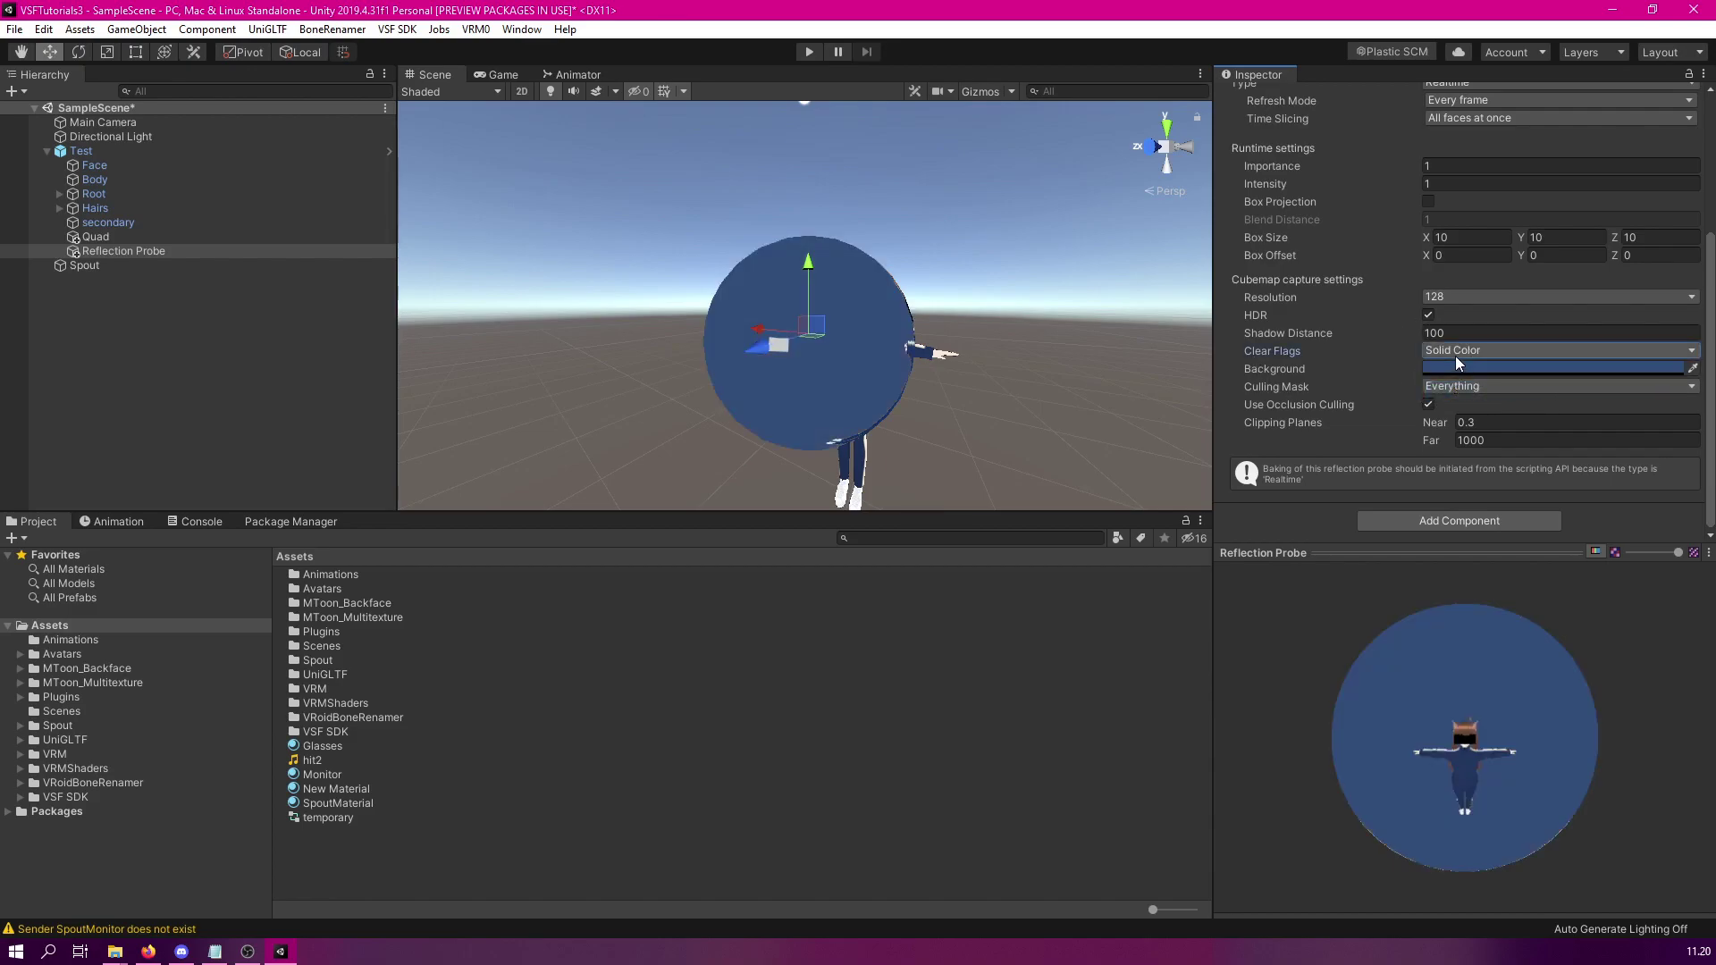
pyautogui.click(1462, 368)
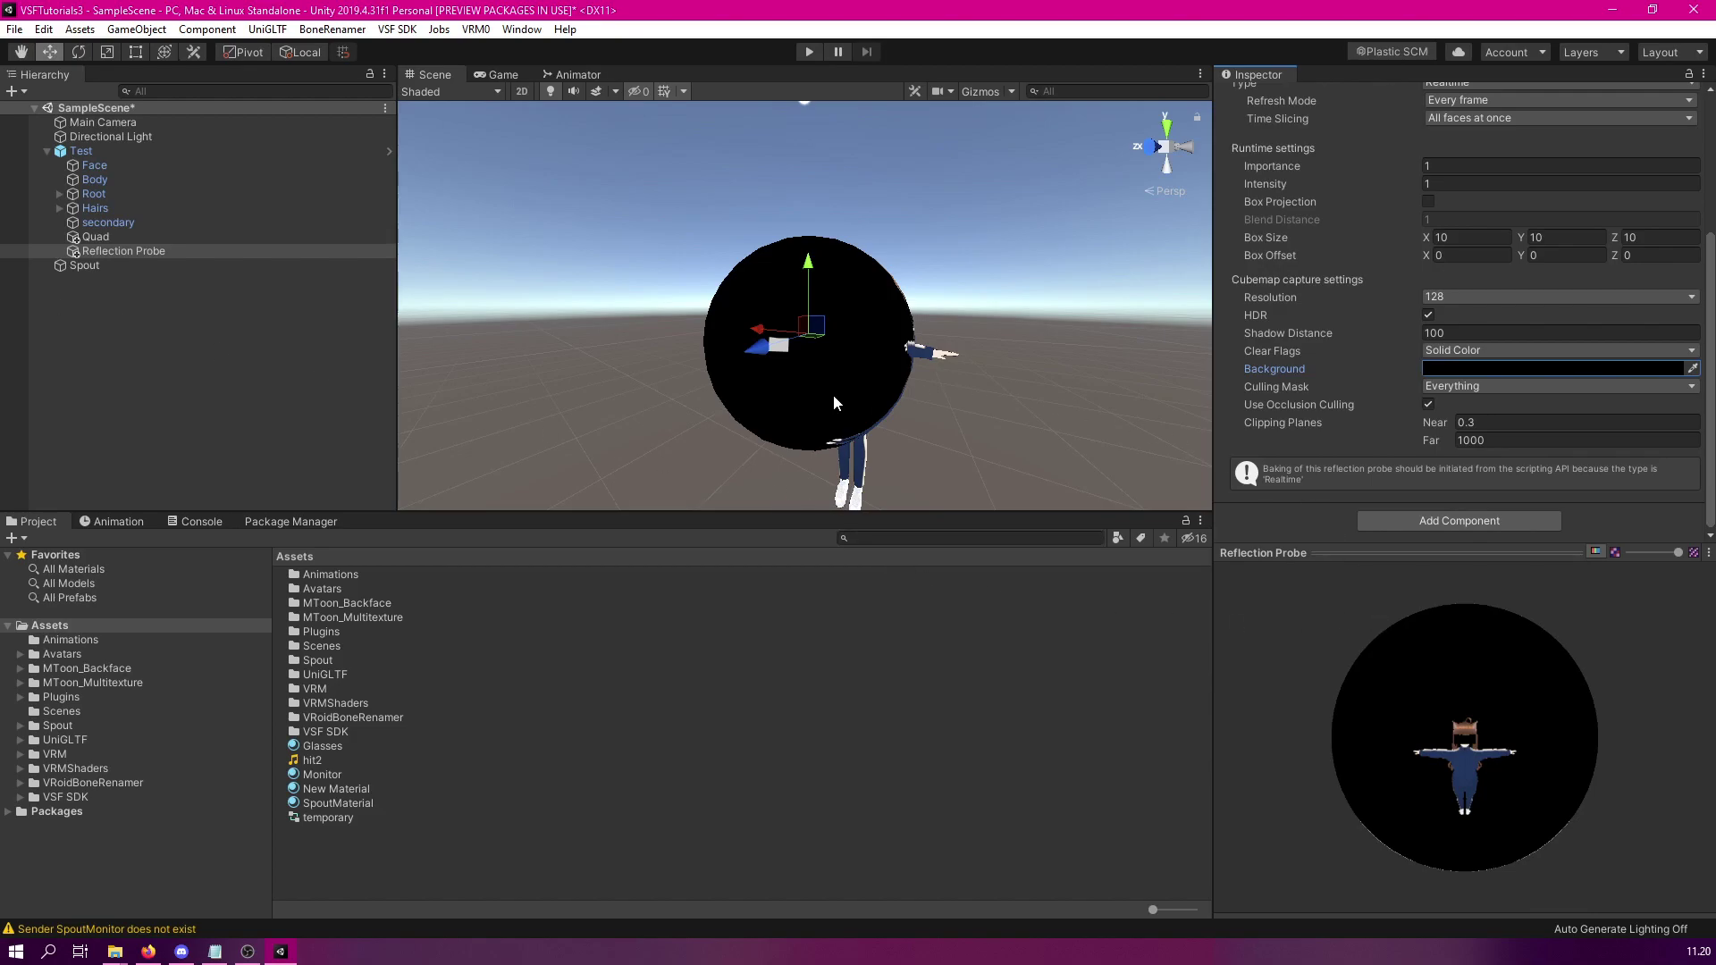
# Orbit and pan the Scene view from the probe sphere over to the monitor quad and back
pyautogui.moveTo(884, 286); pyautogui.dragTo(540, 248, button='right')
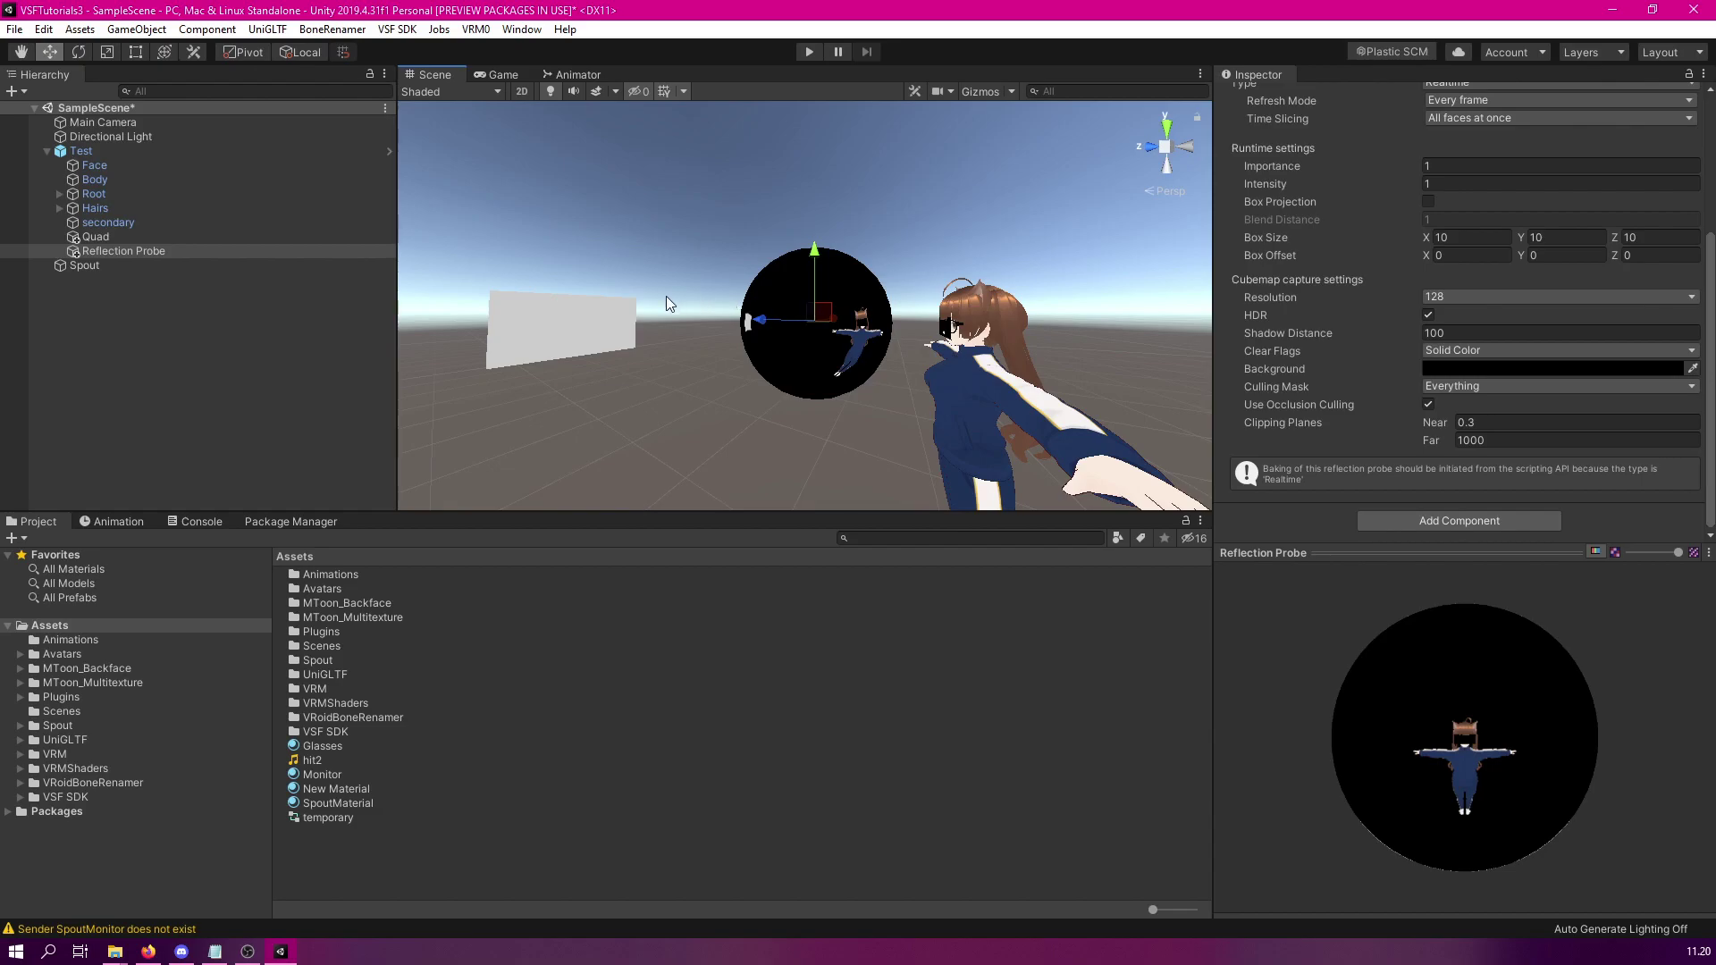
pyautogui.moveTo(812, 293); pyautogui.dragTo(947, 298, button='right')
pyautogui.moveTo(948, 298); pyautogui.dragTo(1256, 284, button='middle')
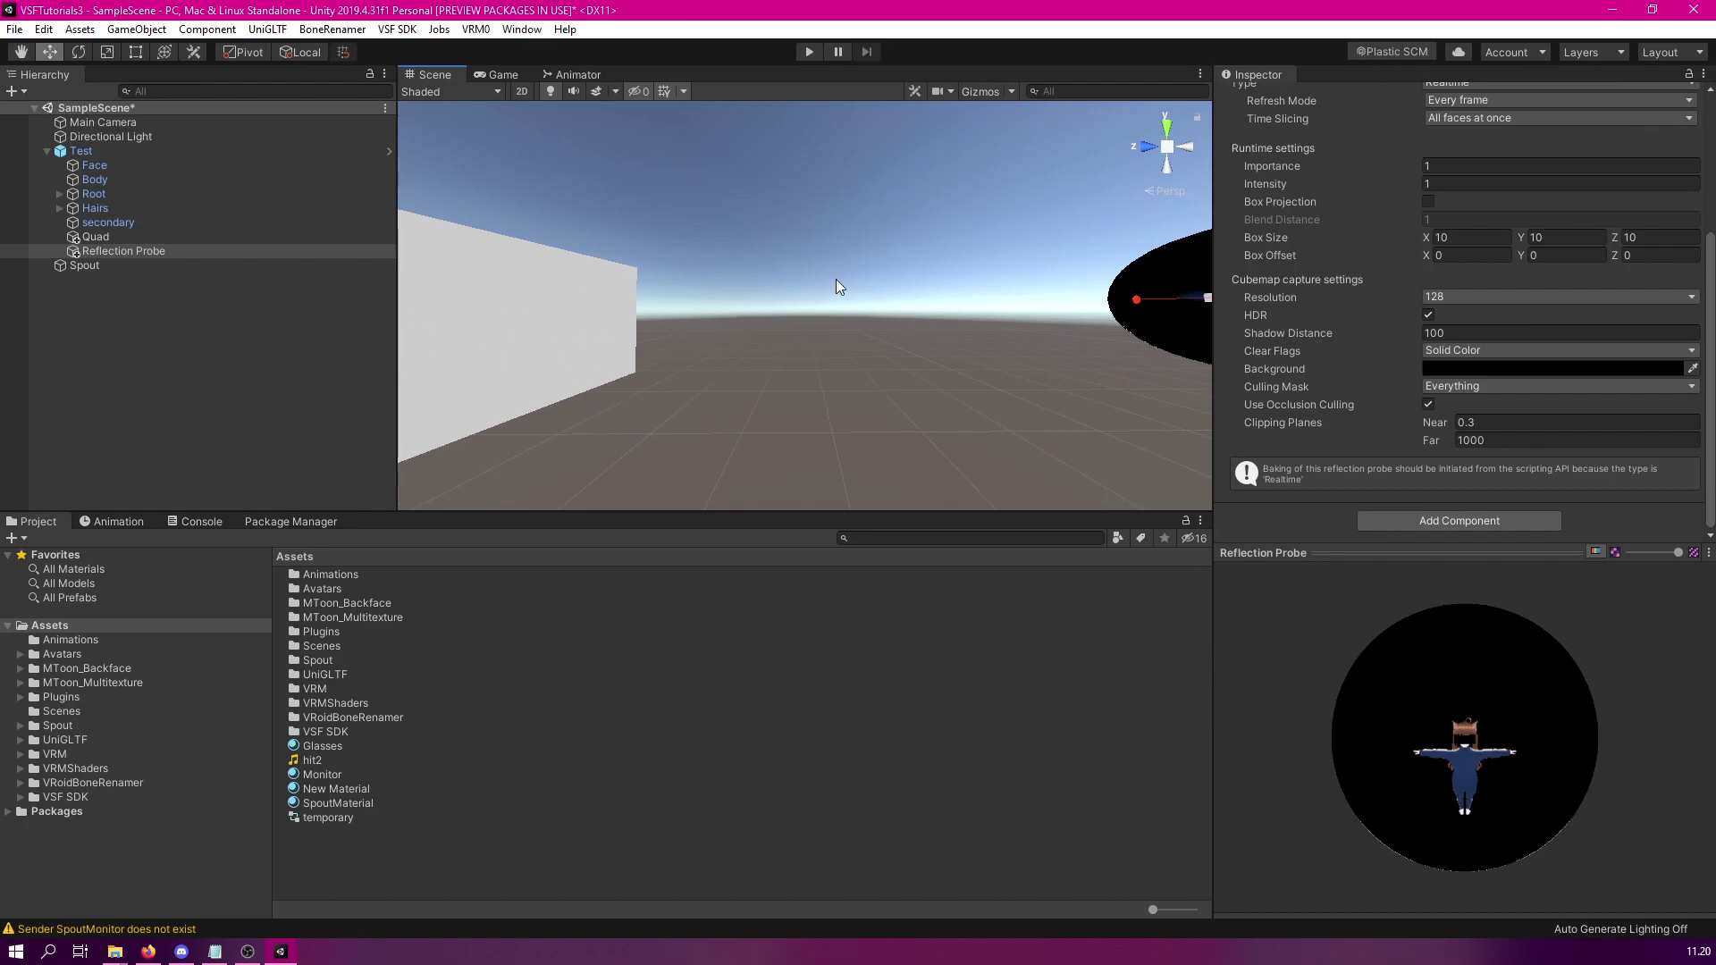
pyautogui.moveTo(838, 287); pyautogui.dragTo(560, 299, button='middle')
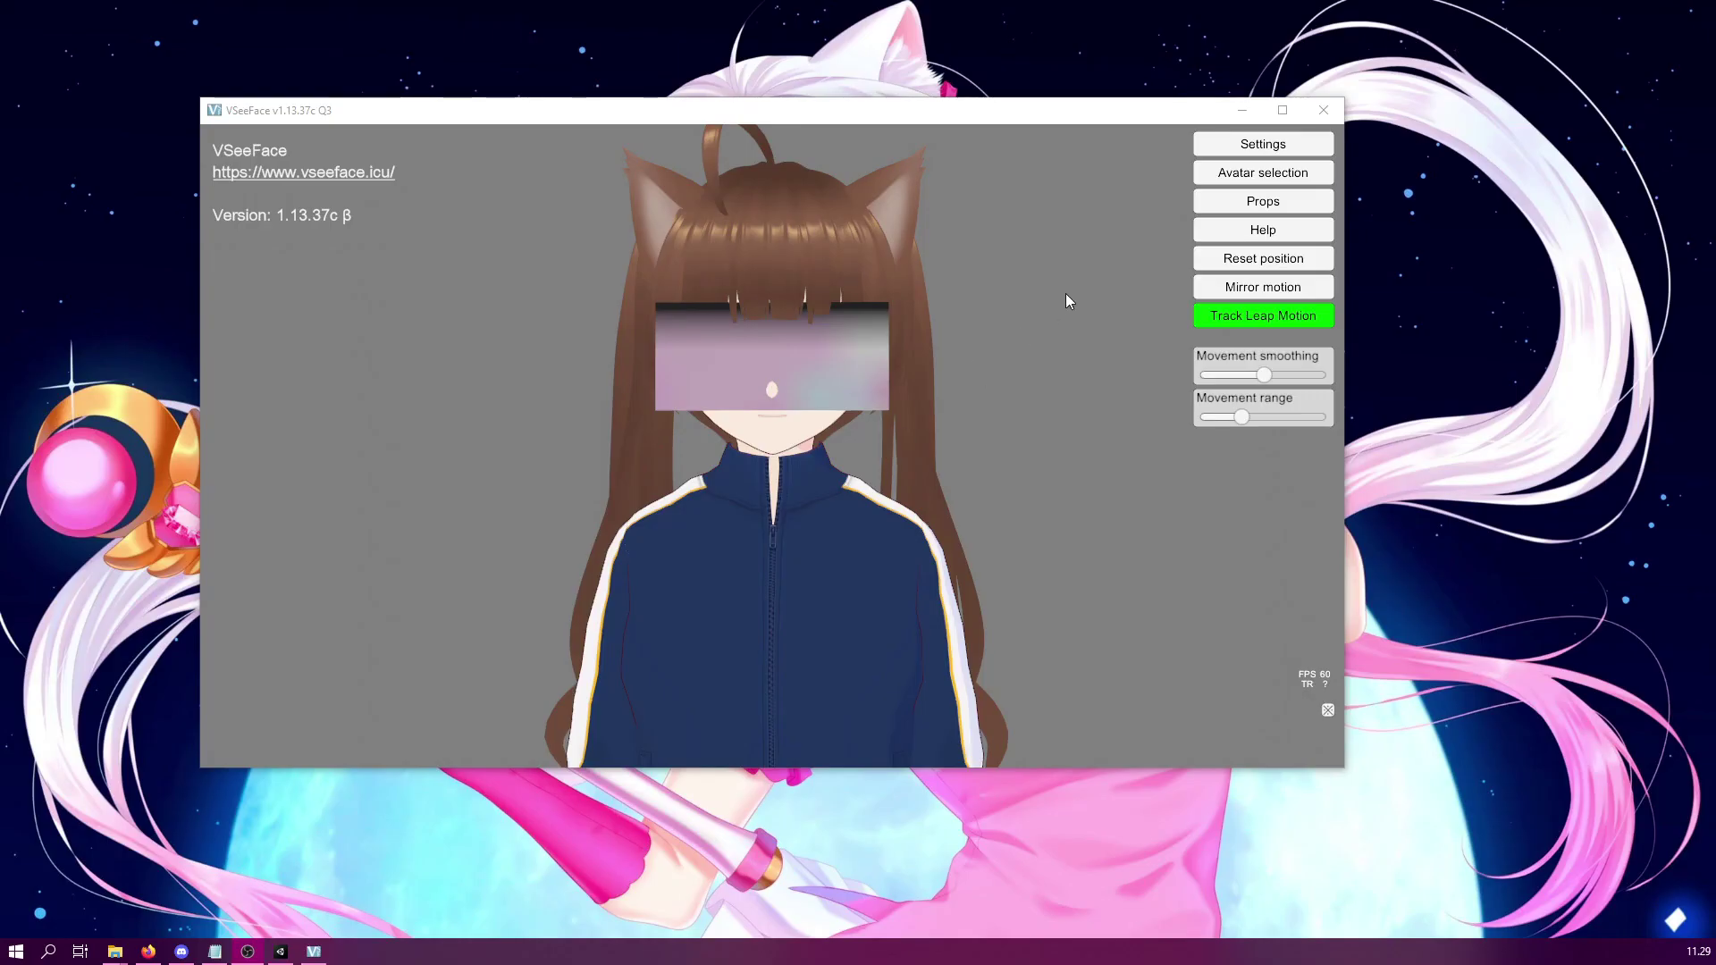
# Check the glasses' blurry grey reflection in VSeeFace, then return to Unity
pyautogui.click(931, 322)
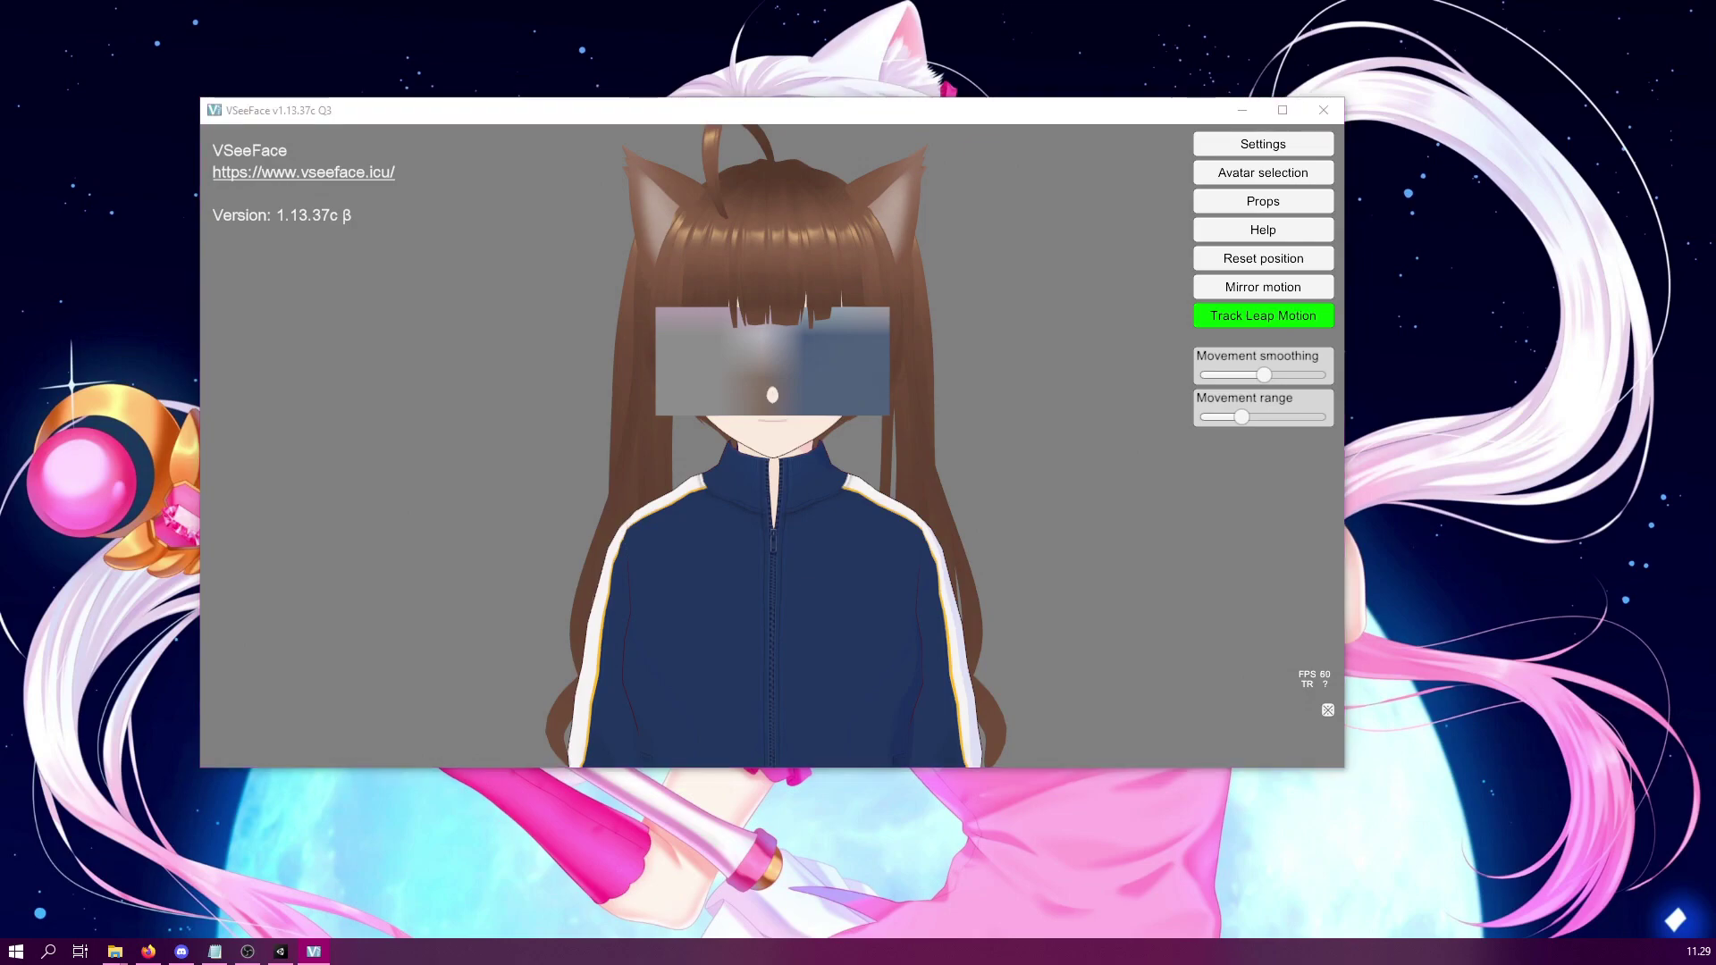
pyautogui.hotkey('alt', 'Tab')
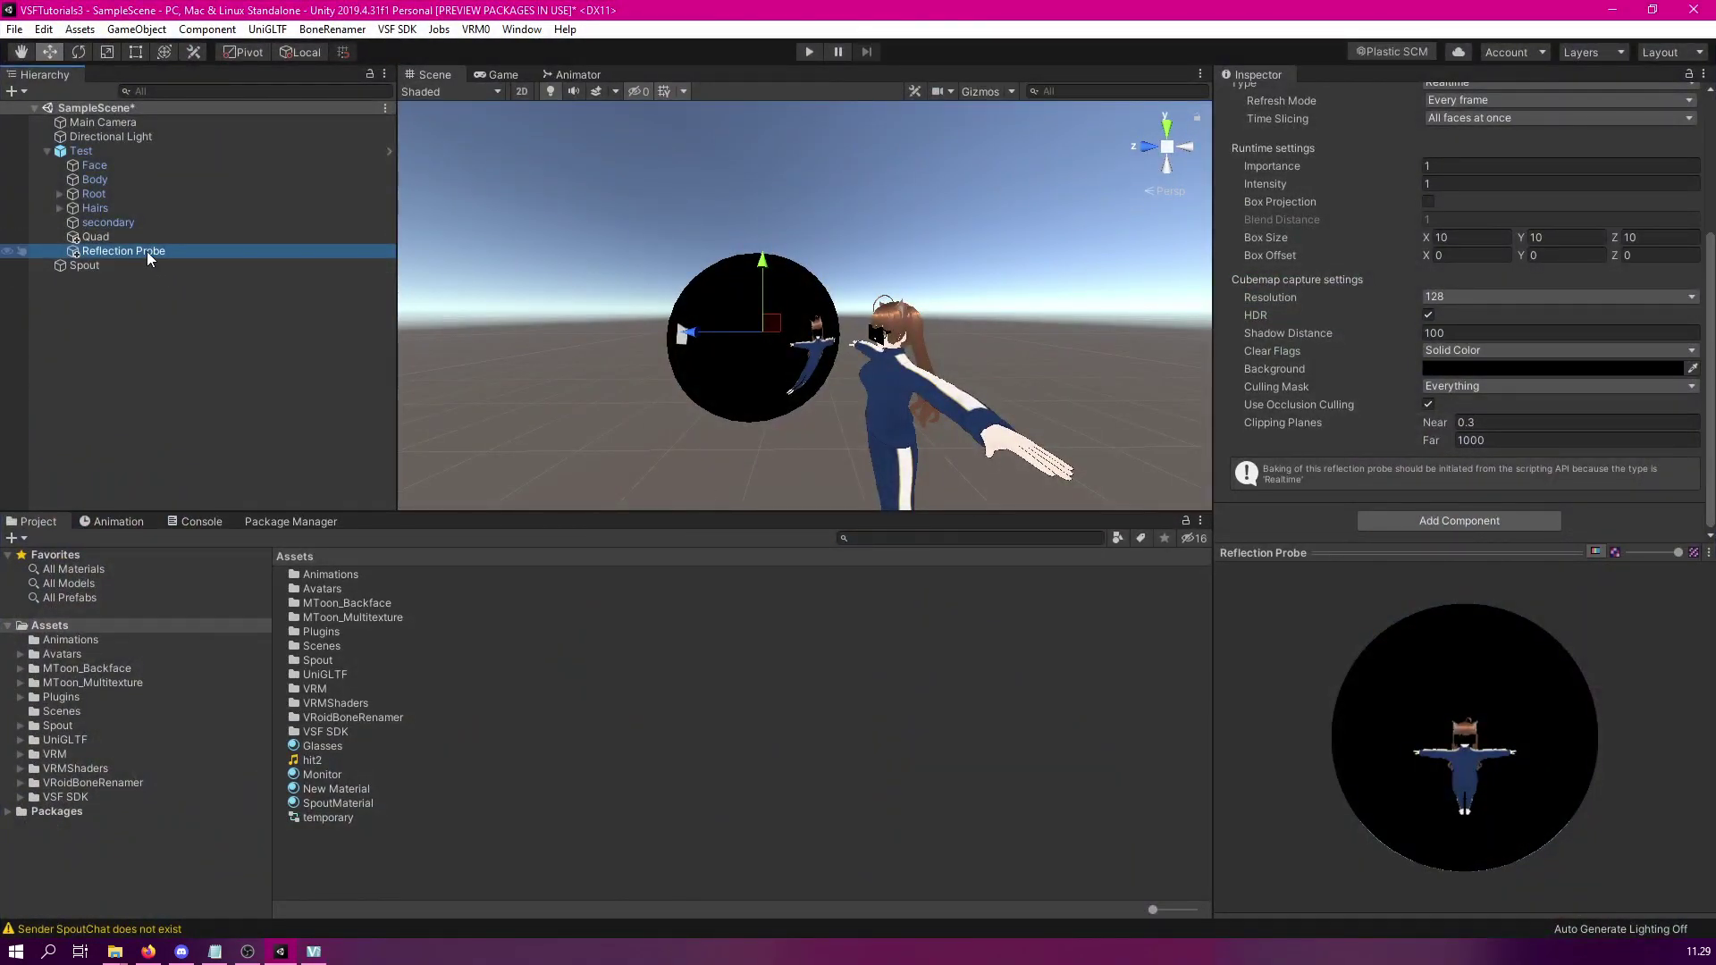
# Raise the Reflection Probe's resolution from 128 to 2048
pyautogui.click(1472, 296)
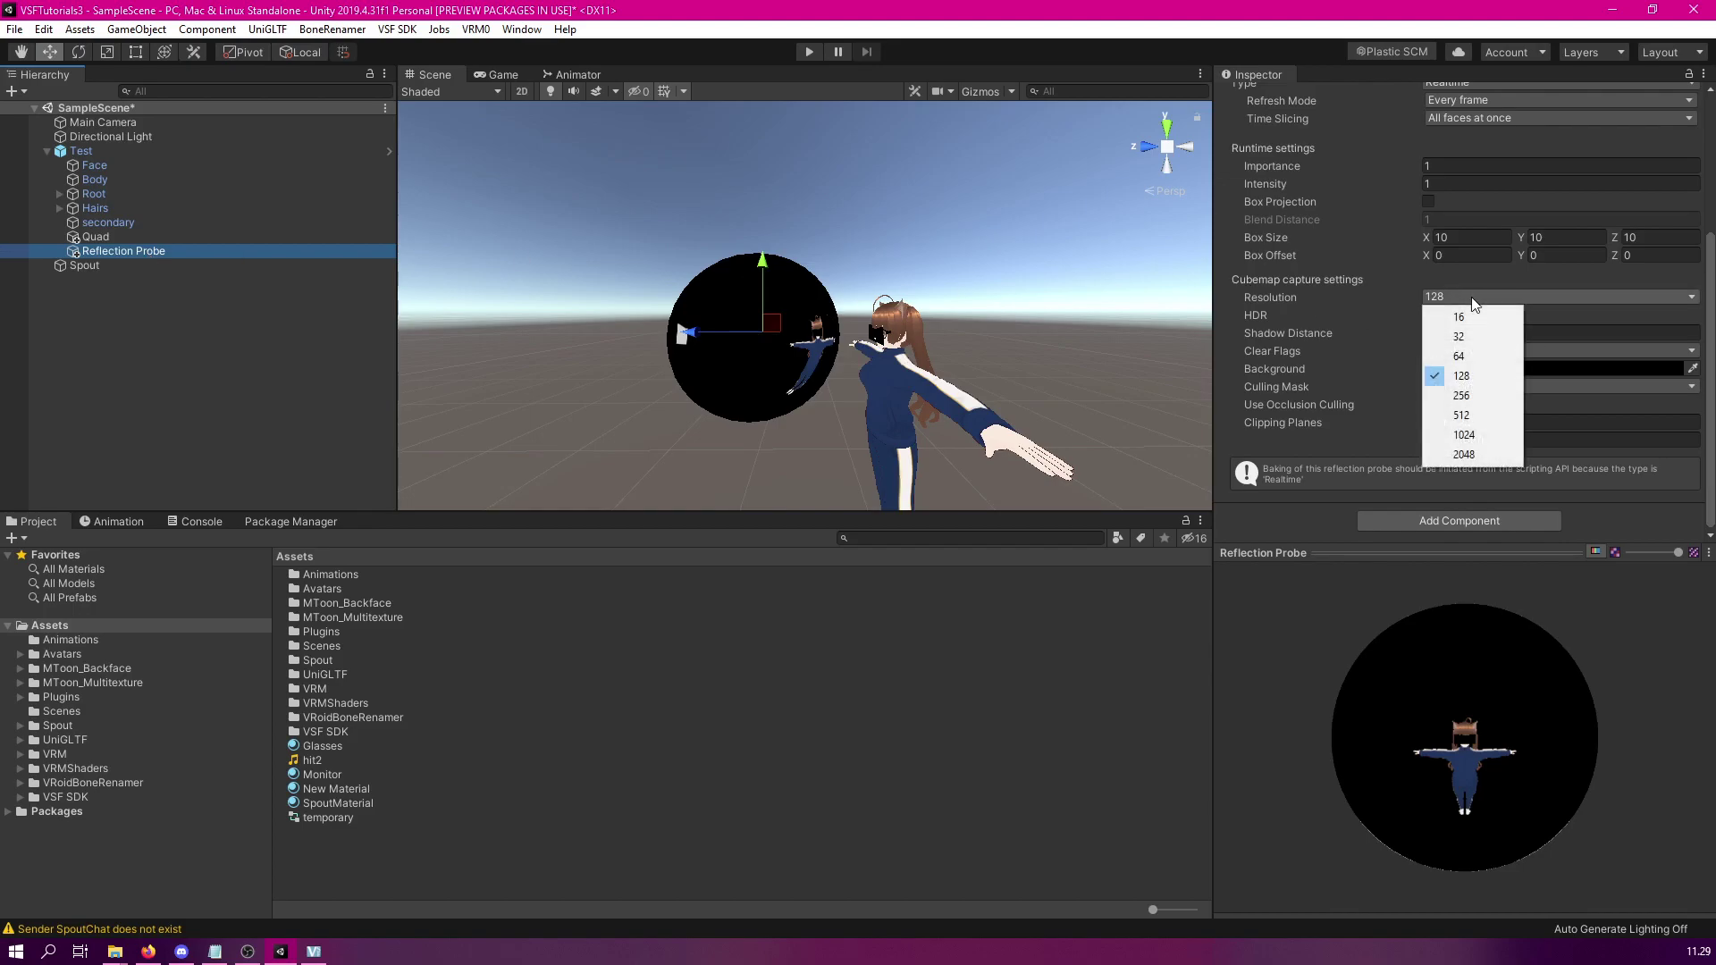
pyautogui.click(1485, 458)
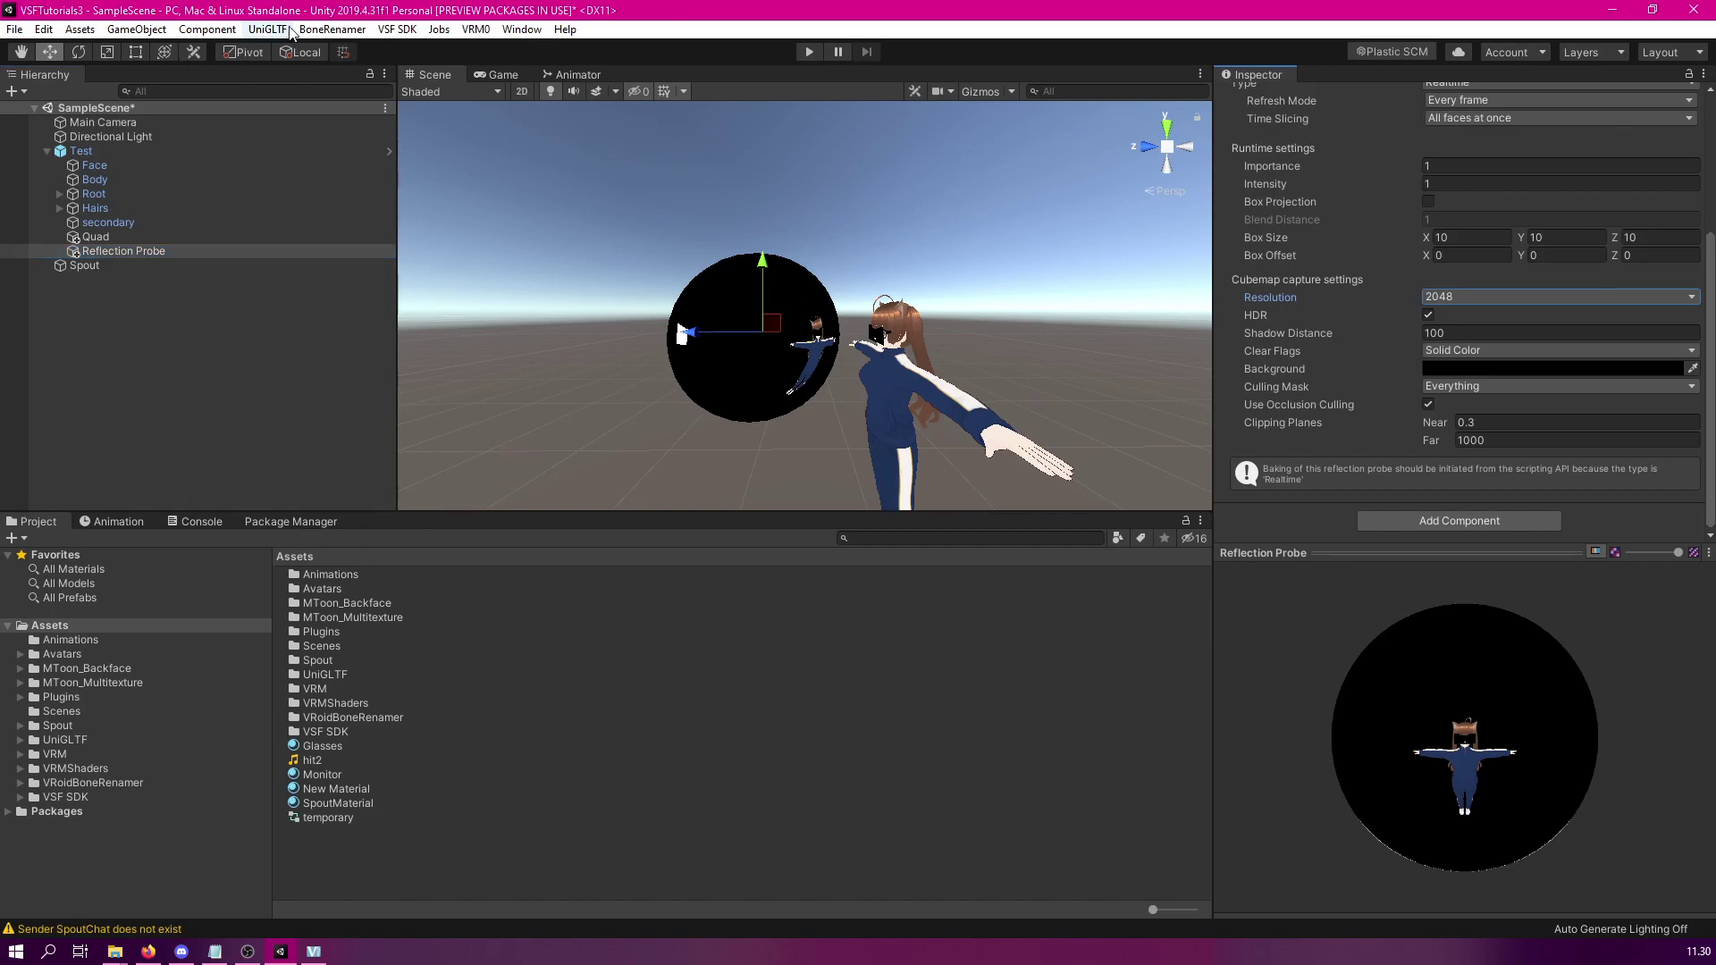
# Select the Test avatar and switch over to VSeeFace
pyautogui.click(81, 151)
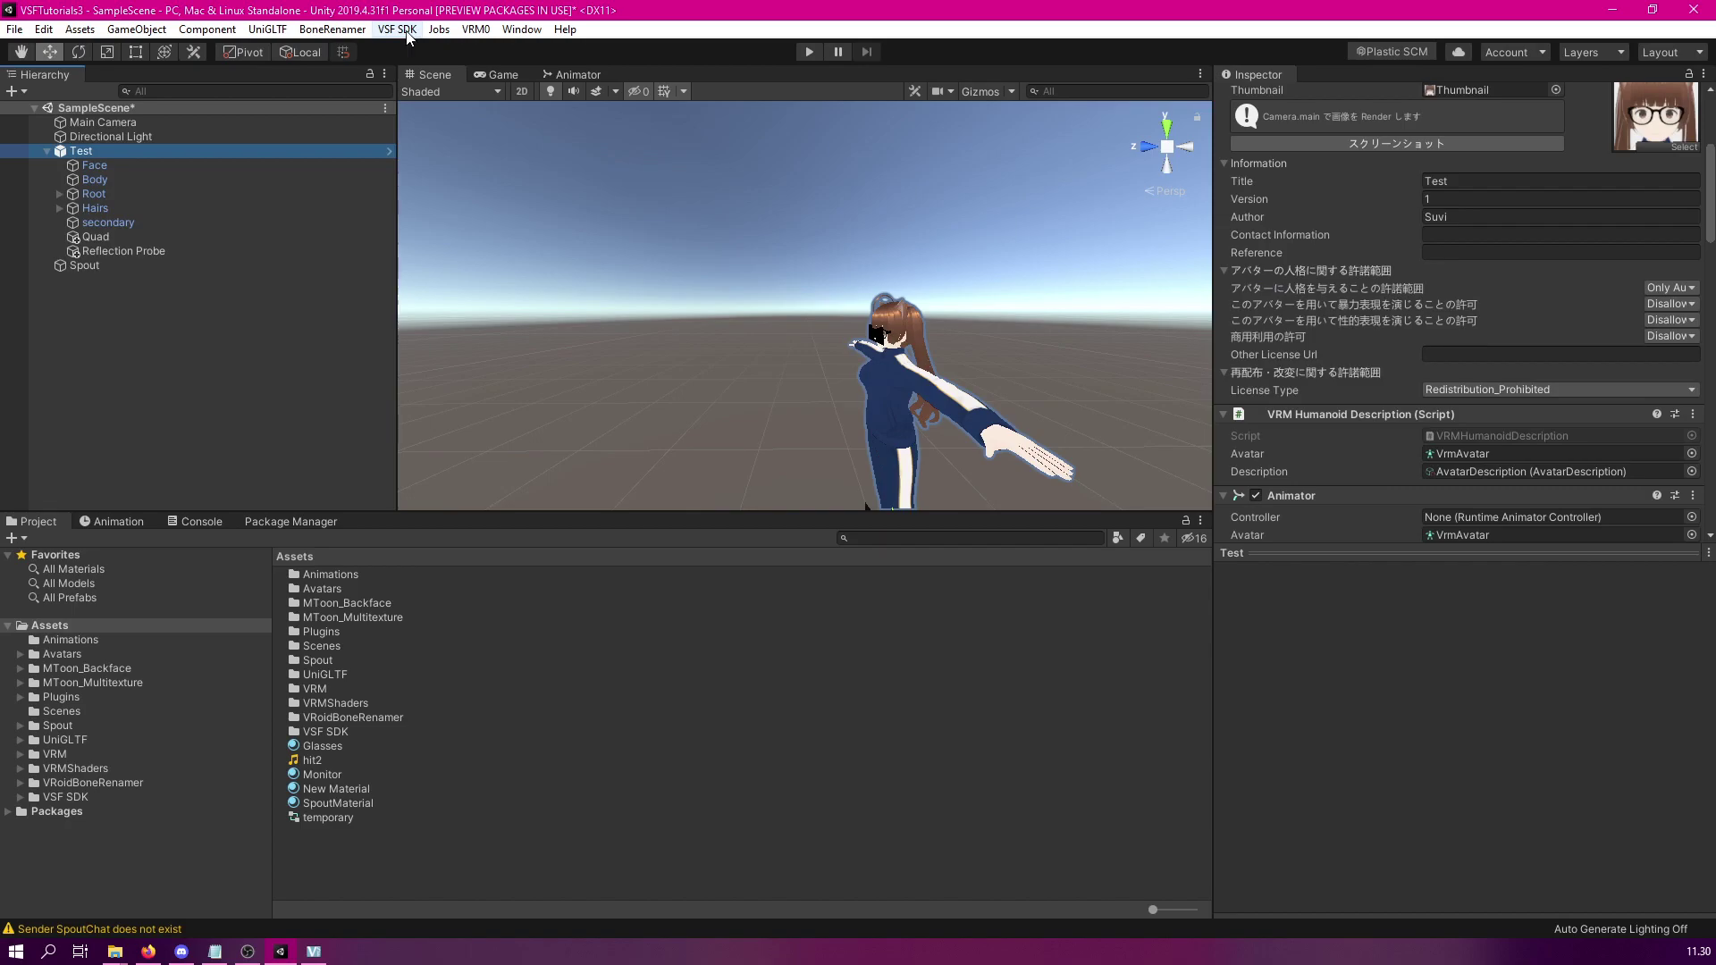
pyautogui.hotkey('alt', 'Tab')
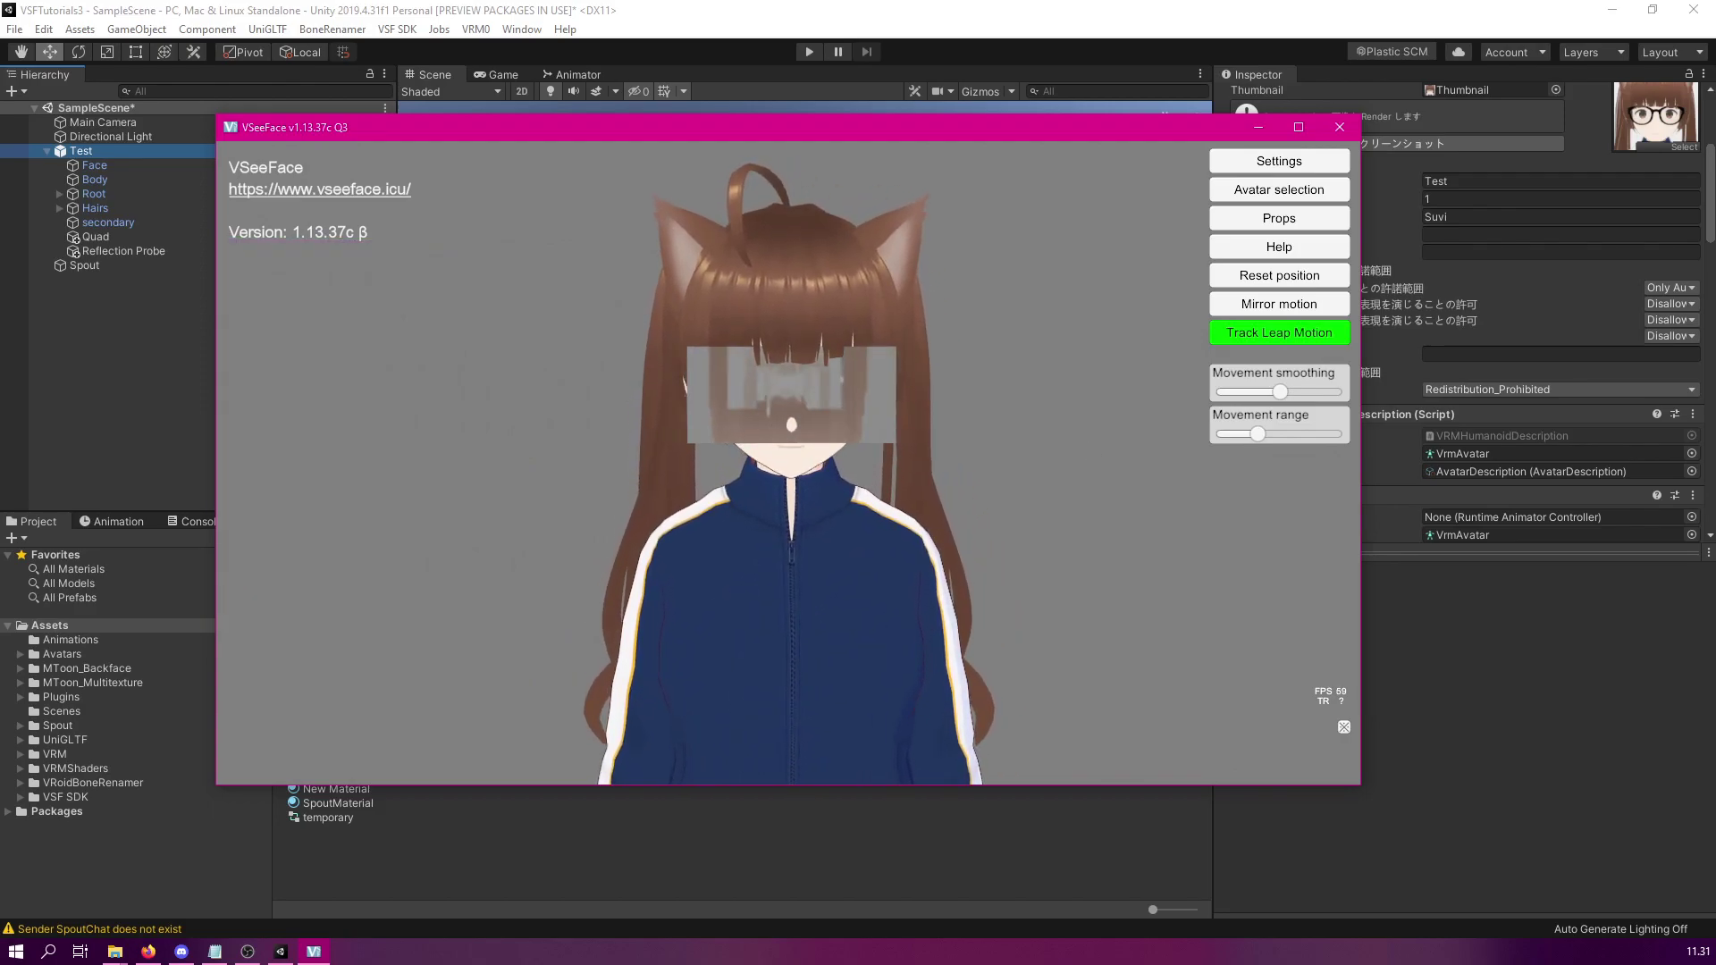
# Zoom the VSeeFace camera in and out on the glasses' reflection
pyautogui.scroll(5, 1007, 482)
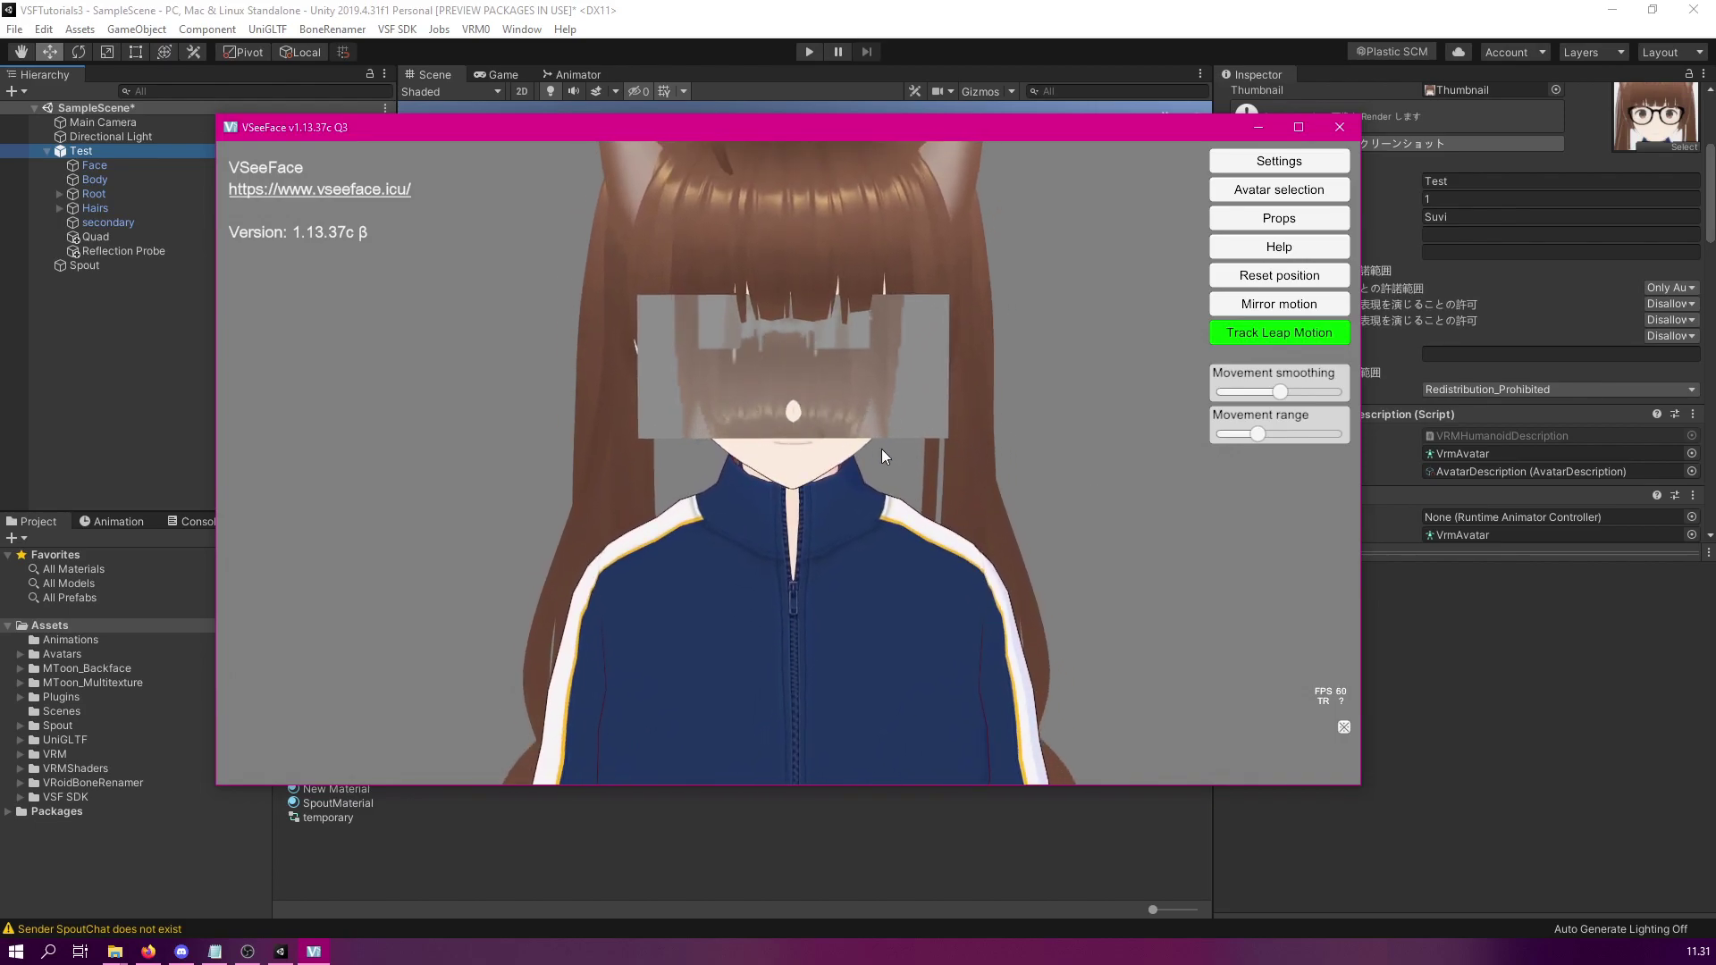
pyautogui.scroll(-2, 885, 456)
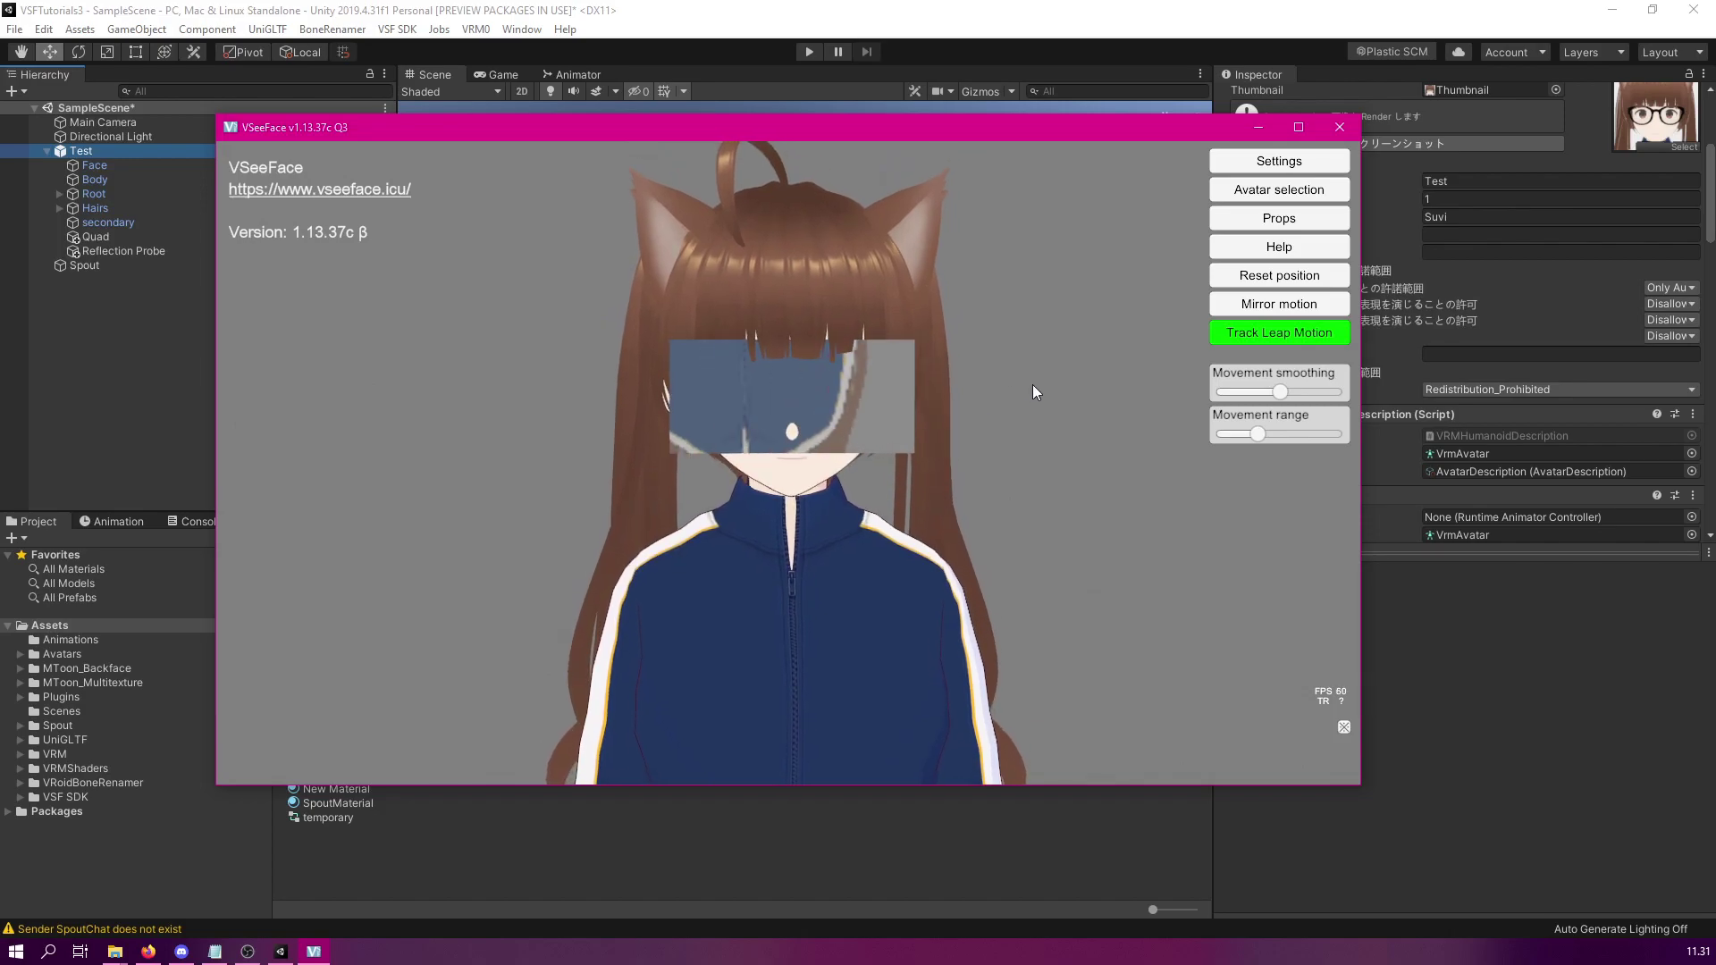
# Close VSeeFace and push the Monitor quad (Tiling Y -1) back to Z 6.07
pyautogui.click(1340, 127)
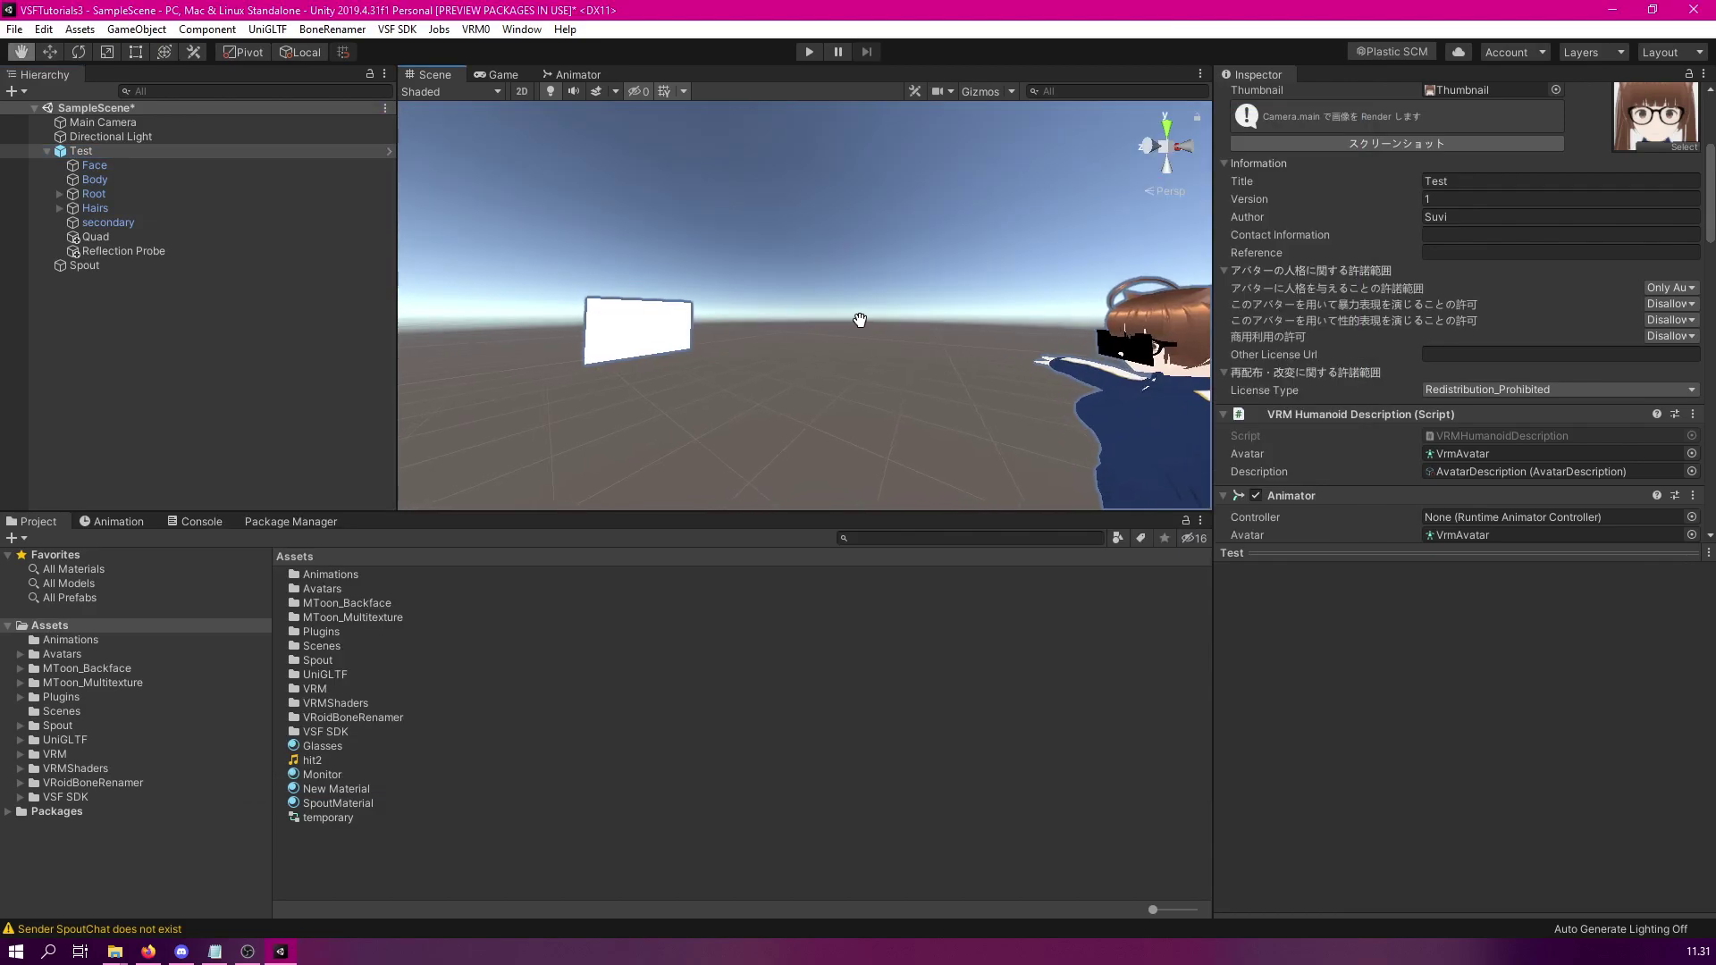
pyautogui.click(651, 315)
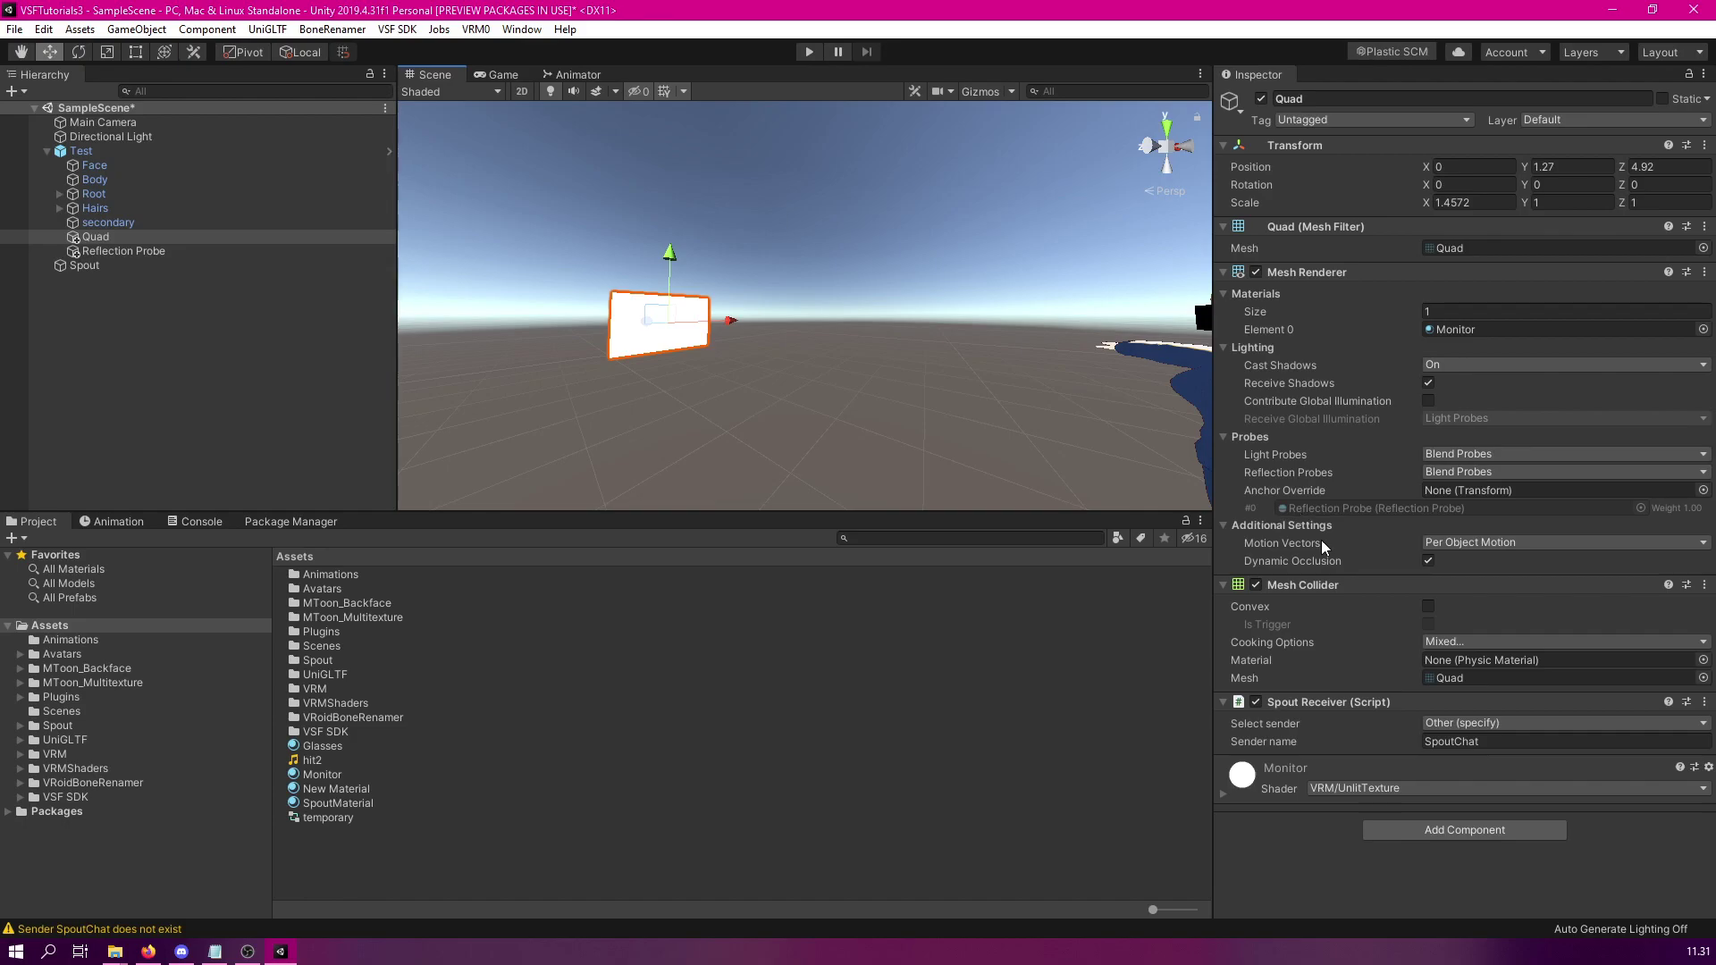
pyautogui.click(1225, 793)
pyautogui.scroll(-2, 1374, 625)
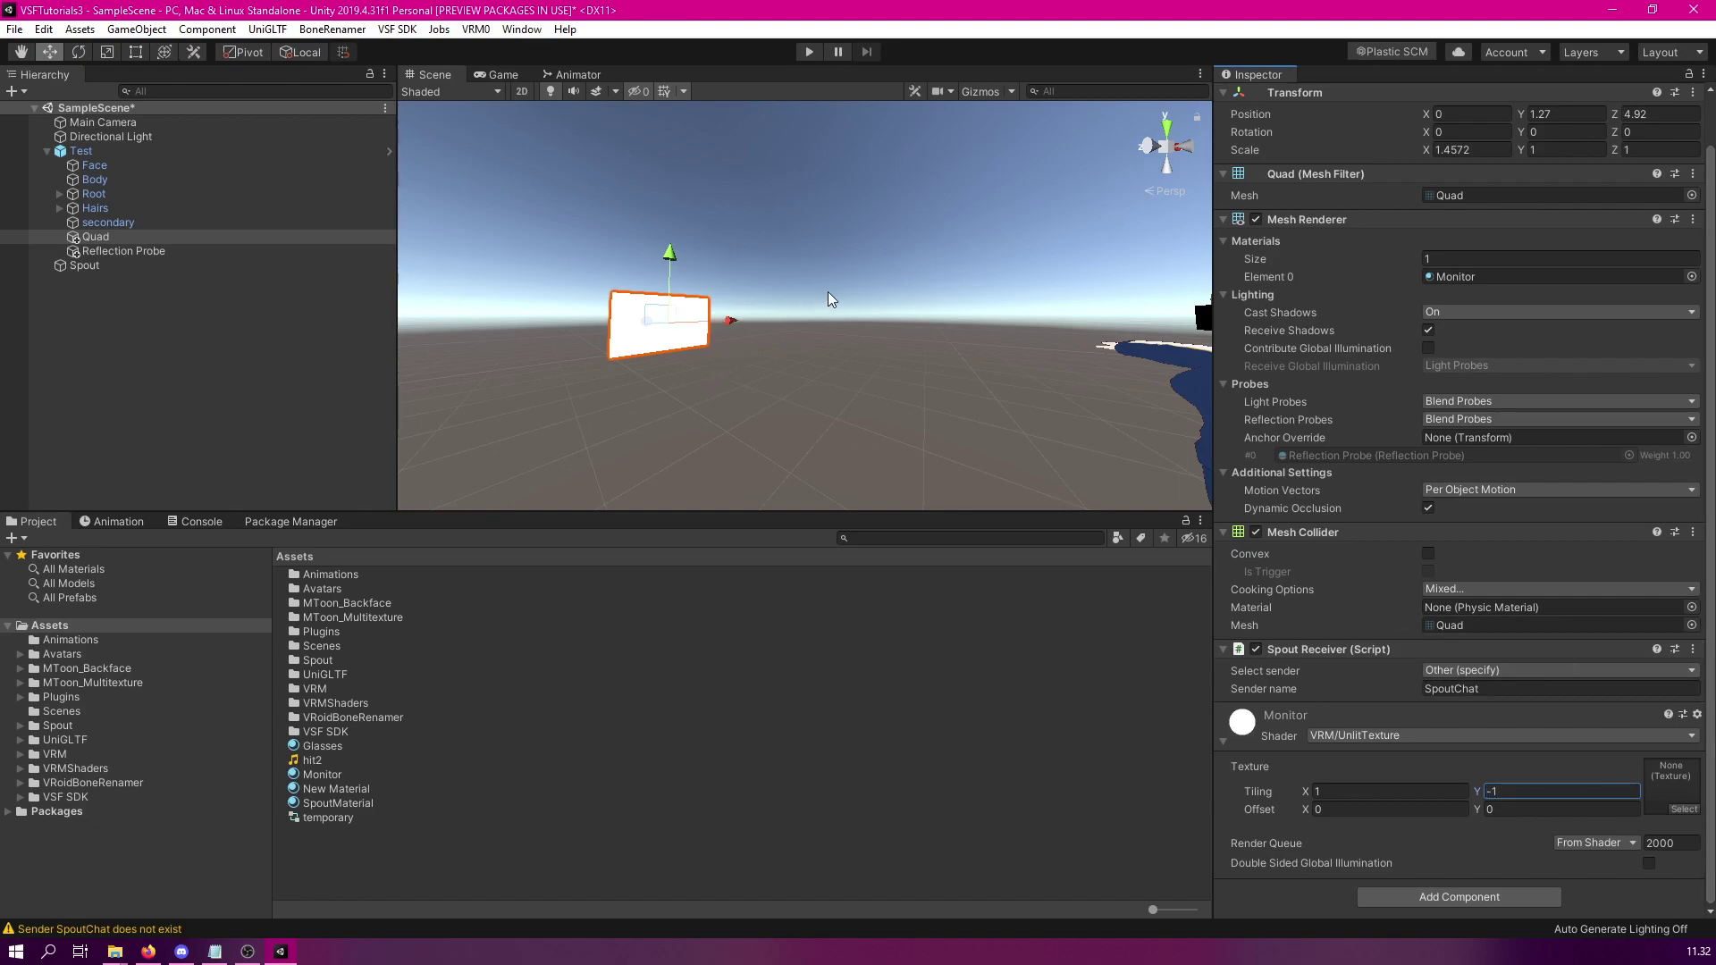
pyautogui.moveTo(828, 292); pyautogui.dragTo(778, 332, button='right')
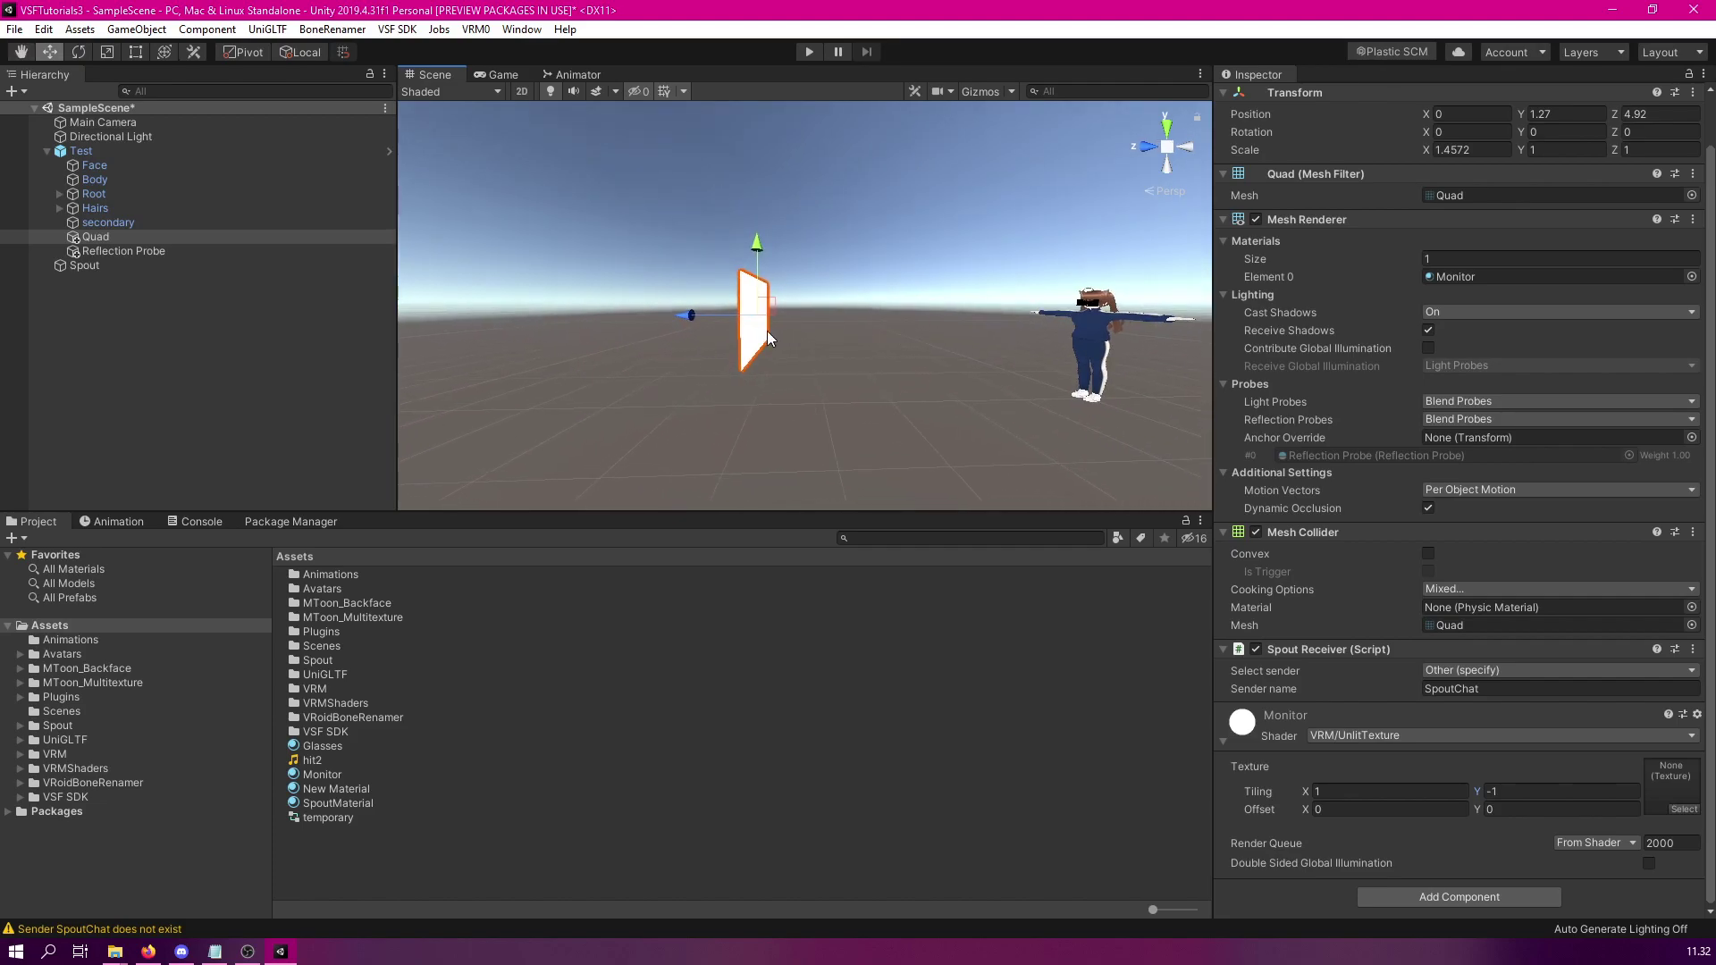
pyautogui.moveTo(697, 319); pyautogui.dragTo(610, 319)
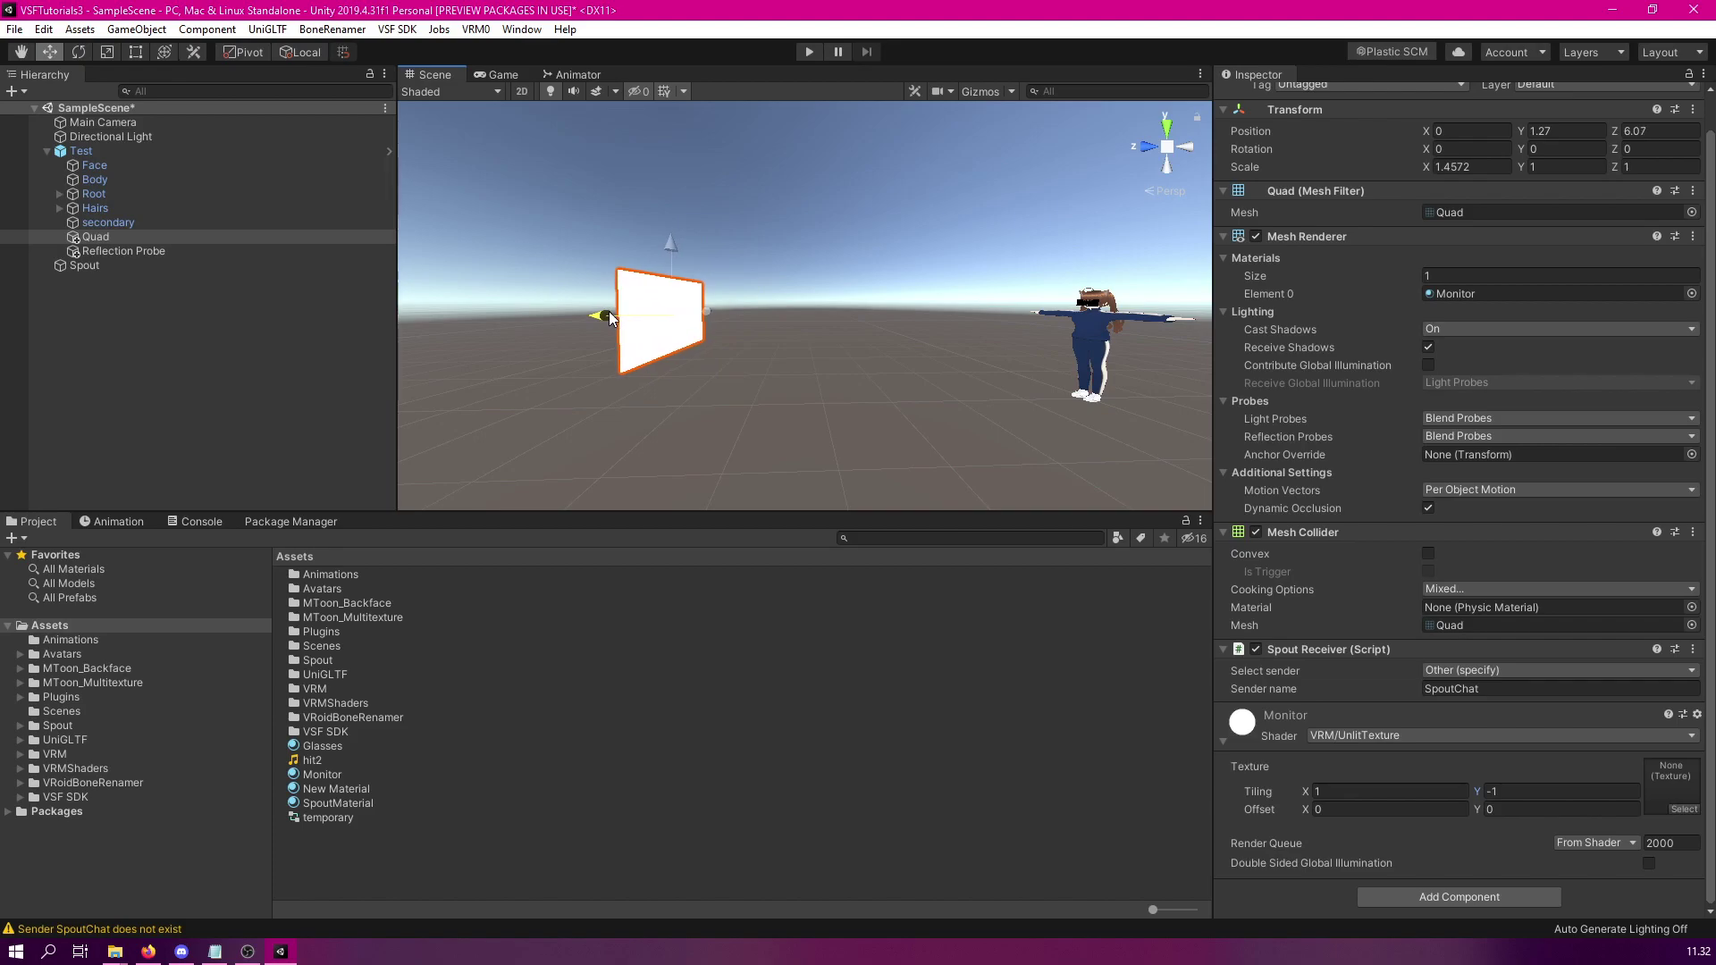
pyautogui.moveTo(611, 319); pyautogui.dragTo(611, 319)
# Select the Test avatar and check the VSF SDK export menu
pyautogui.click(80, 151)
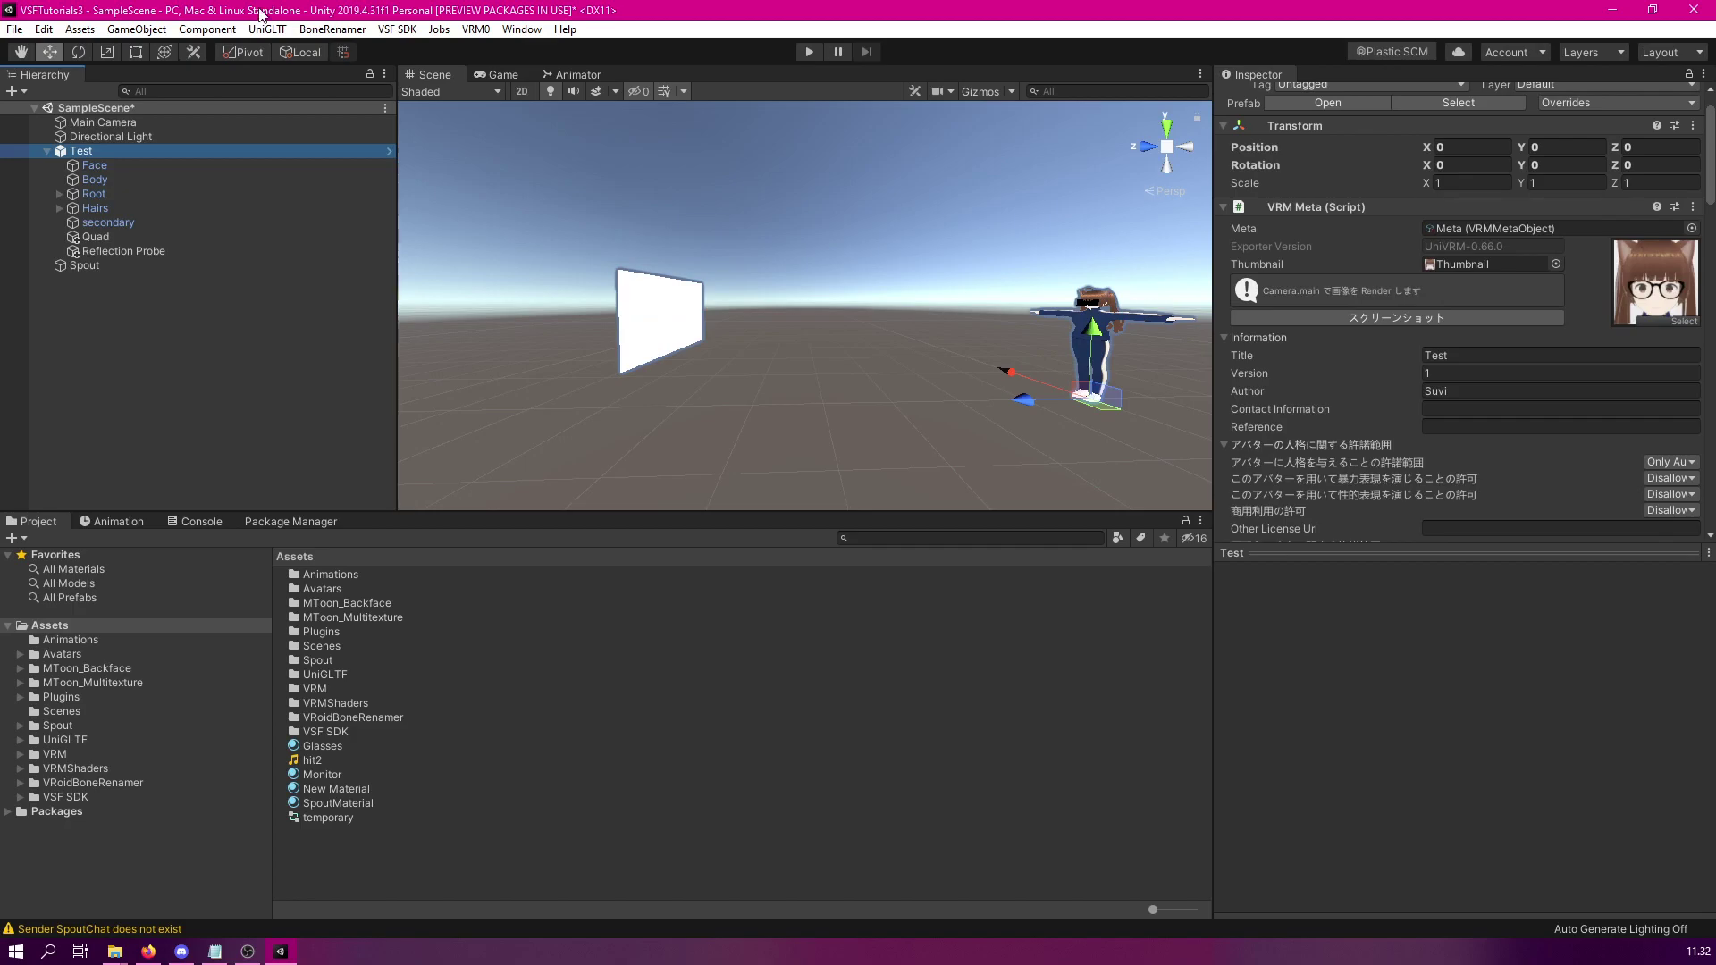
pyautogui.click(397, 29)
pyautogui.click(404, 49)
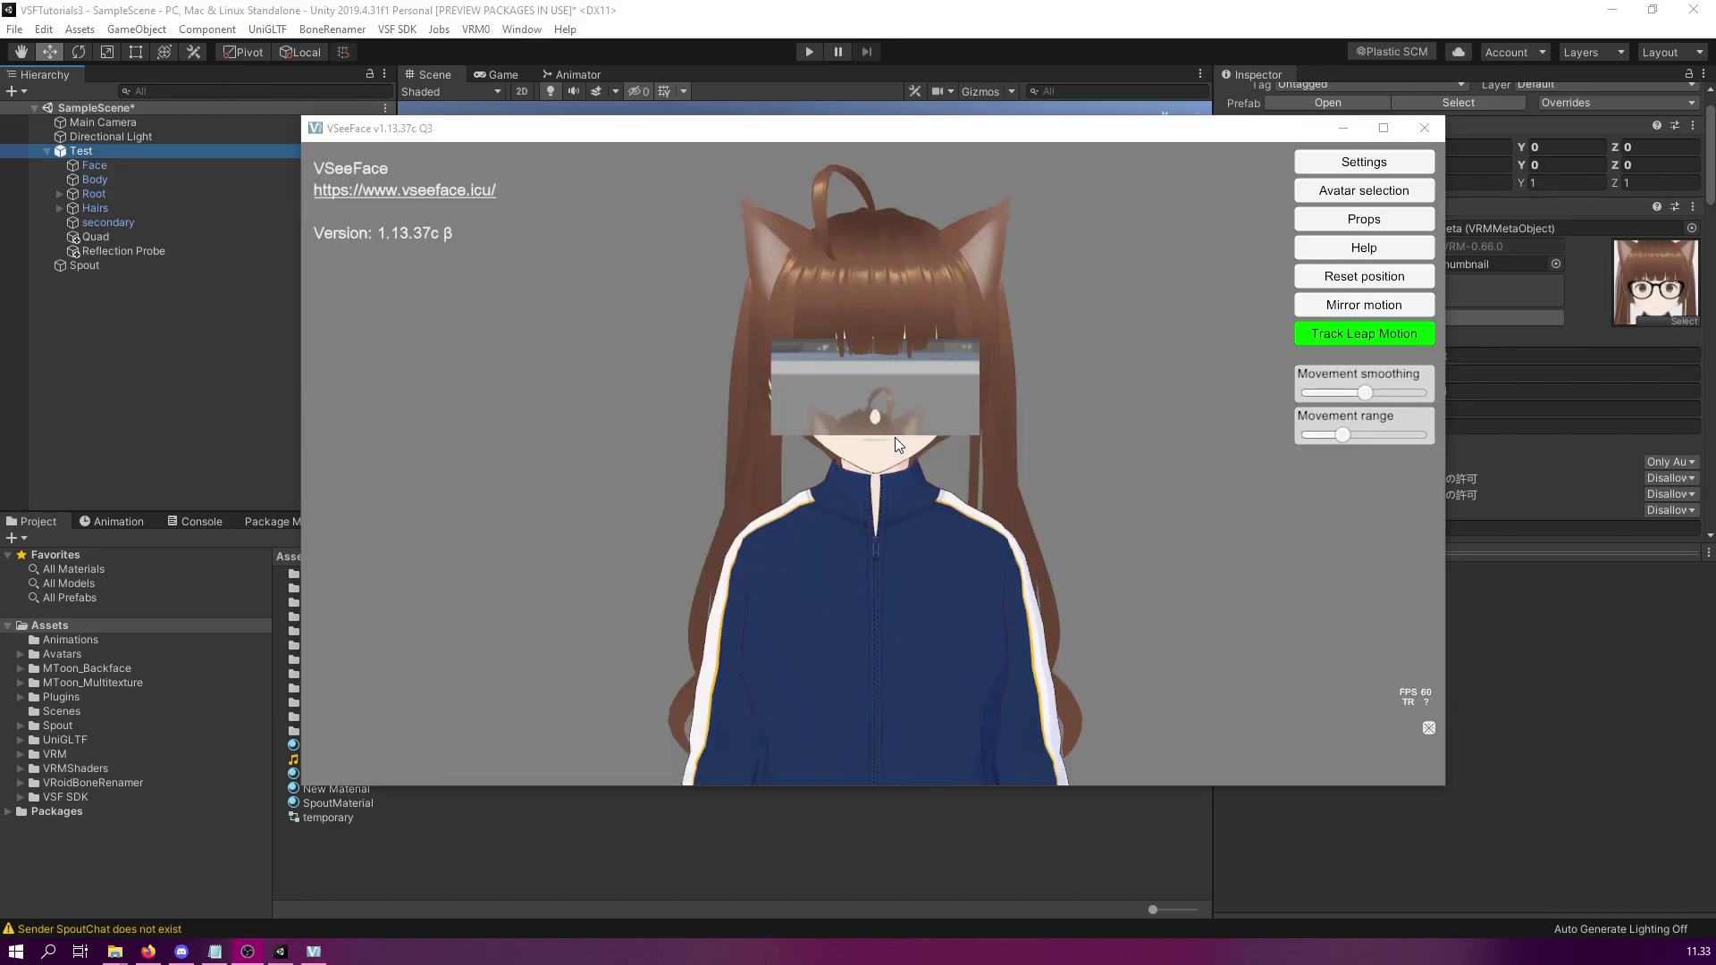
# Move the VSeeFace window up and right over Unity, then turn the avatar to a side profile
pyautogui.click(894, 437)
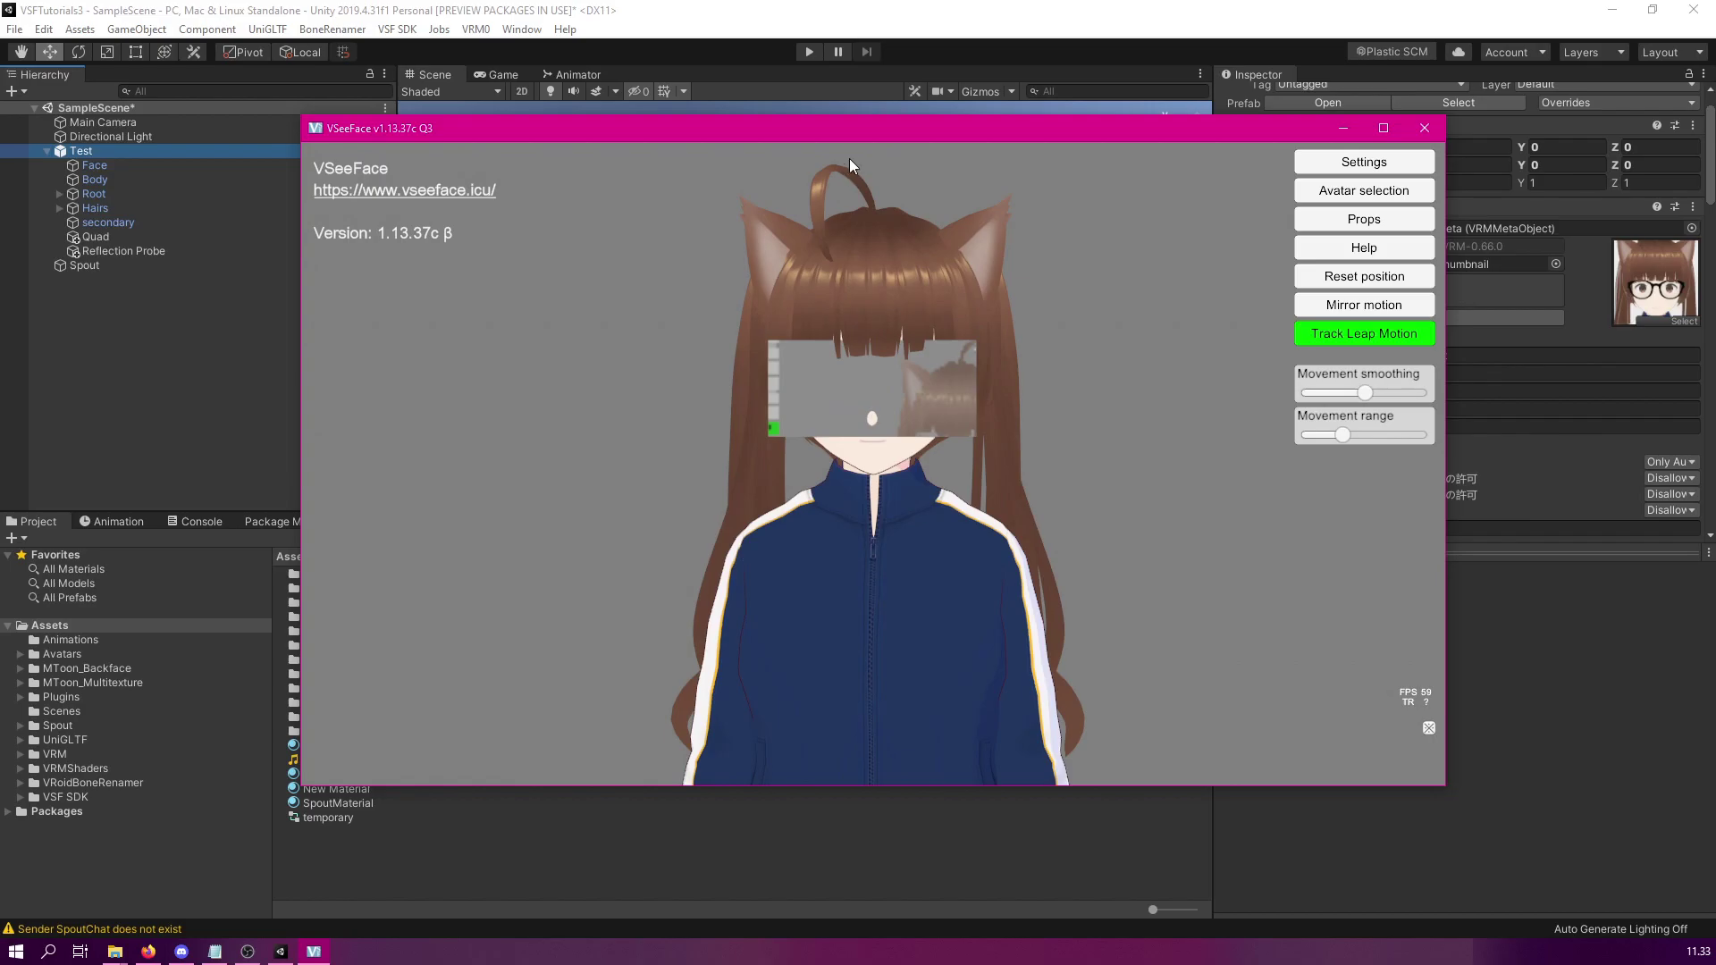
pyautogui.moveTo(867, 127); pyautogui.dragTo(946, 139)
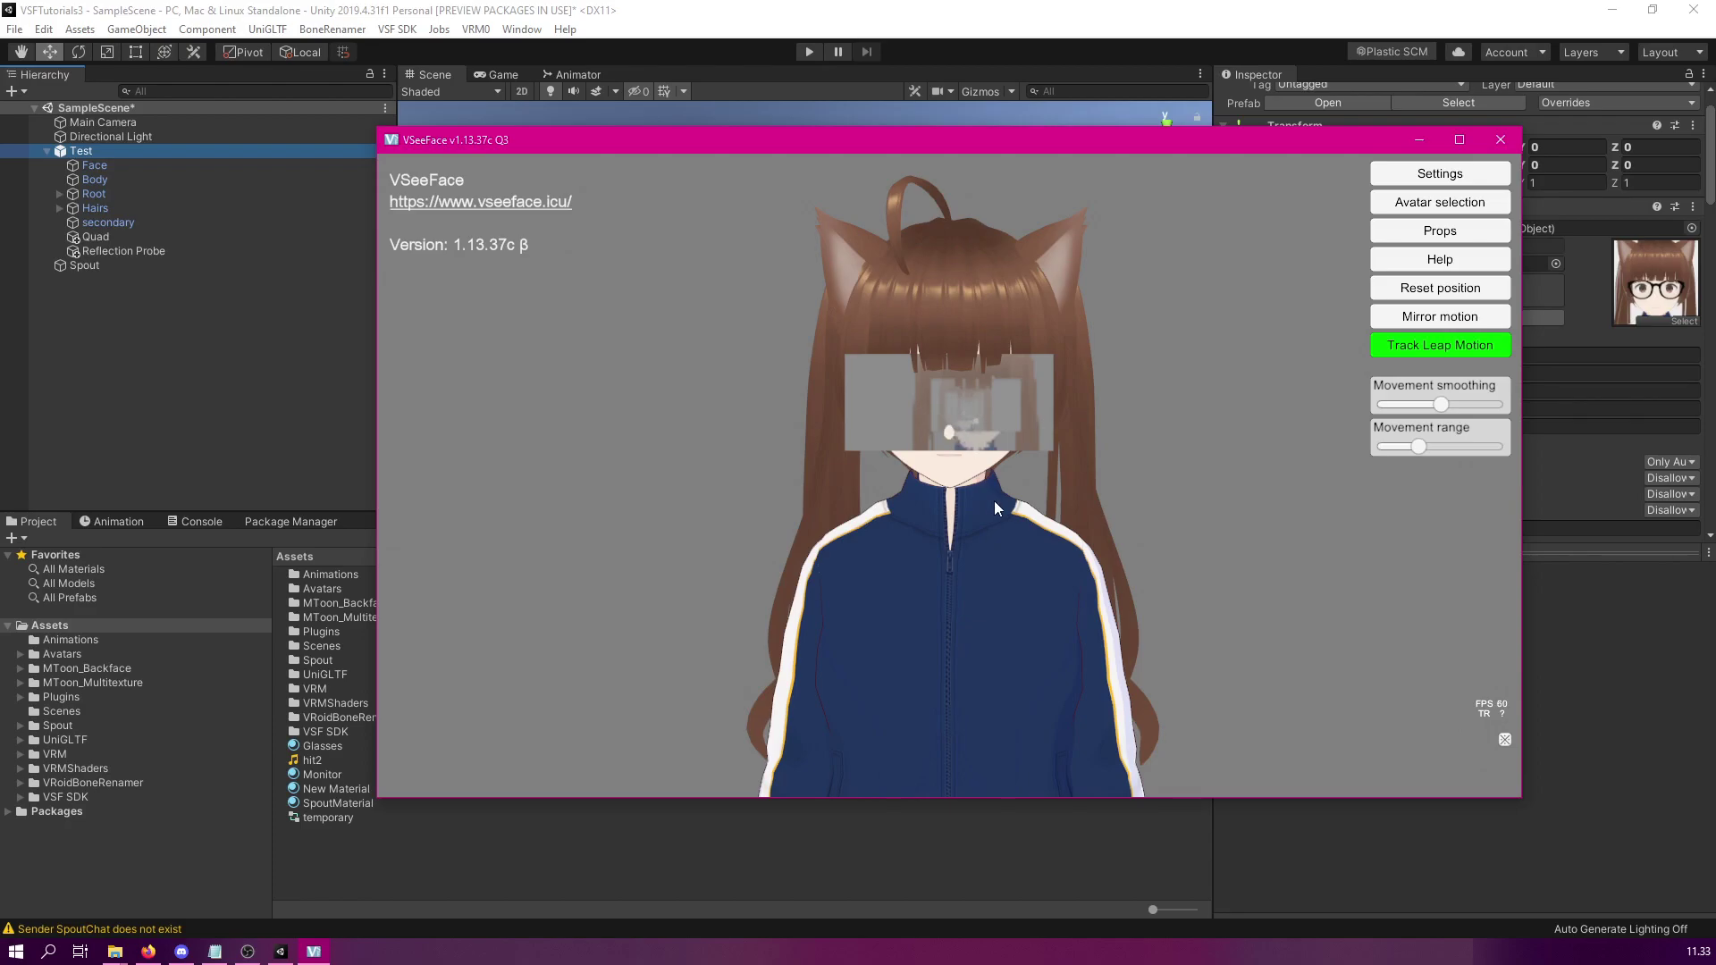
pyautogui.moveTo(1039, 438); pyautogui.dragTo(801, 392)
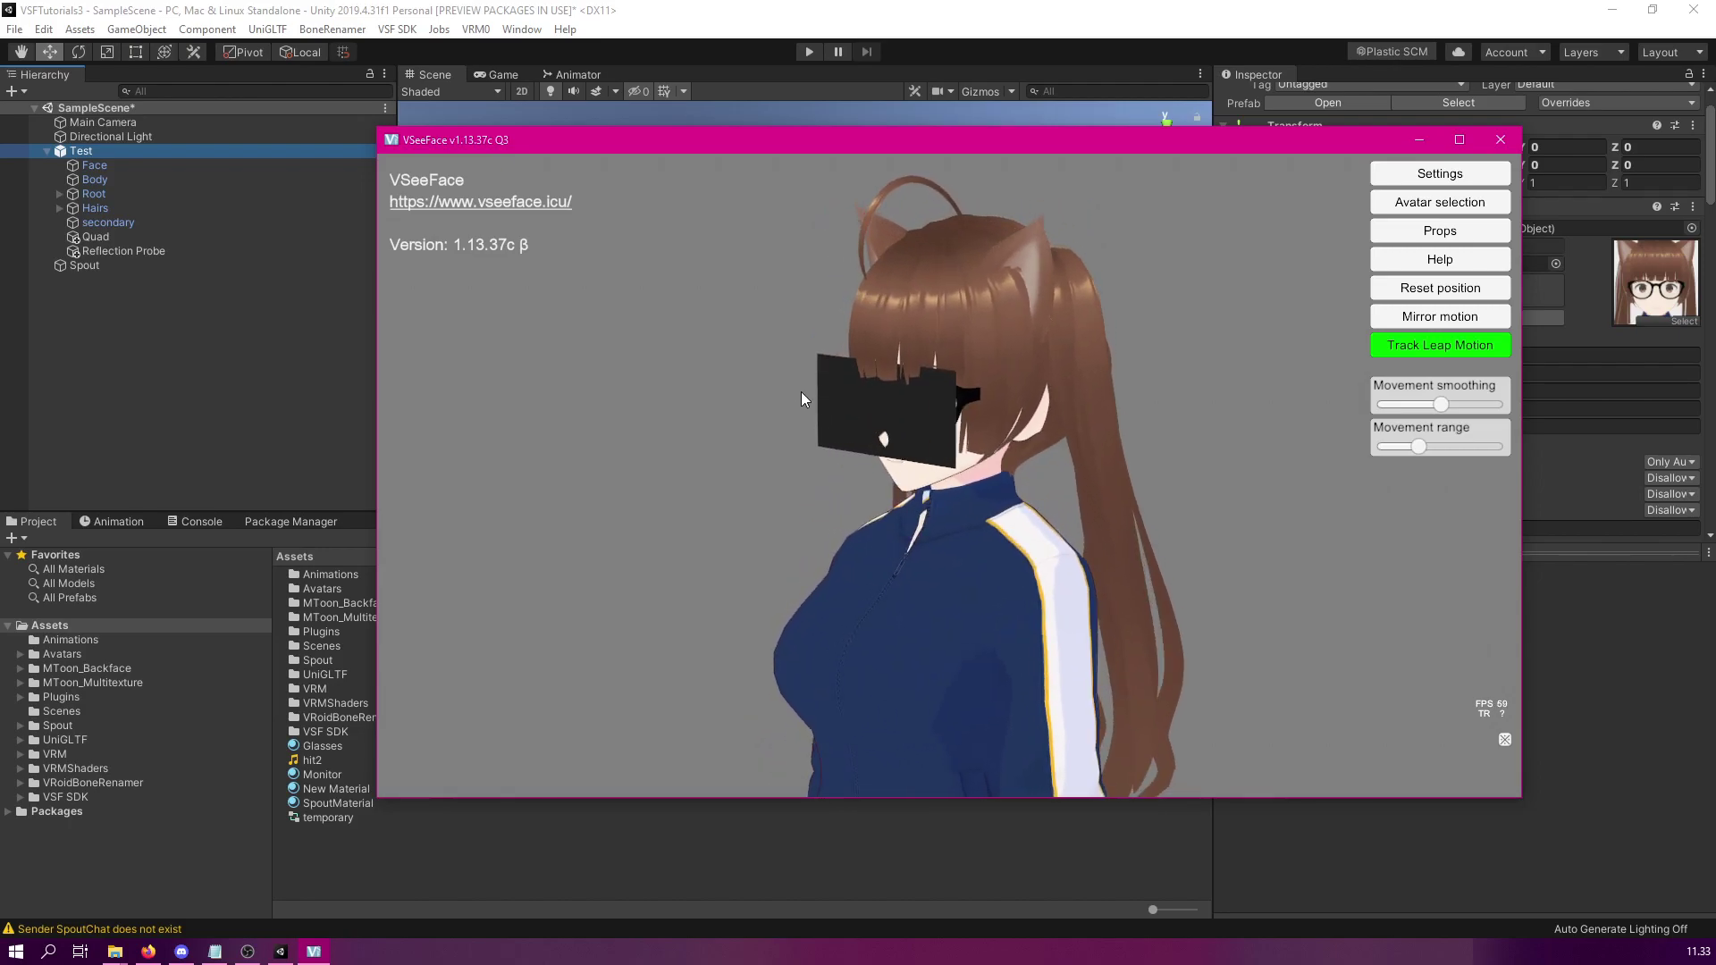